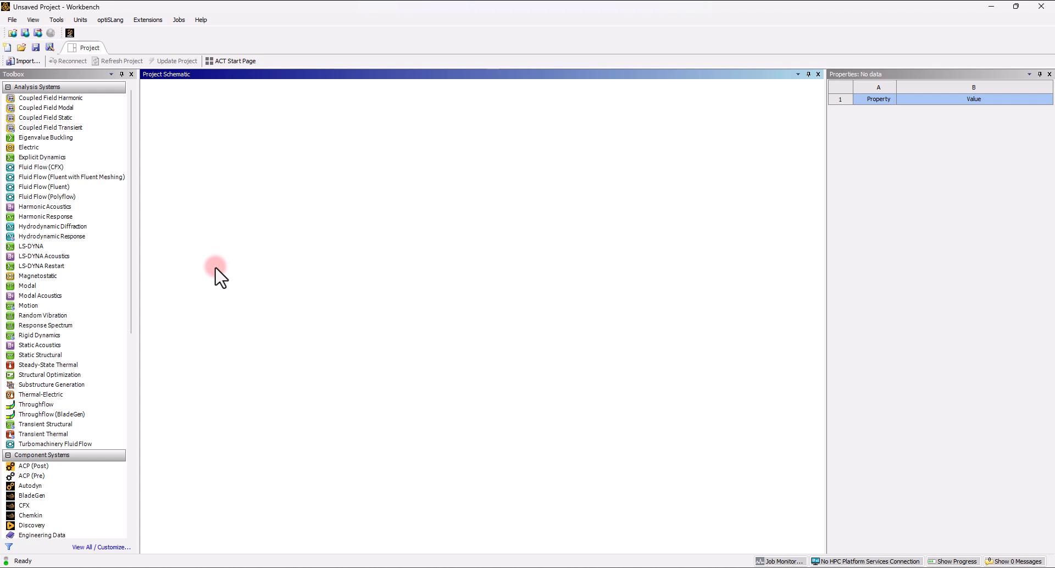
- Add a Fluid Flow (Fluent) analysis system to the project and open its geometry in a new DesignModeler session
{"action": "left_click_drag", "start_coordinate": [28, 186], "coordinate": [215, 141]}
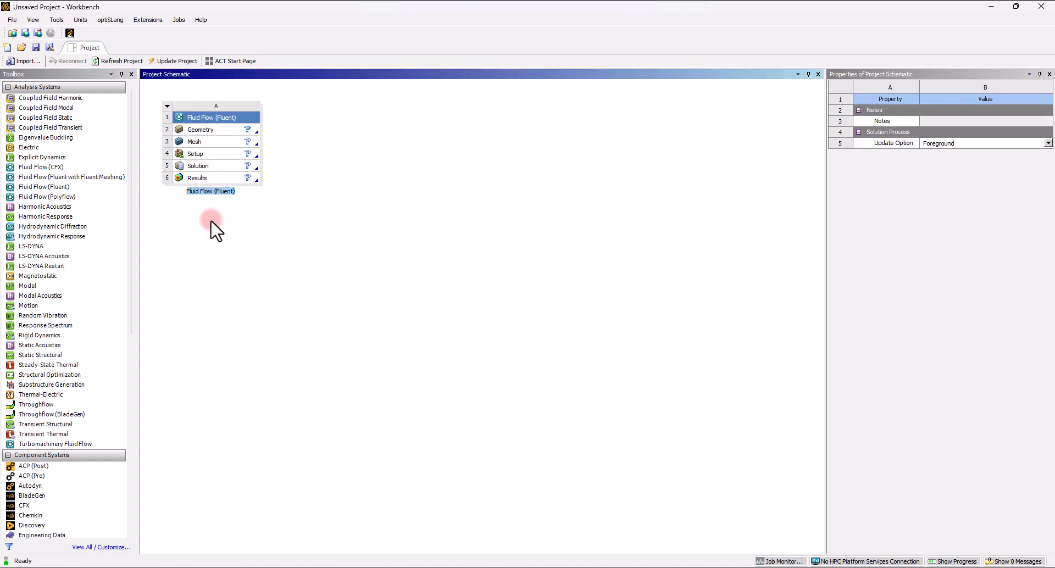
{"action": "right_click", "coordinate": [203, 131]}
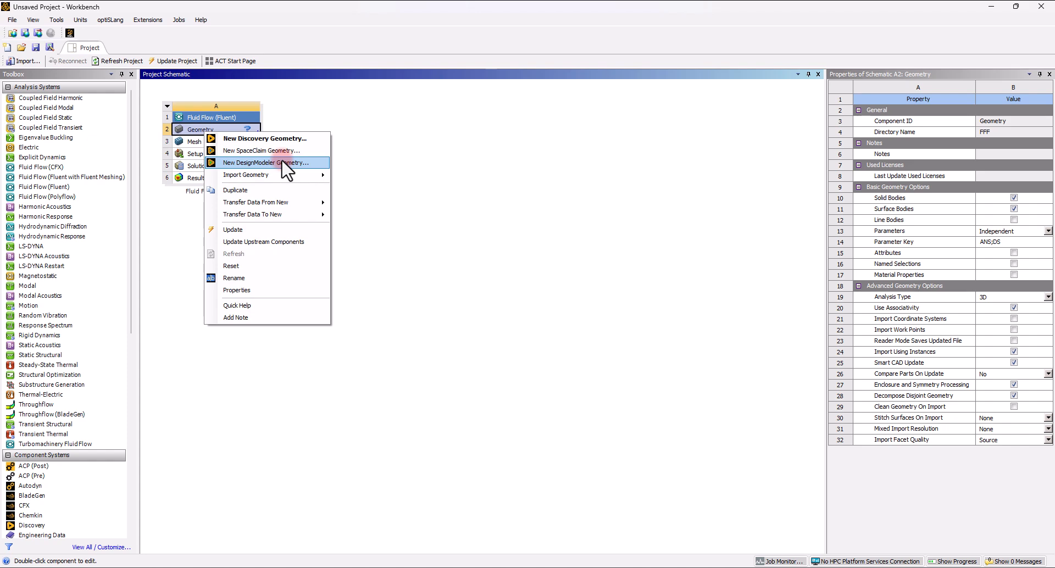
{"action": "left_click", "coordinate": [282, 162]}
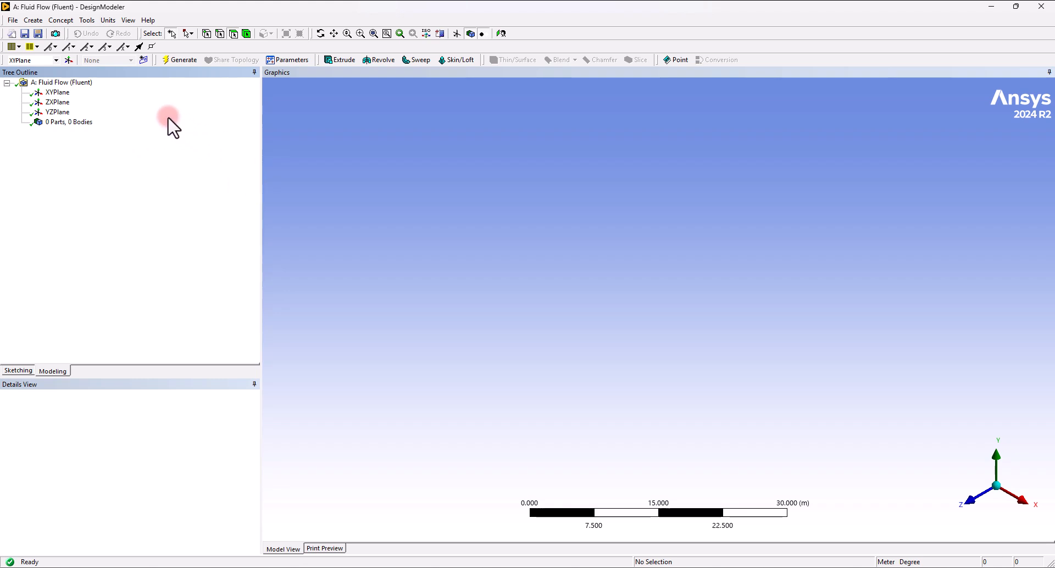
- Set the model length units to centimetres
{"action": "left_click", "coordinate": [109, 20]}
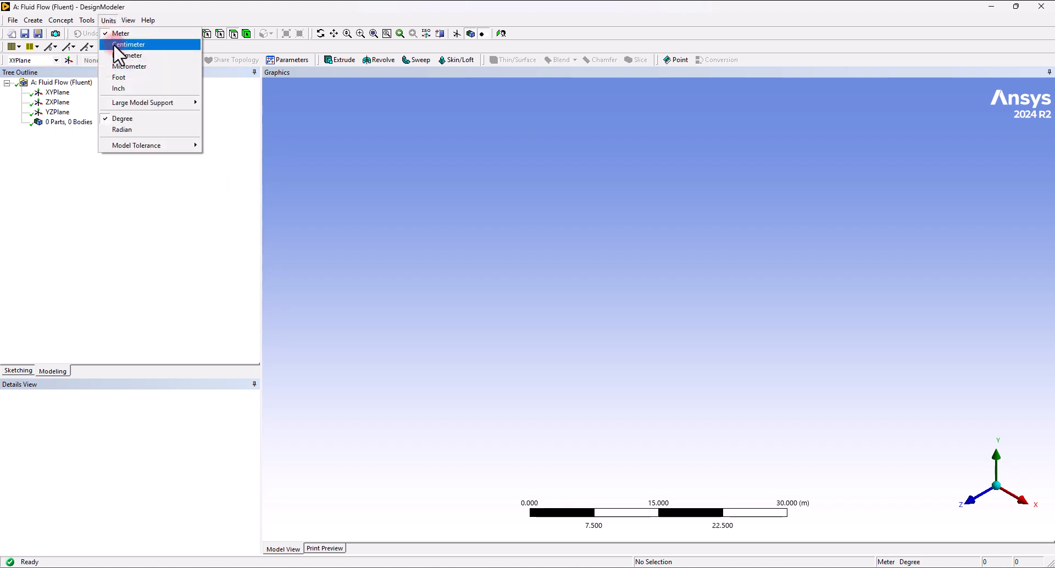
{"action": "left_click", "coordinate": [114, 44]}
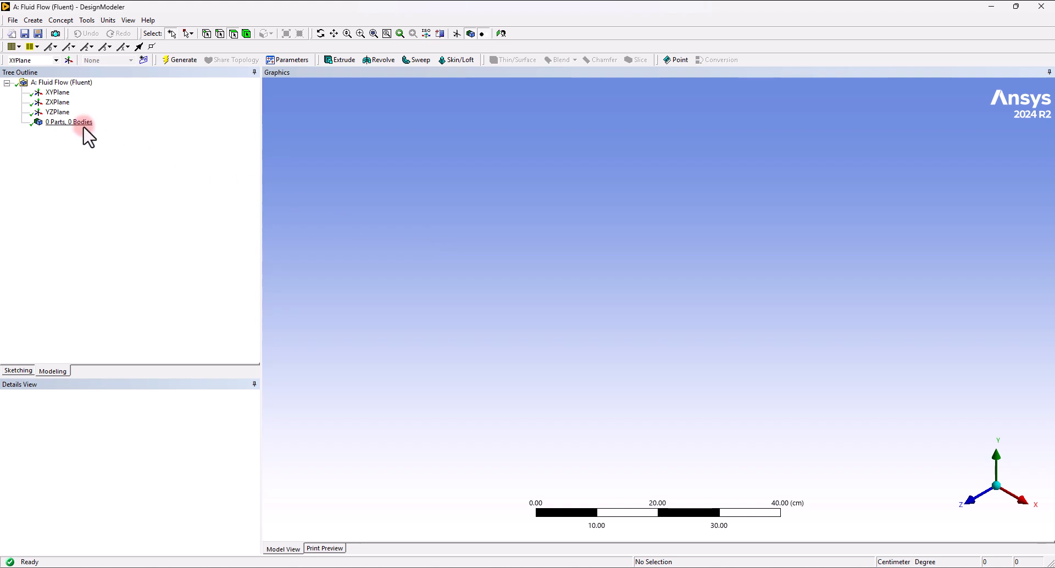
- Create a new sketch on the XY plane and switch to sketching mode
{"action": "left_click", "coordinate": [55, 92]}
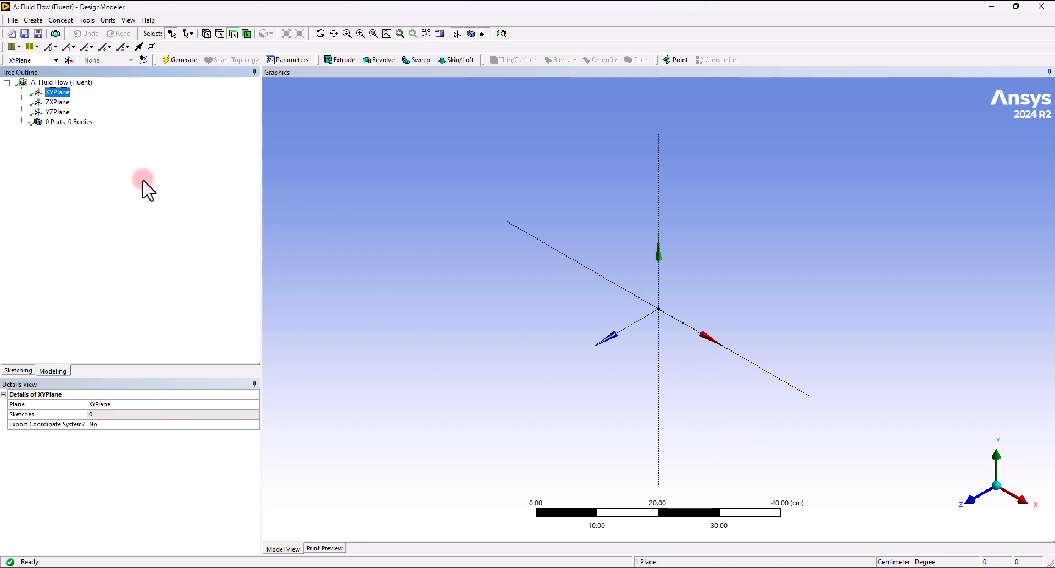
{"action": "left_click", "coordinate": [143, 59]}
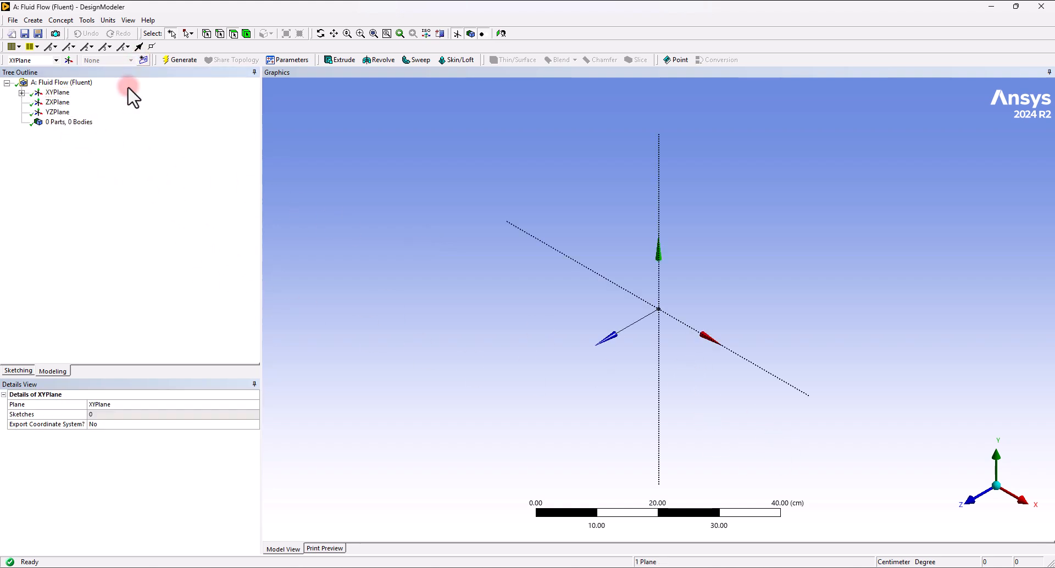
{"action": "left_click", "coordinate": [18, 367]}
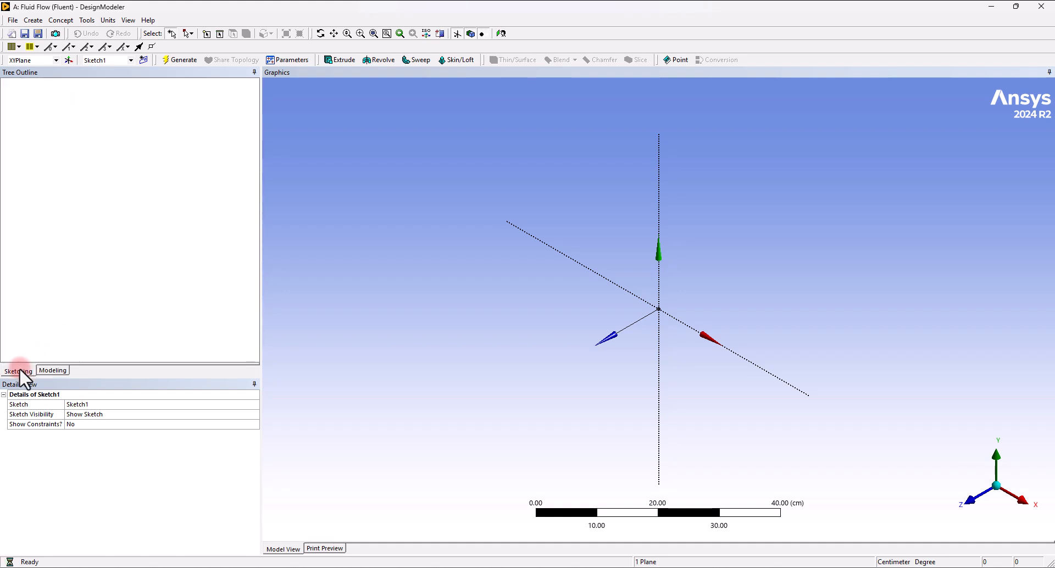
- Draw a rectangle from the origin to about 6.8 cm by 2 cm in the first quadrant
{"action": "left_click", "coordinate": [975, 499]}
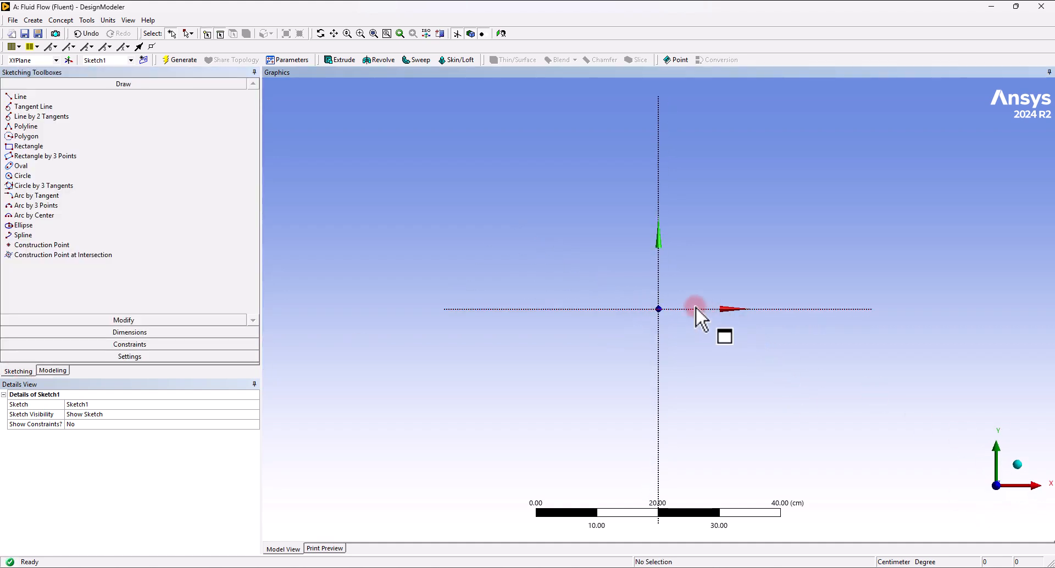
{"action": "right_click_drag", "start_coordinate": [624, 283], "coordinate": [679, 340]}
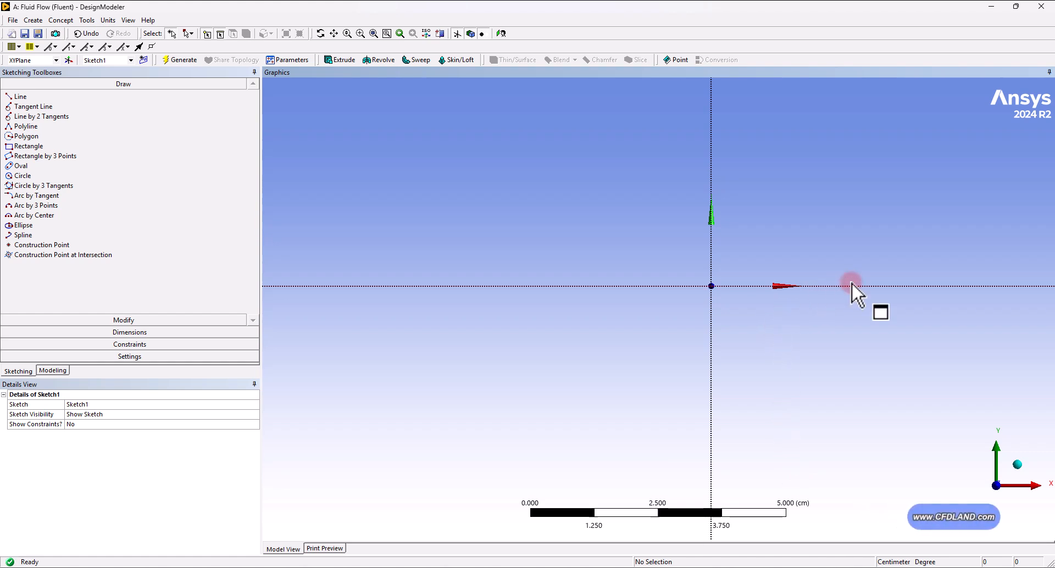
{"action": "middle_click_drag", "start_coordinate": [857, 266], "coordinate": [640, 342], "text": "ctrl"}
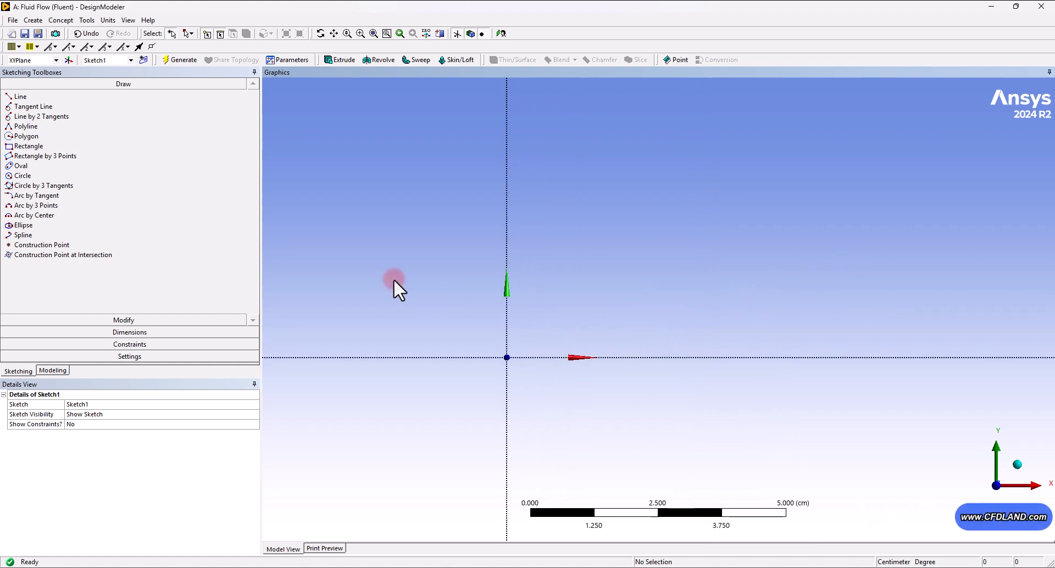
{"action": "left_click", "coordinate": [29, 146]}
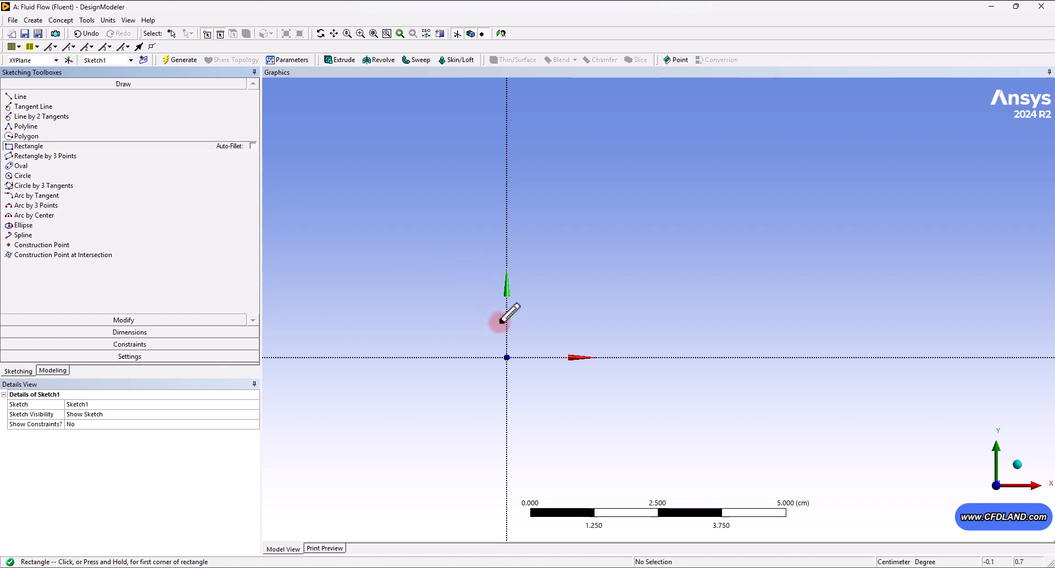
{"action": "left_click", "coordinate": [507, 357]}
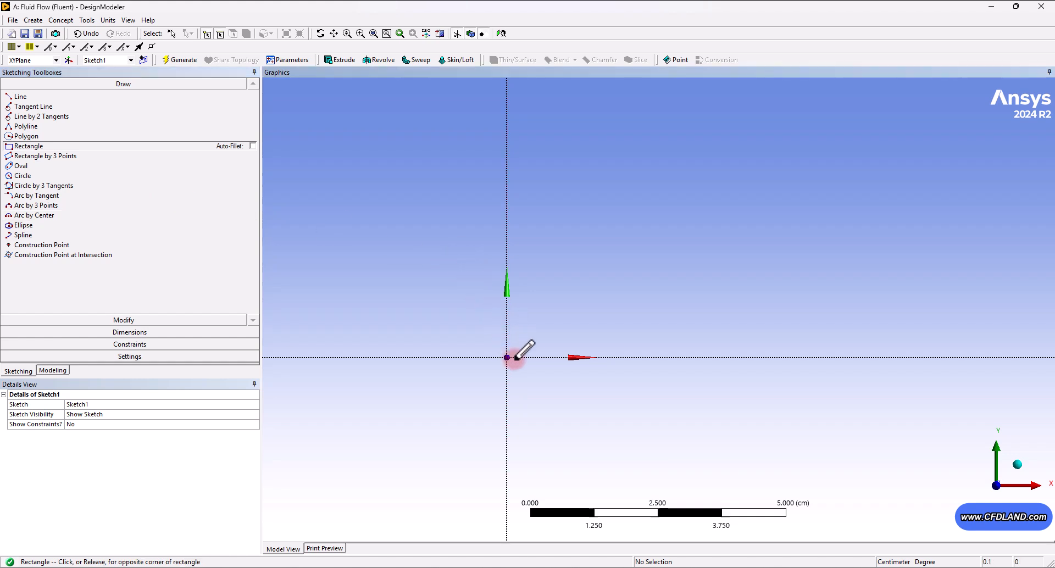
{"action": "left_click", "coordinate": [860, 254]}
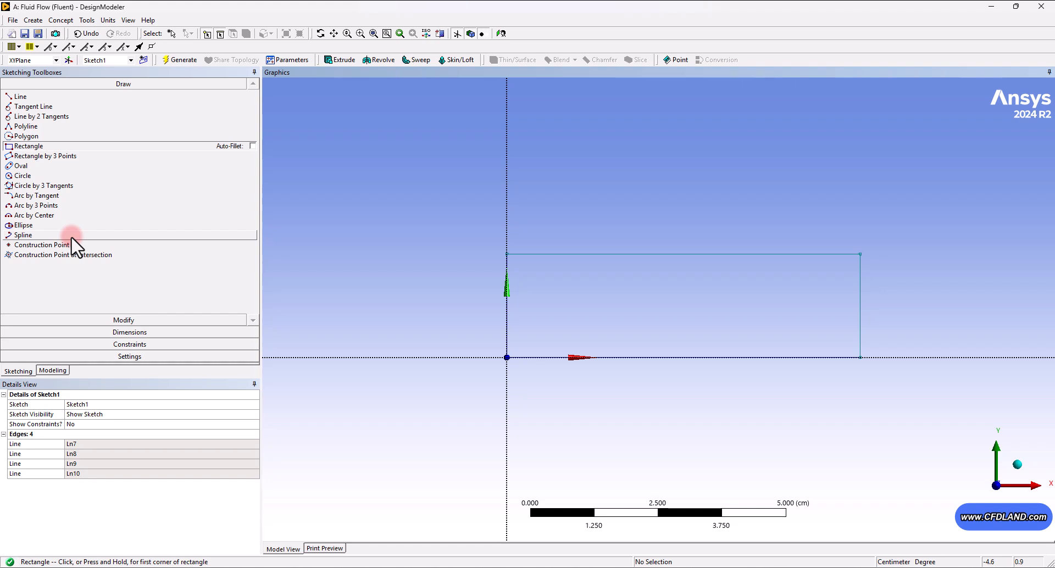
- Draw two circles, one centred on the rectangle's top edge and one centred on its bottom edge
{"action": "left_click", "coordinate": [31, 179]}
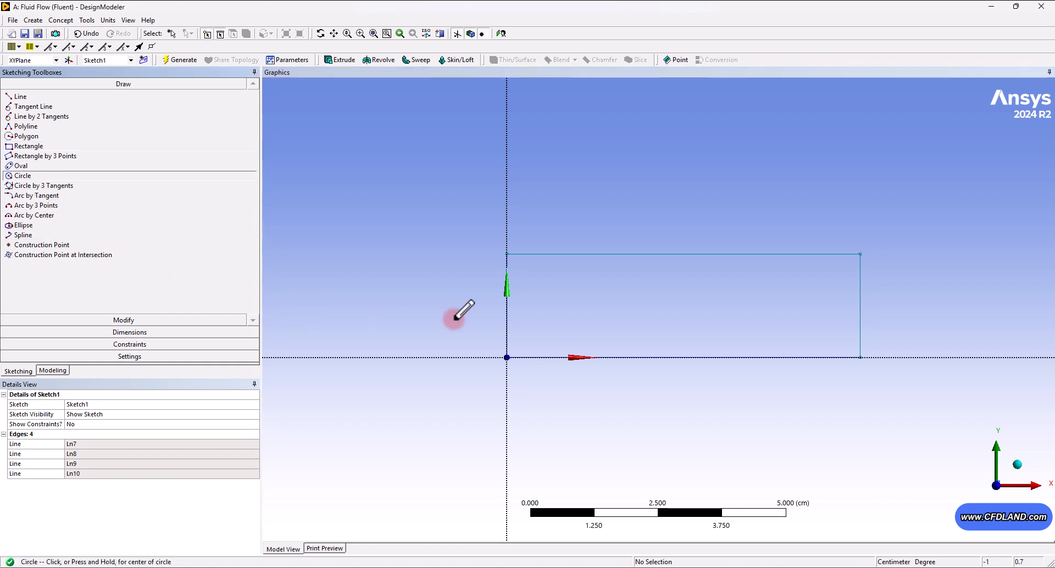
{"action": "left_click", "coordinate": [596, 253]}
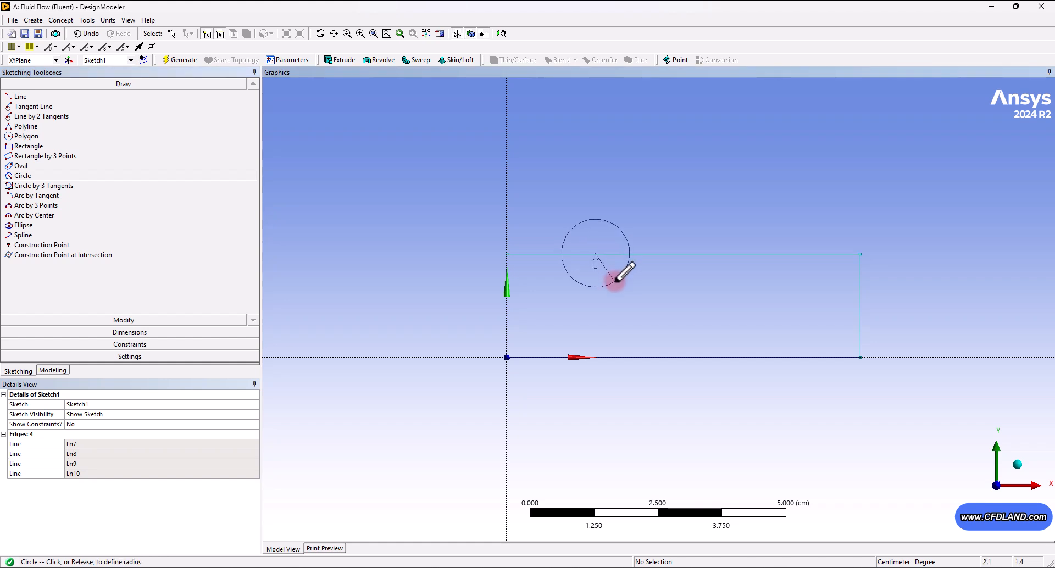
{"action": "left_click", "coordinate": [616, 280]}
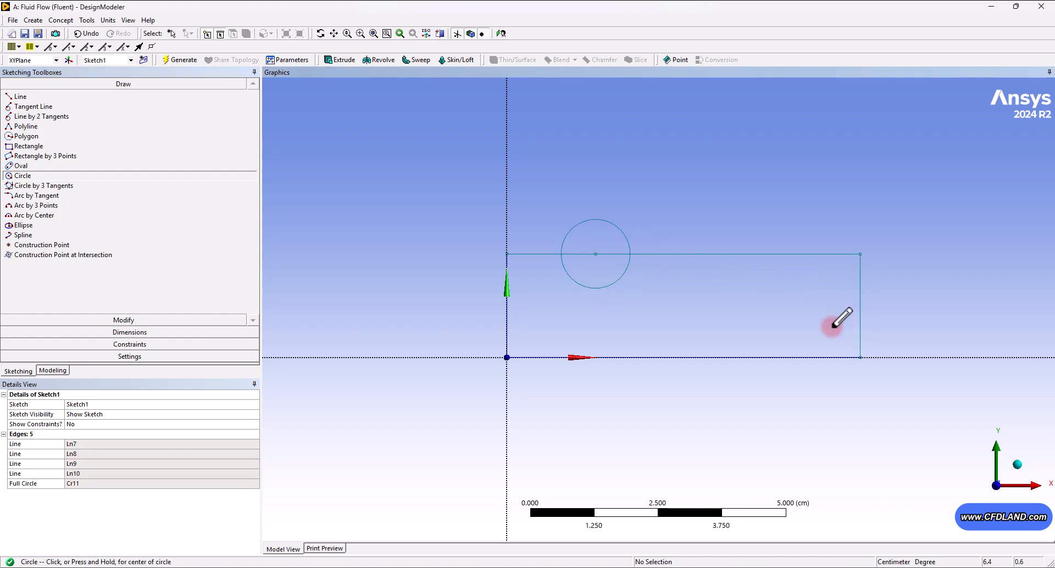
{"action": "left_click", "coordinate": [757, 357]}
{"action": "left_click", "coordinate": [758, 319]}
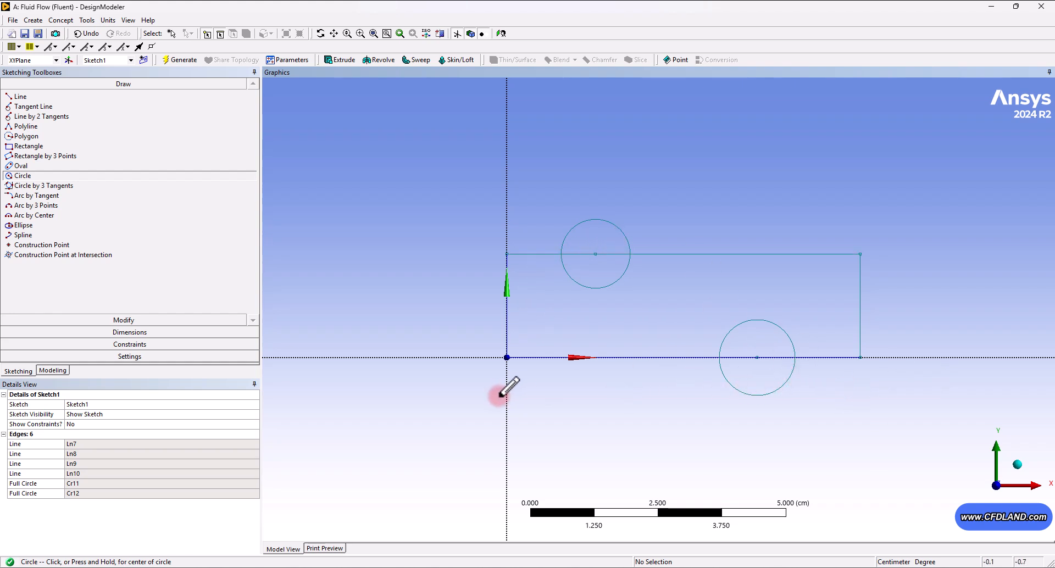
- Trim the circles and the edge segments inside them to cut semicircular notches into the top and bottom edges
{"action": "left_click", "coordinate": [123, 321]}
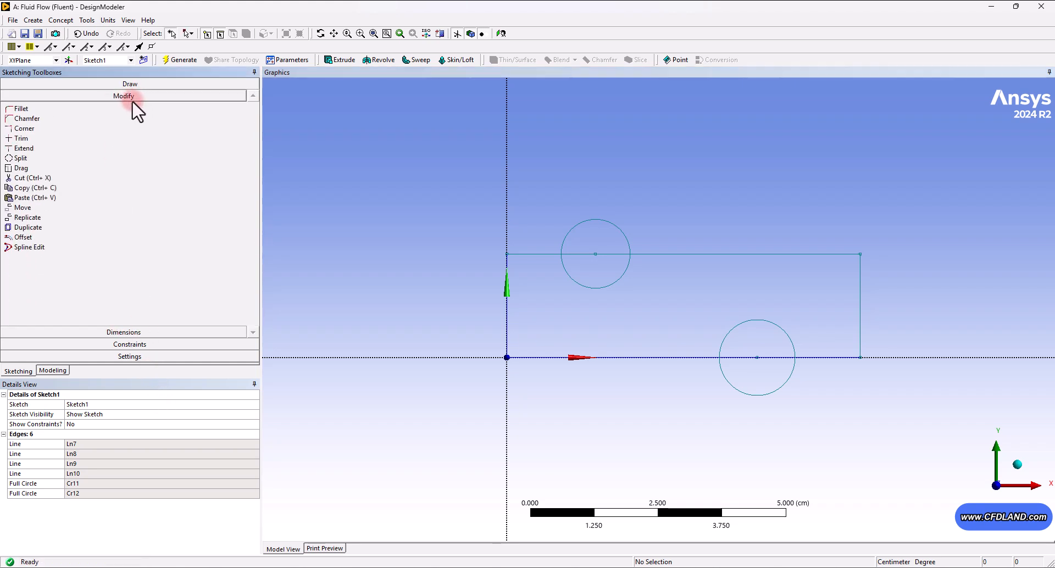
{"action": "left_click", "coordinate": [43, 138]}
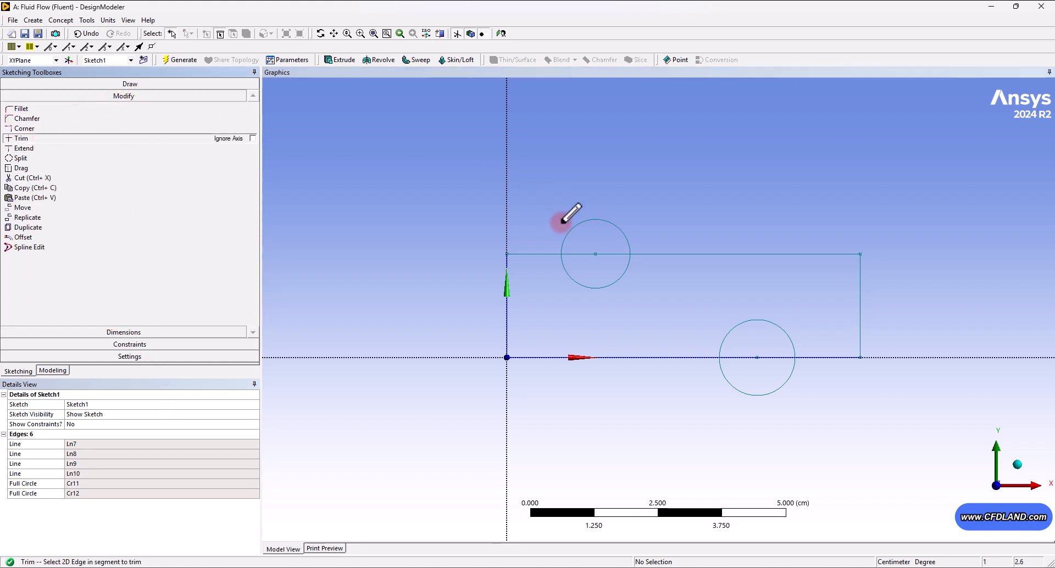
{"action": "left_click", "coordinate": [583, 225]}
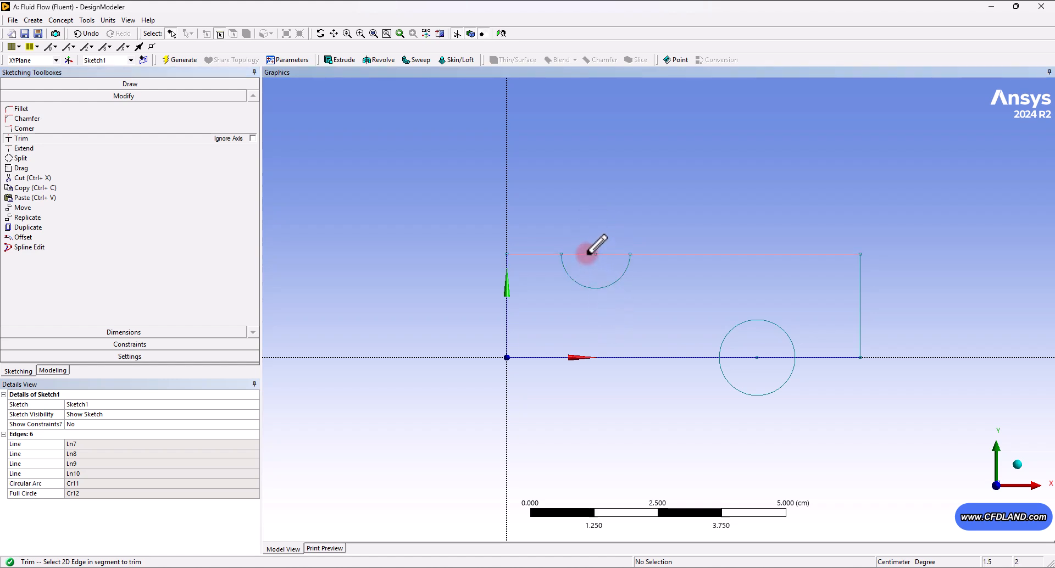
{"action": "left_click", "coordinate": [589, 253]}
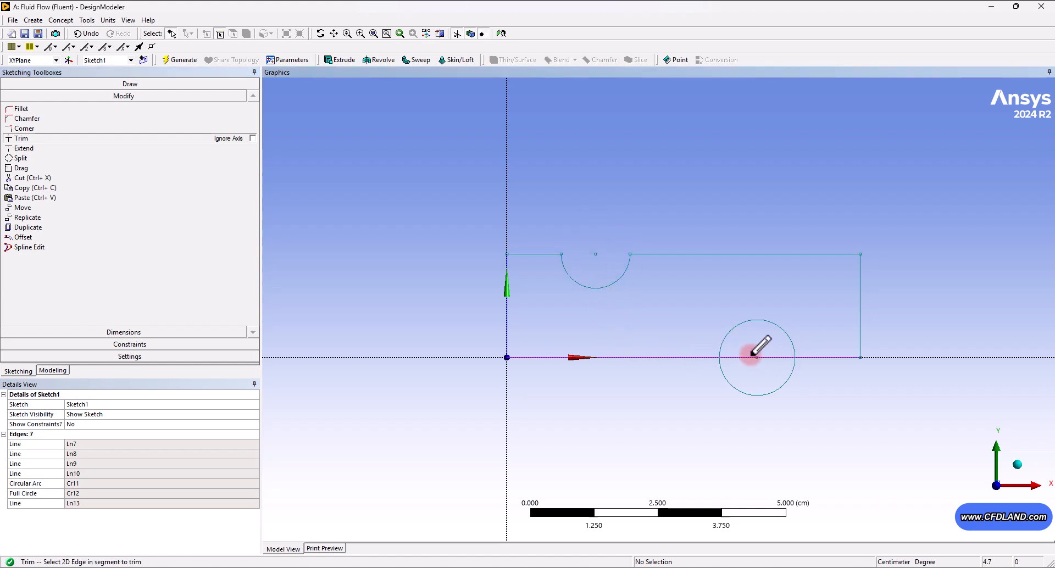
{"action": "left_click", "coordinate": [750, 394]}
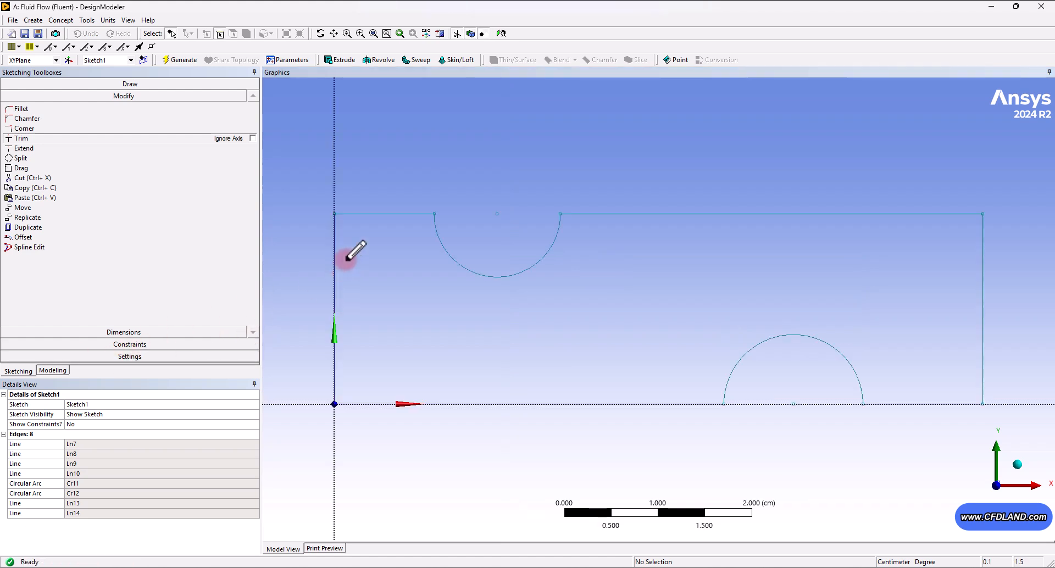
- Add semi-automatic dimensions for both arc radii and the rectangle's height, then exit the tool
{"action": "left_click", "coordinate": [84, 334]}
{"action": "left_click", "coordinate": [27, 192]}
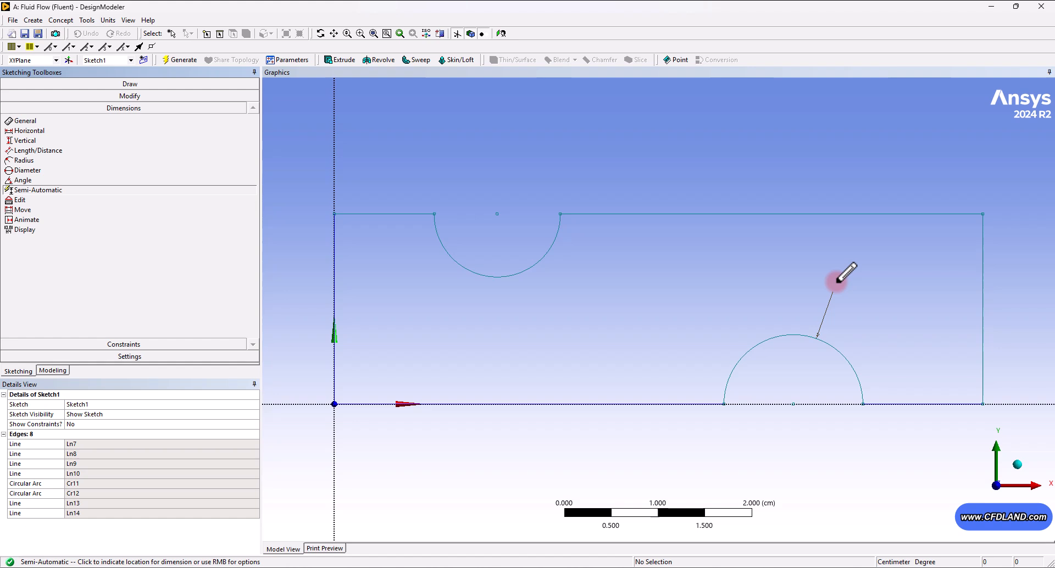
{"action": "left_click", "coordinate": [836, 281]}
{"action": "left_click", "coordinate": [560, 141]}
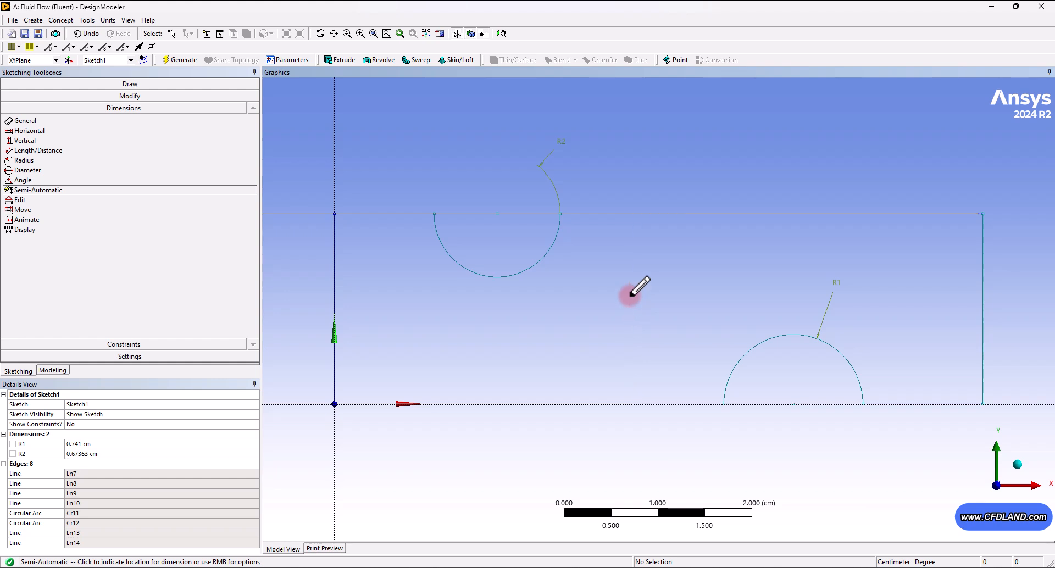
{"action": "left_click", "coordinate": [288, 286]}
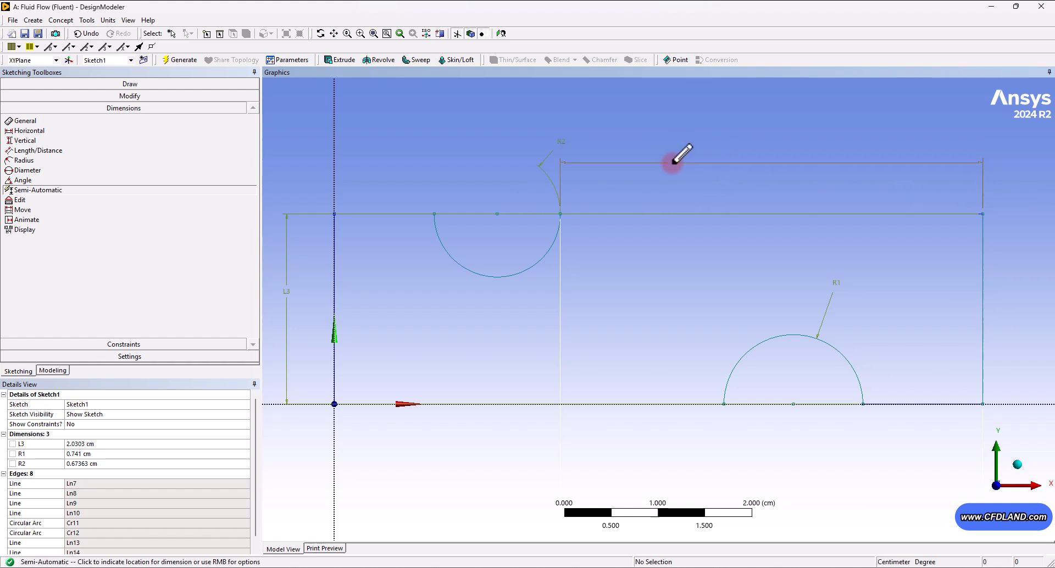
{"action": "right_click", "coordinate": [672, 163]}
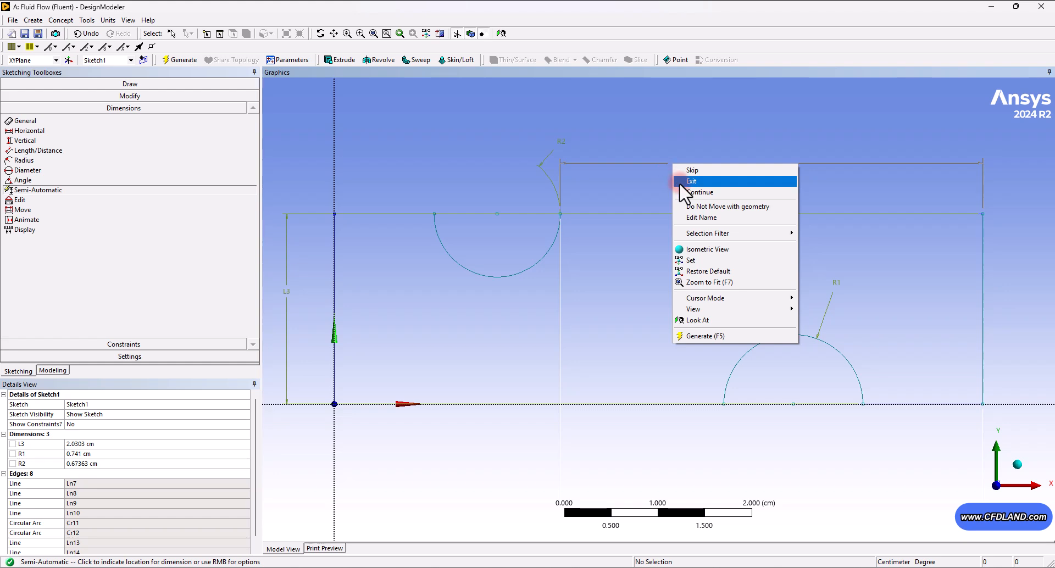
{"action": "left_click", "coordinate": [679, 182]}
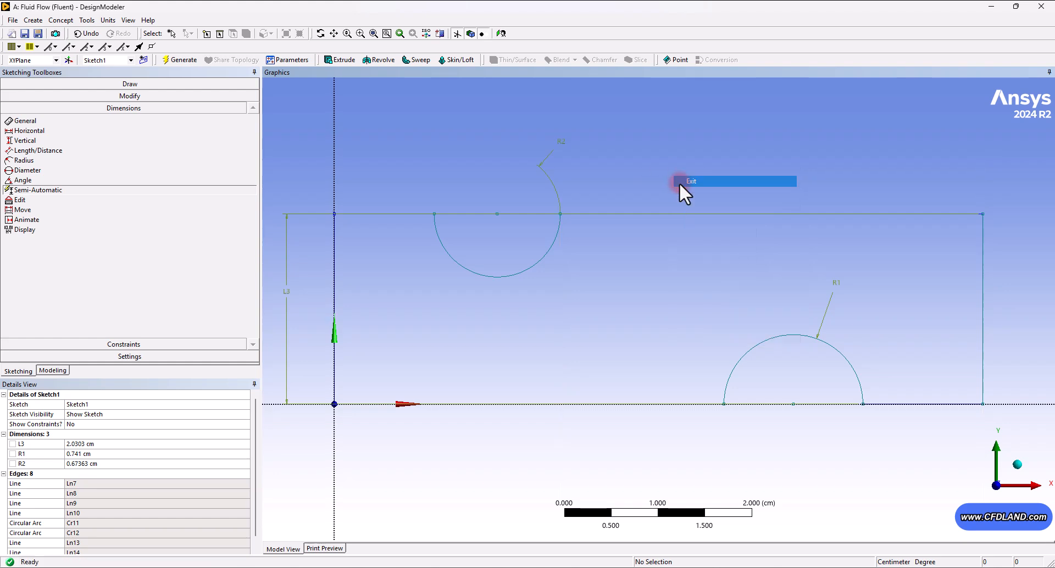
- Add horizontal dimensions from the left edge to the centre of each semicircular arc
{"action": "left_click", "coordinate": [38, 130]}
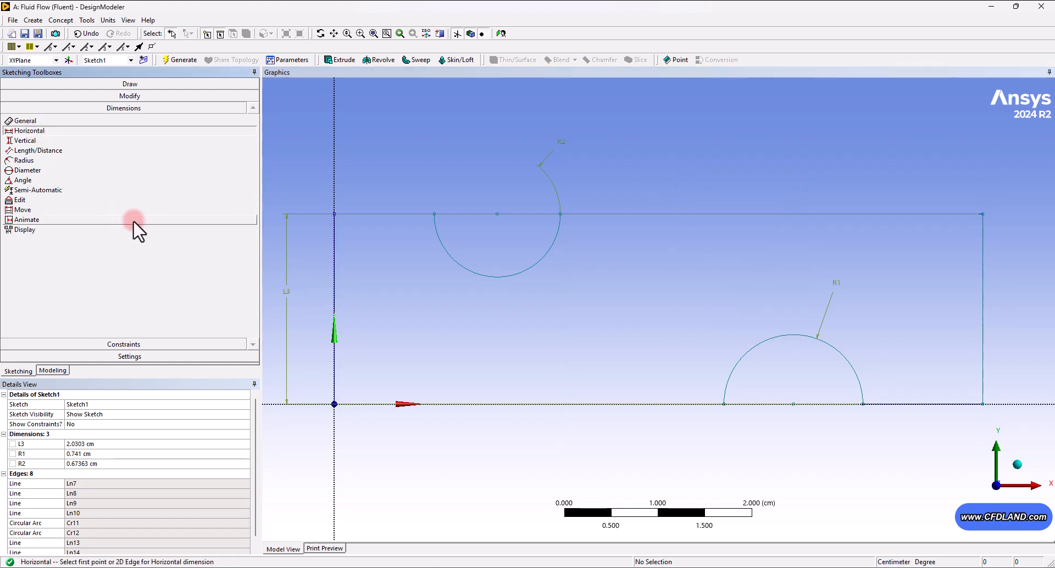
{"action": "left_click", "coordinate": [496, 216]}
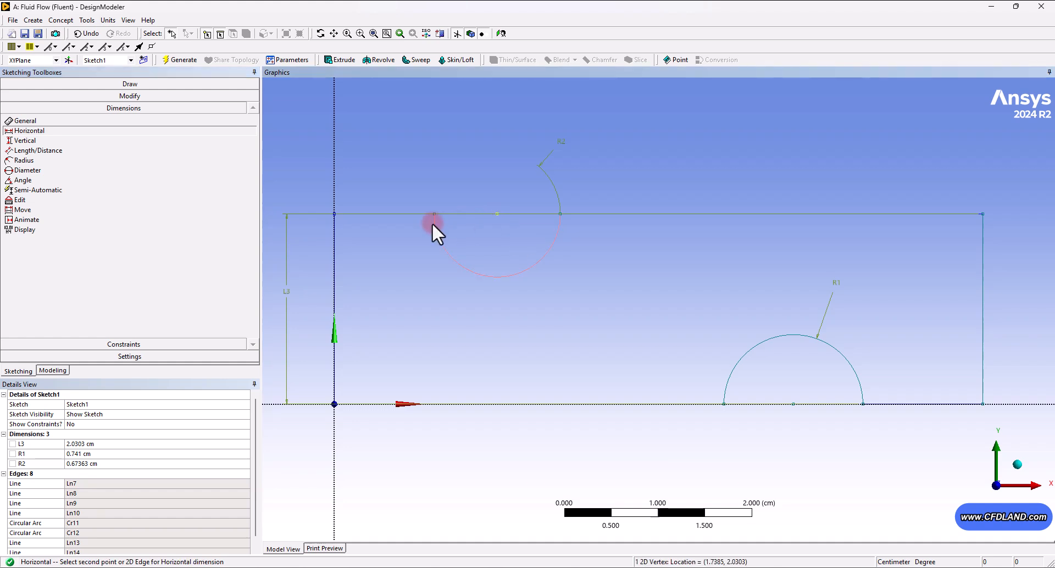
{"action": "left_click", "coordinate": [335, 235]}
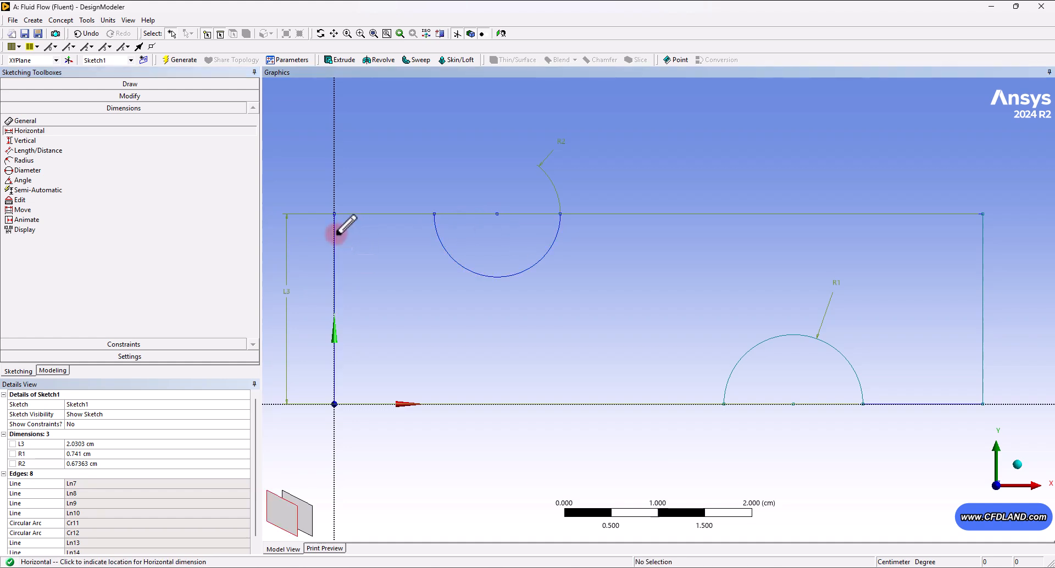
{"action": "left_click", "coordinate": [399, 151]}
{"action": "left_click", "coordinate": [792, 404]}
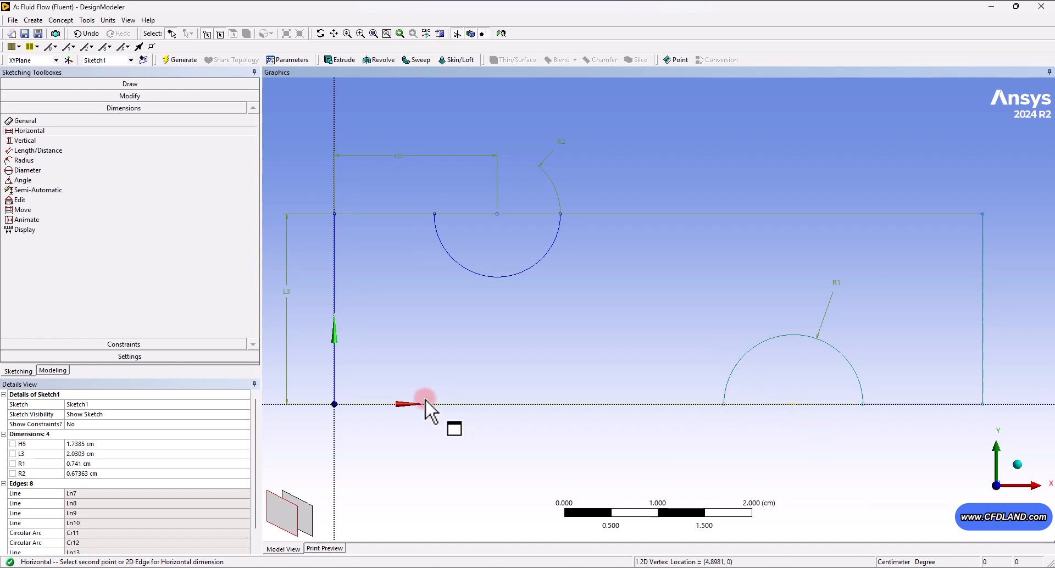
{"action": "left_click", "coordinate": [335, 390]}
{"action": "left_click", "coordinate": [572, 467]}
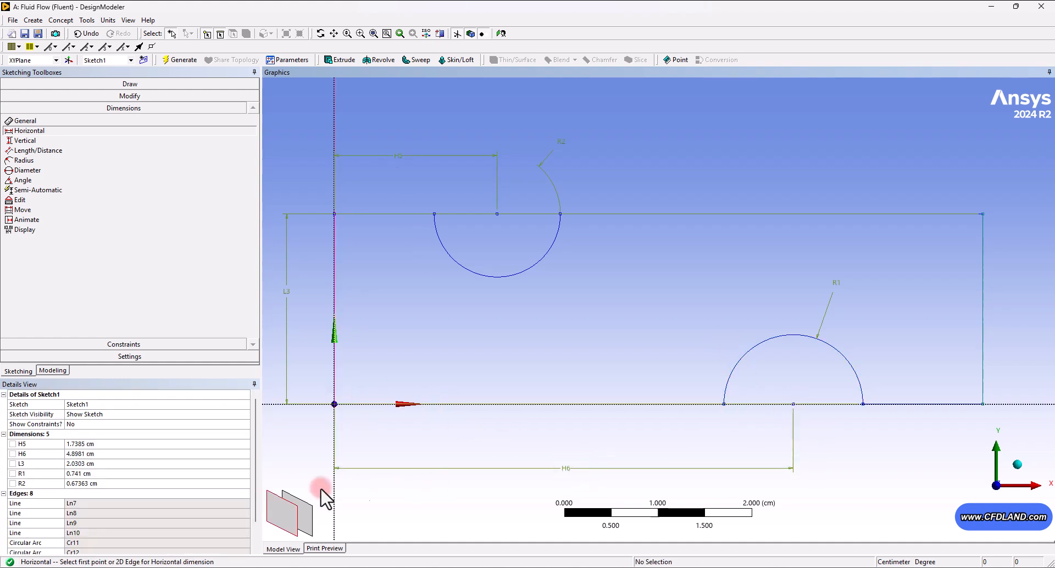
- Set the horizontal distance to the top arc's centre (H5) to 1 cm
{"action": "left_click", "coordinate": [98, 444]}
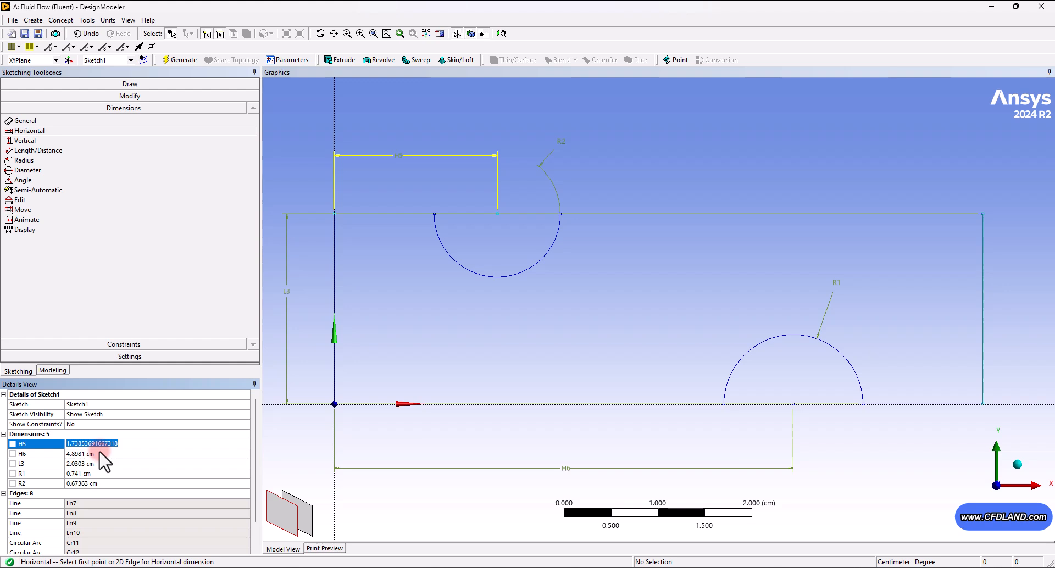
{"action": "type", "text": "1"}
{"action": "key", "text": "Return"}
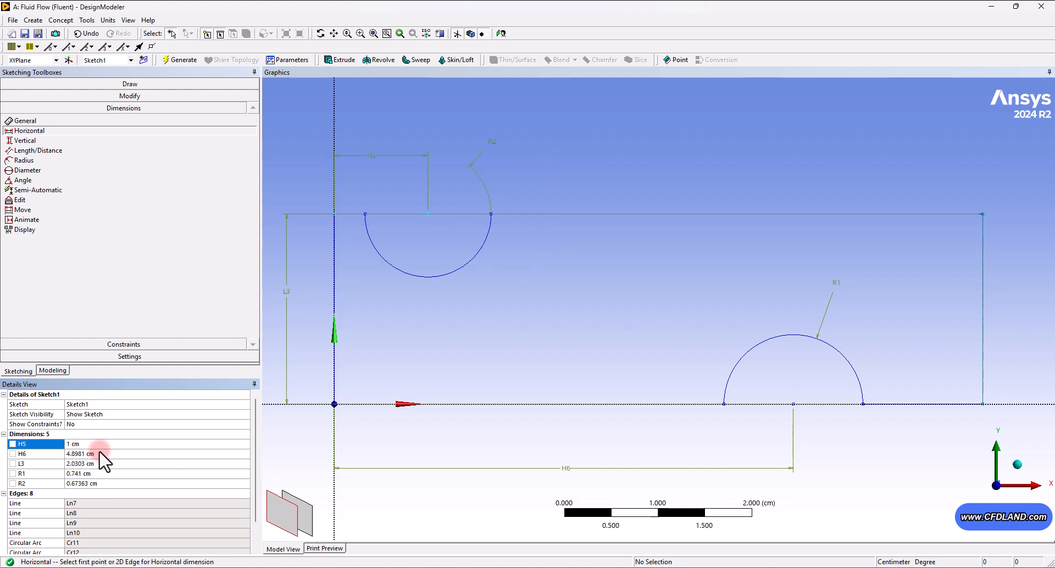
- Set both semicircular arc radii, R1 and R2, to 0.5 cm
{"action": "left_click", "coordinate": [99, 452]}
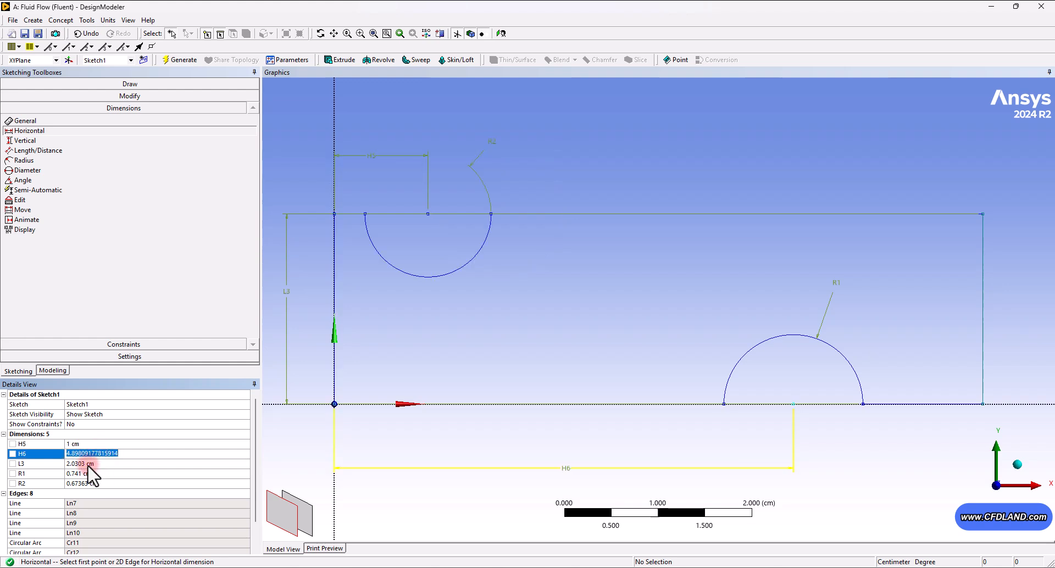
{"action": "left_click", "coordinate": [92, 473]}
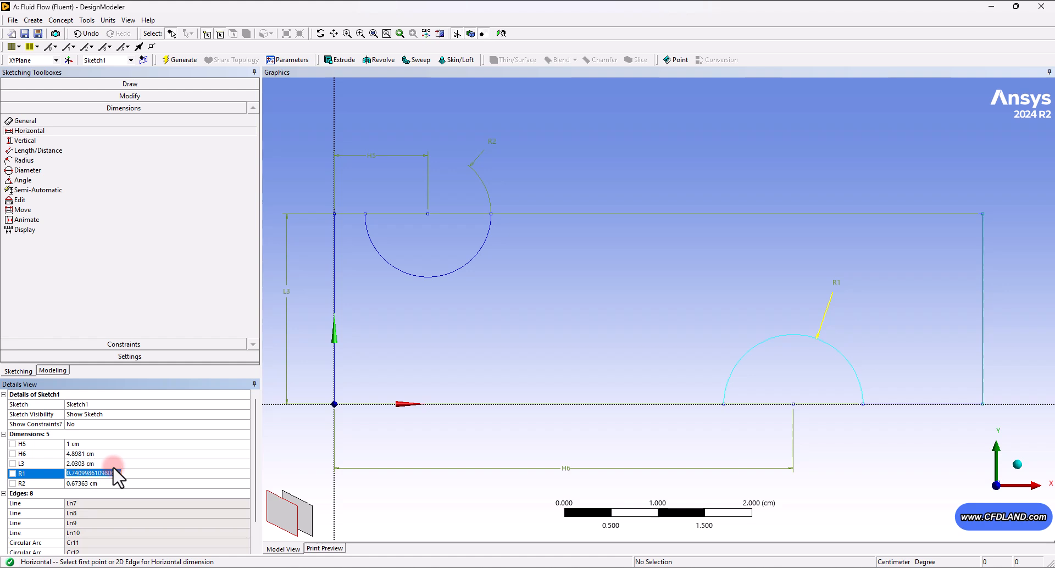
{"action": "type", "text": "0.5"}
{"action": "left_click", "coordinate": [108, 483]}
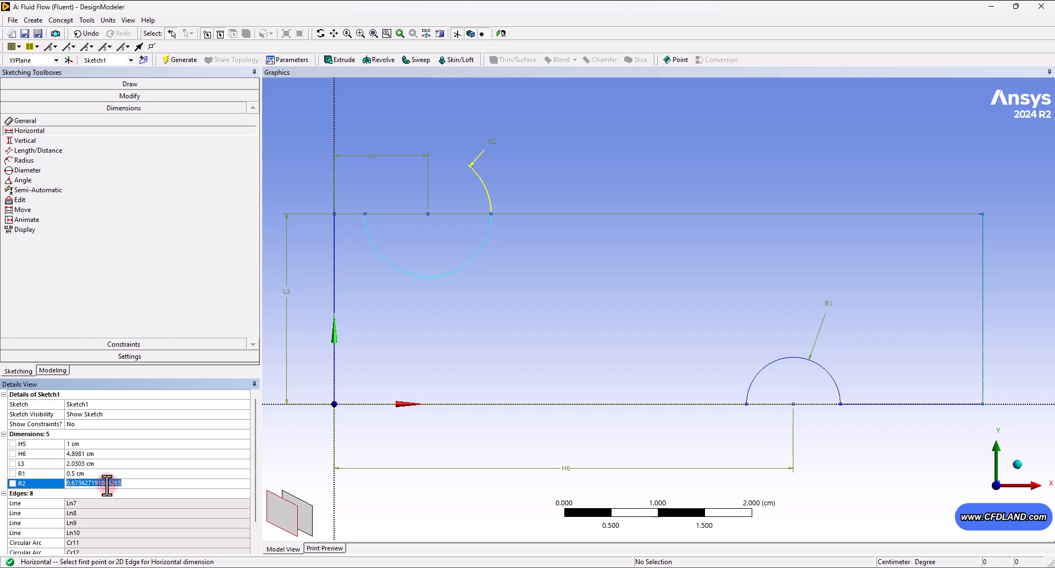
{"action": "type", "text": "0.5"}
{"action": "key", "text": "Return"}
- Set the channel height L3 to 3 cm
{"action": "left_click", "coordinate": [82, 464]}
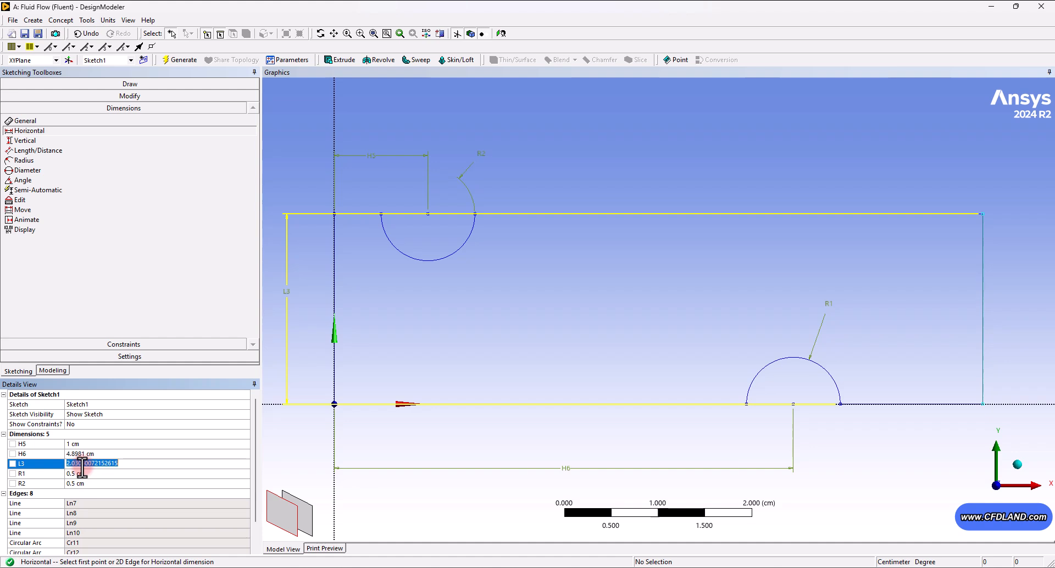
{"action": "type", "text": "3"}
{"action": "key", "text": "Return"}
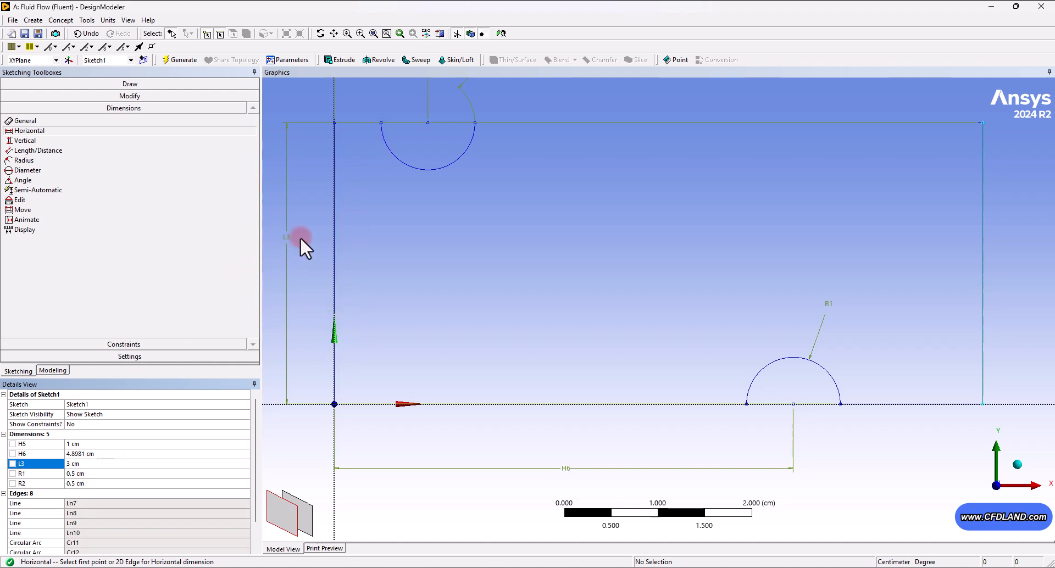
- Set the channel height L3 to 1 cm
{"action": "left_click", "coordinate": [81, 463]}
{"action": "type", "text": "1"}
{"action": "key", "text": "Return"}
- Set the horizontal distance to the bottom arc's centre (H6) to 3 cm
{"action": "left_click", "coordinate": [90, 454]}
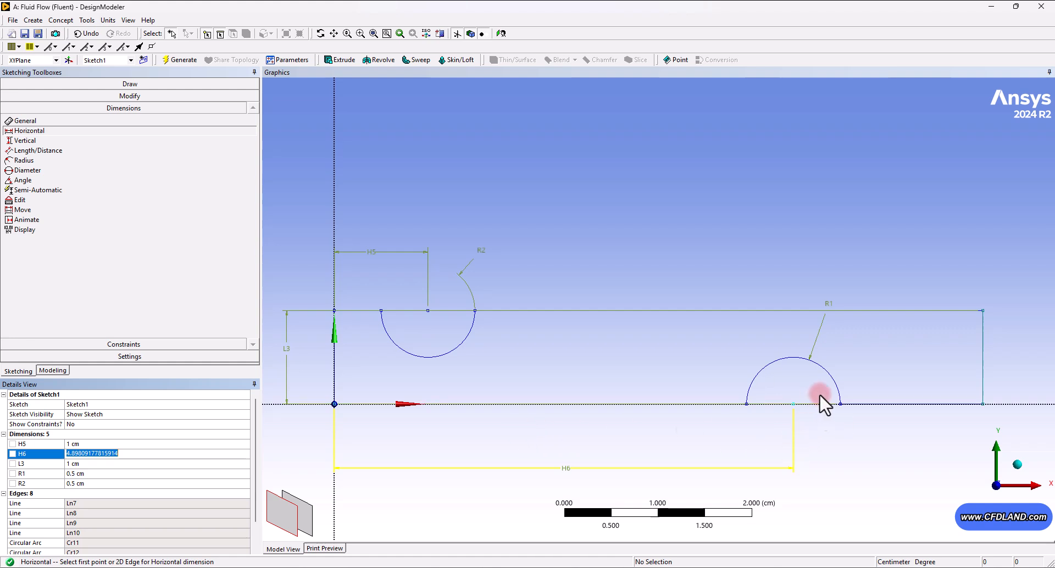
{"action": "type", "text": "3"}
{"action": "key", "text": "Return"}
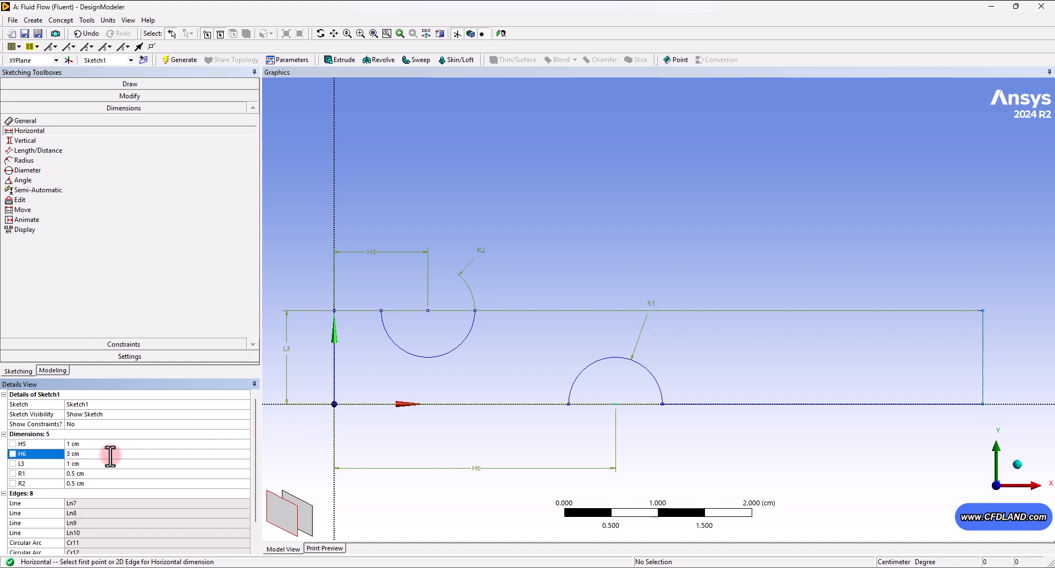
{"action": "left_click", "coordinate": [82, 444]}
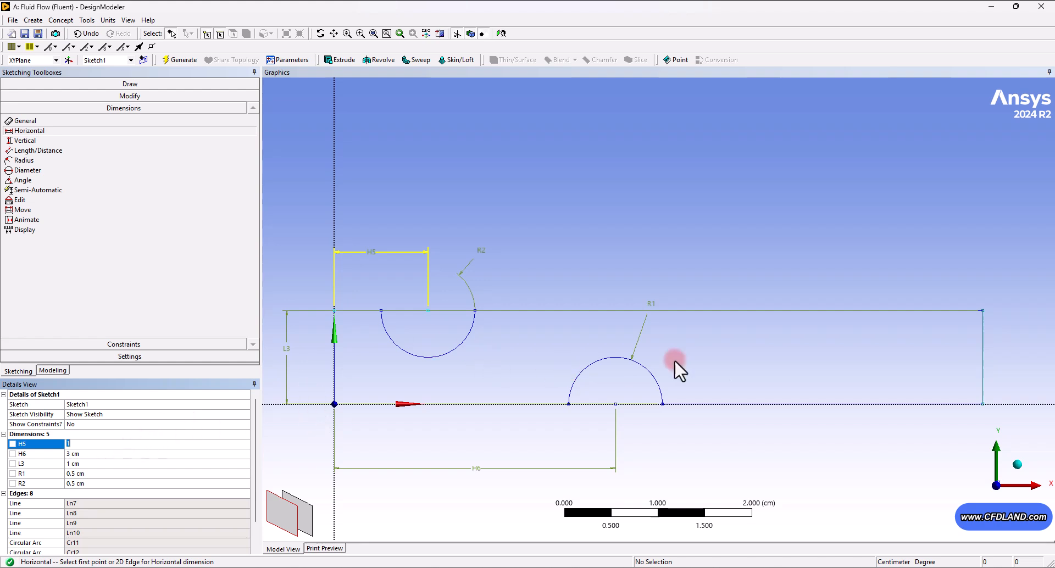
- Add a Length/Distance dimension between the left and right channel edges and set it to 4 cm
{"action": "left_click", "coordinate": [32, 122]}
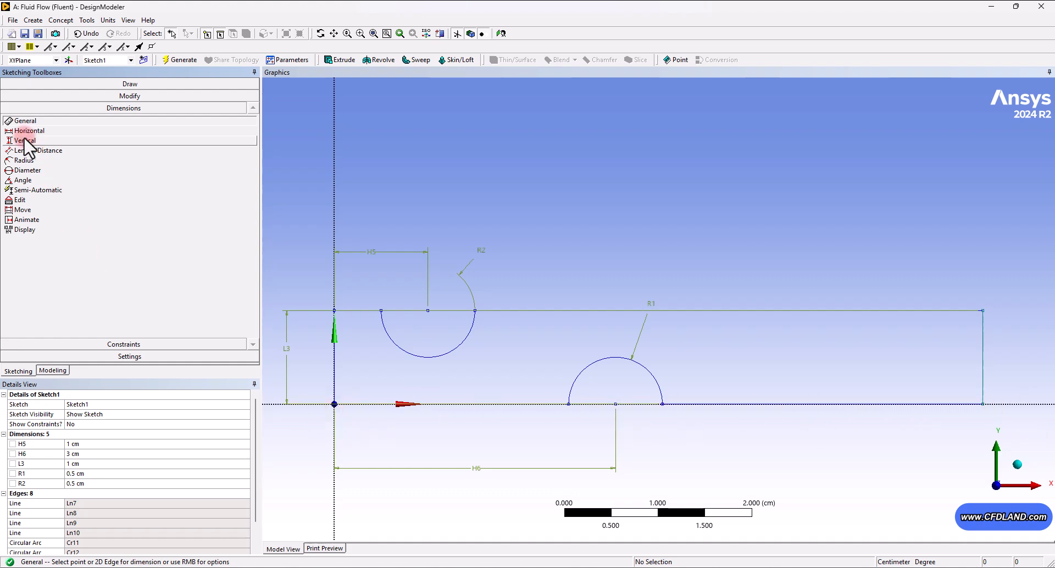
{"action": "left_click", "coordinate": [32, 150]}
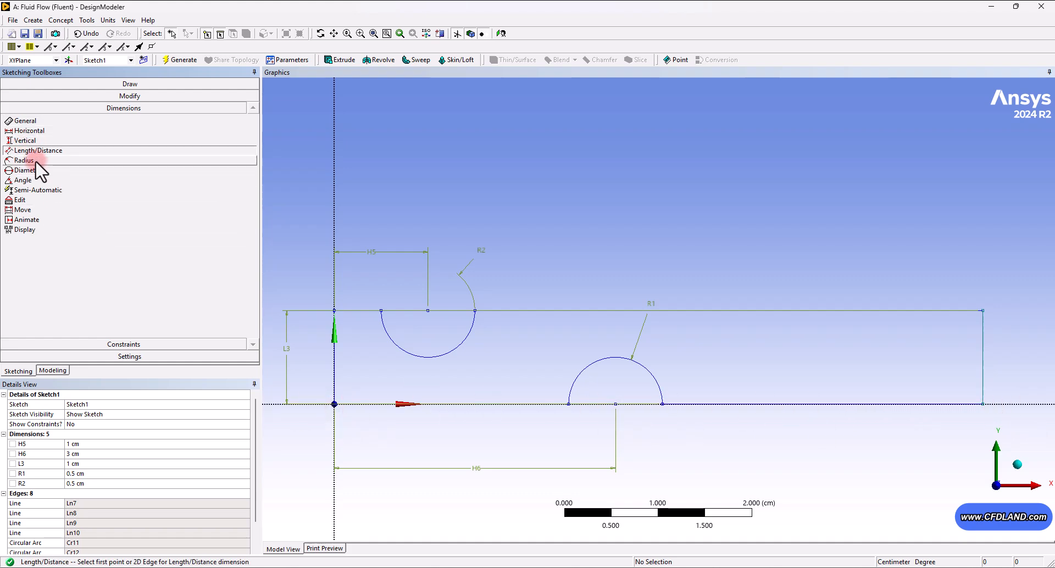
{"action": "left_click", "coordinate": [338, 370]}
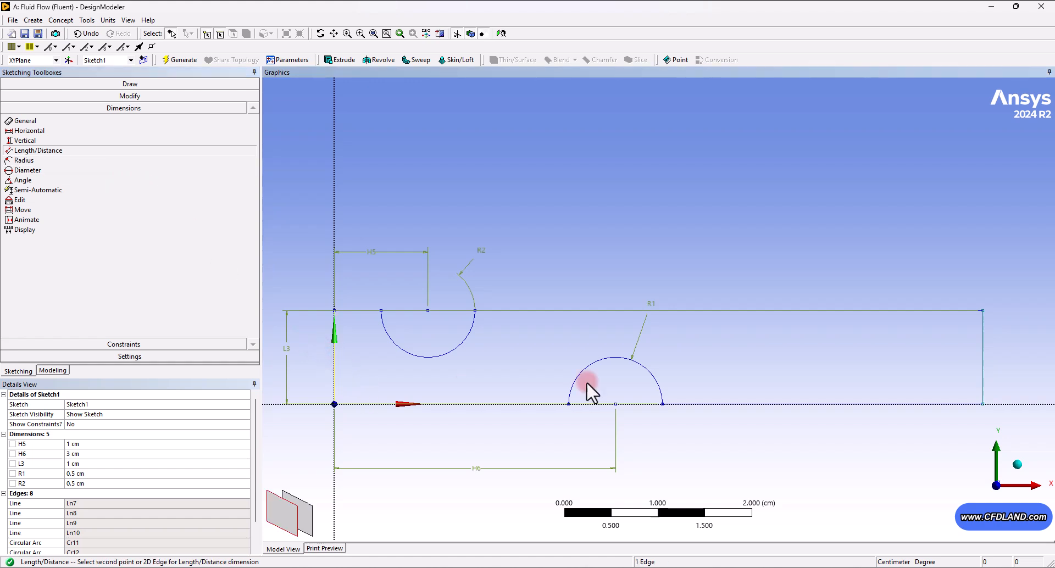
{"action": "left_click", "coordinate": [984, 378]}
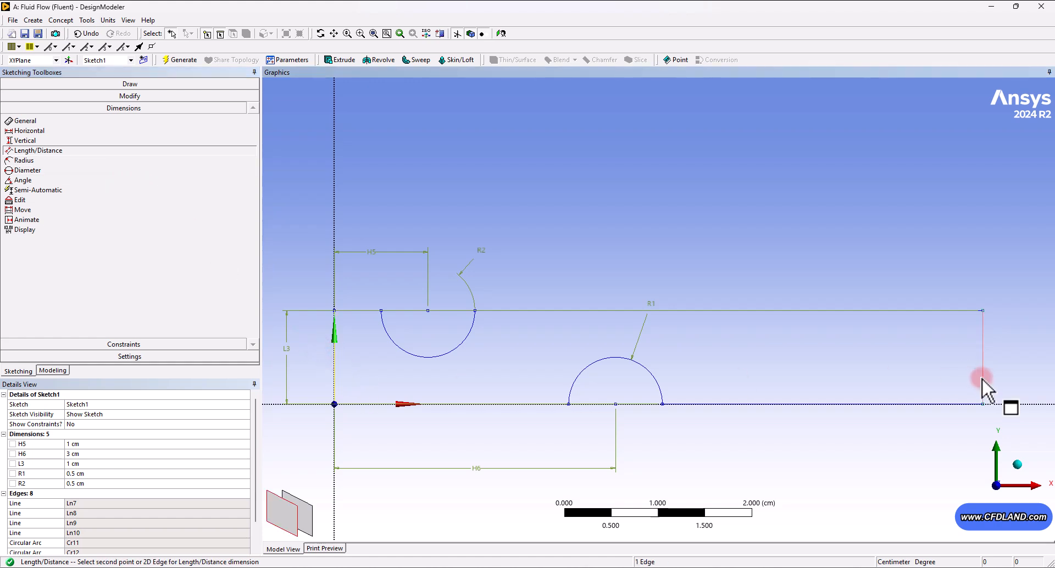
{"action": "left_click", "coordinate": [646, 155]}
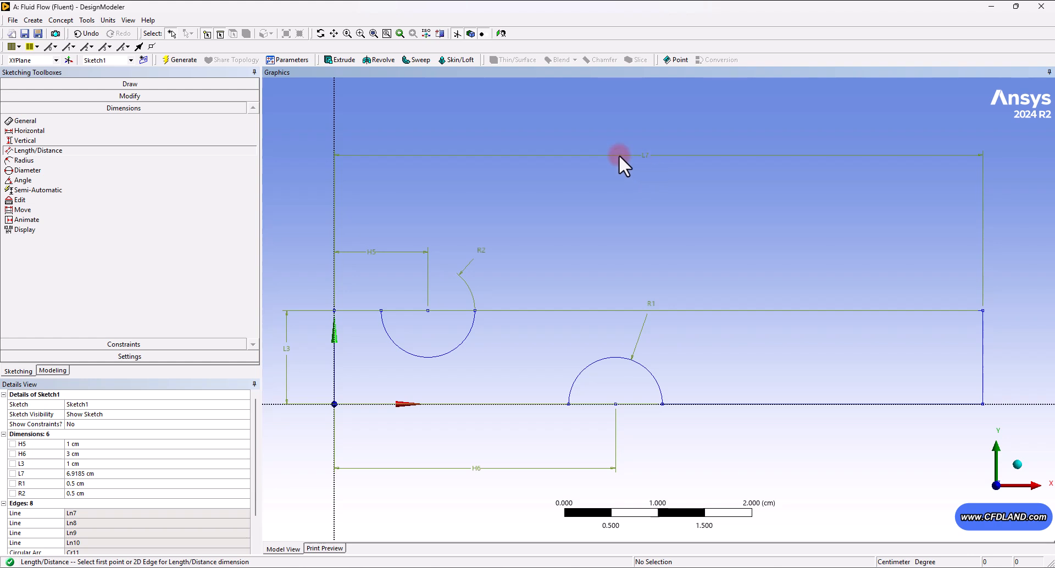
{"action": "left_click", "coordinate": [98, 474]}
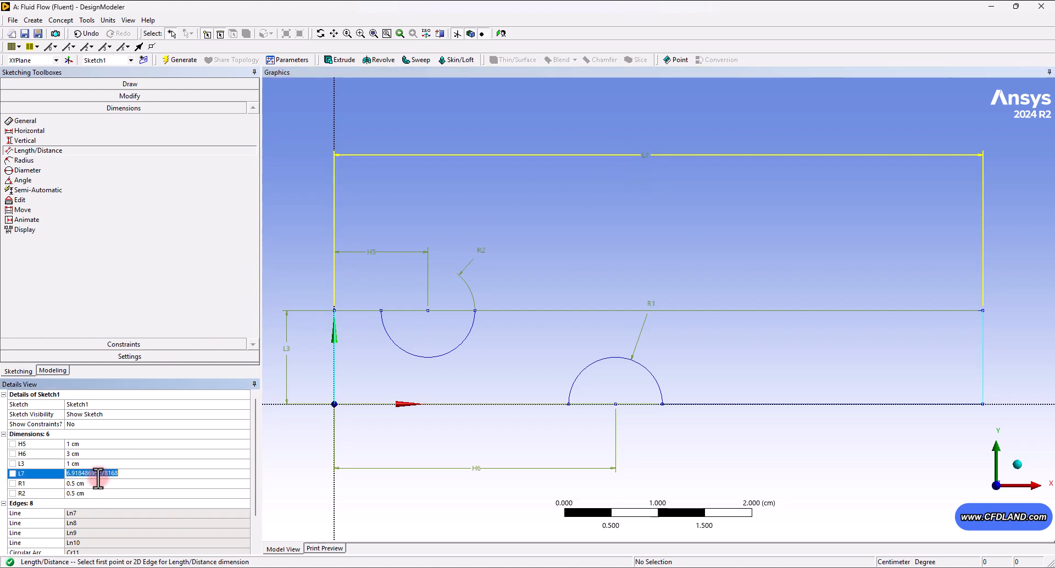
{"action": "type", "text": "4"}
{"action": "key", "text": "Return"}
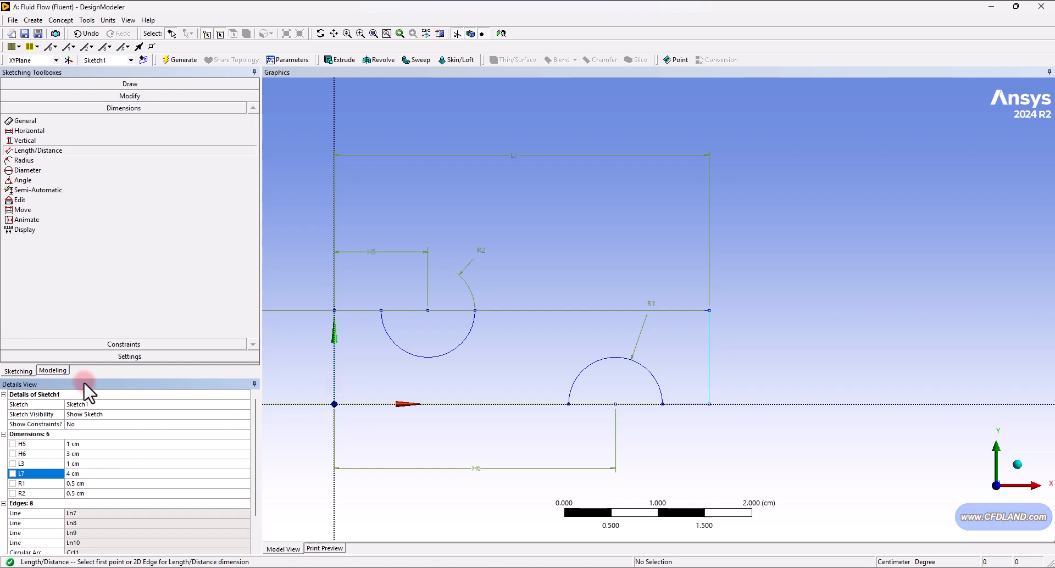
- Create a surface body from Sketch1 using Surfaces From Sketches and generate it
{"action": "left_click", "coordinate": [67, 370]}
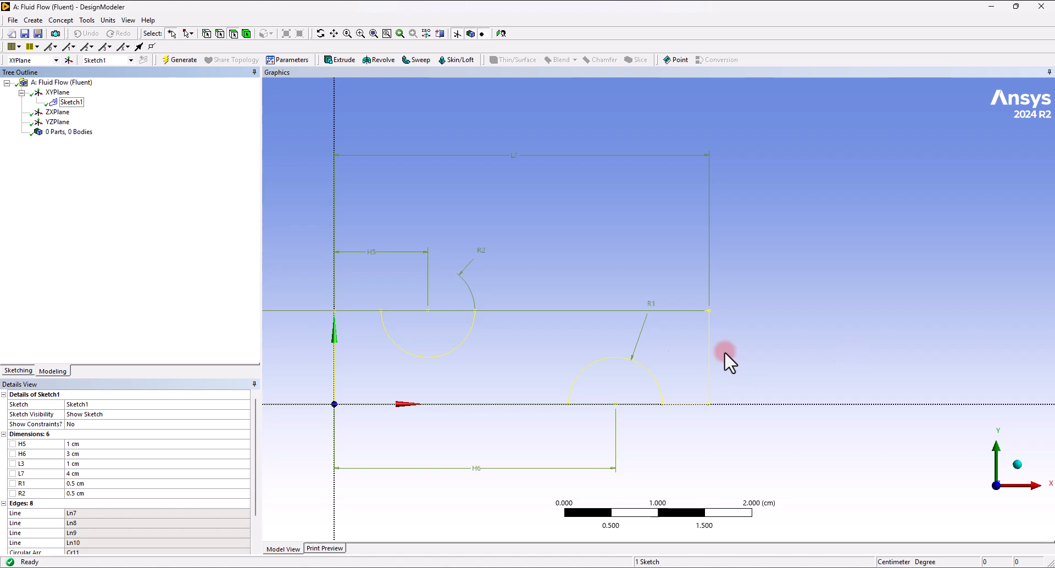
{"action": "left_click", "coordinate": [61, 21]}
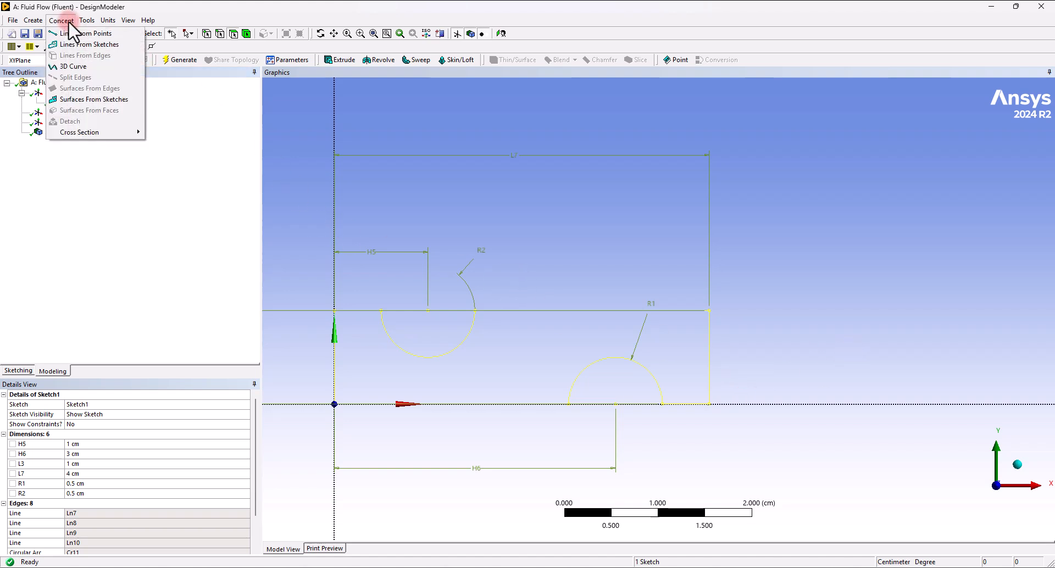
{"action": "left_click", "coordinate": [77, 99]}
{"action": "left_click", "coordinate": [71, 102]}
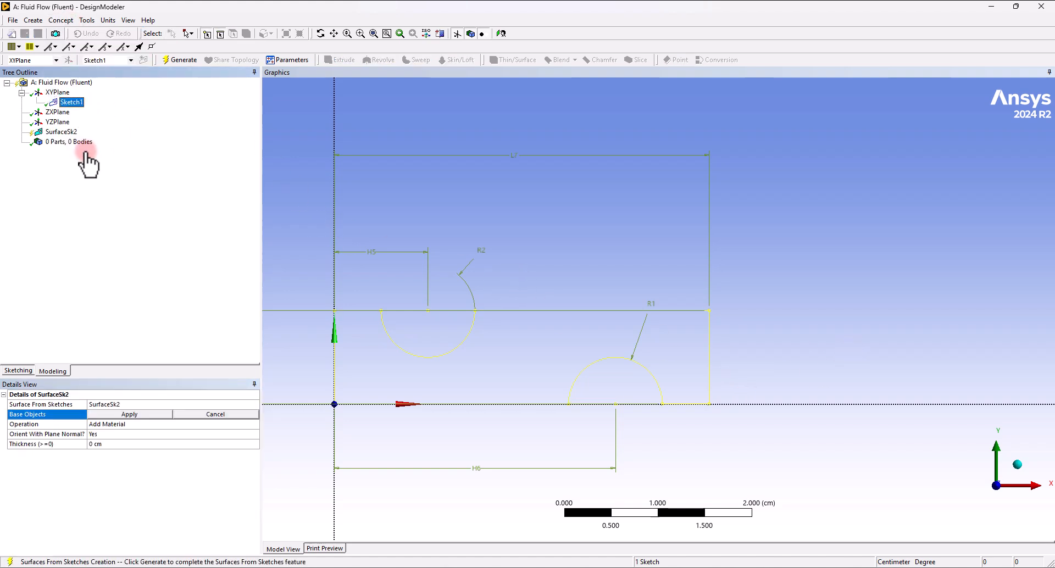
{"action": "left_click", "coordinate": [124, 415]}
{"action": "left_click", "coordinate": [170, 59]}
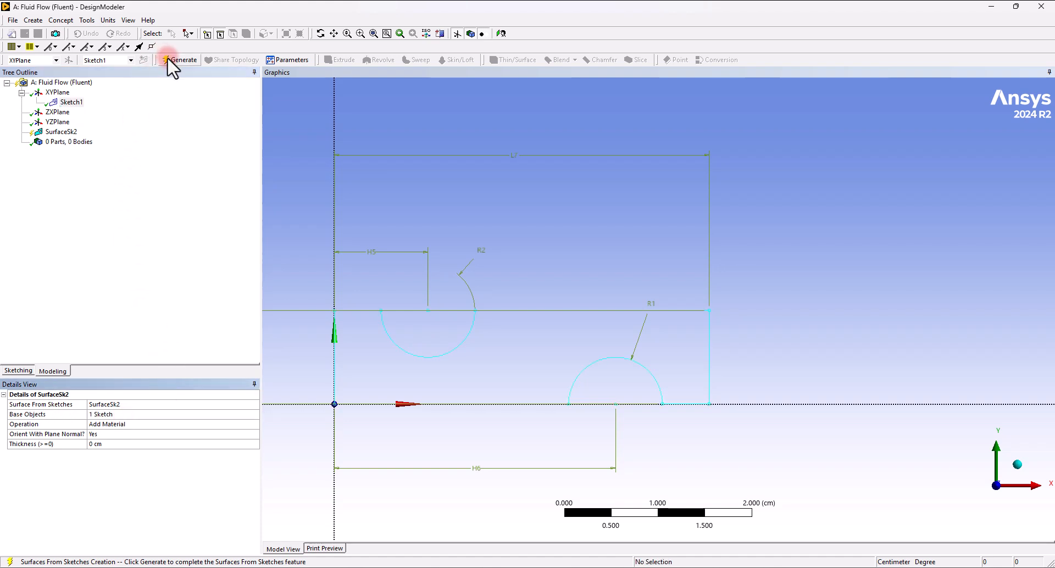
{"action": "left_click", "coordinate": [22, 142]}
{"action": "left_click", "coordinate": [79, 152]}
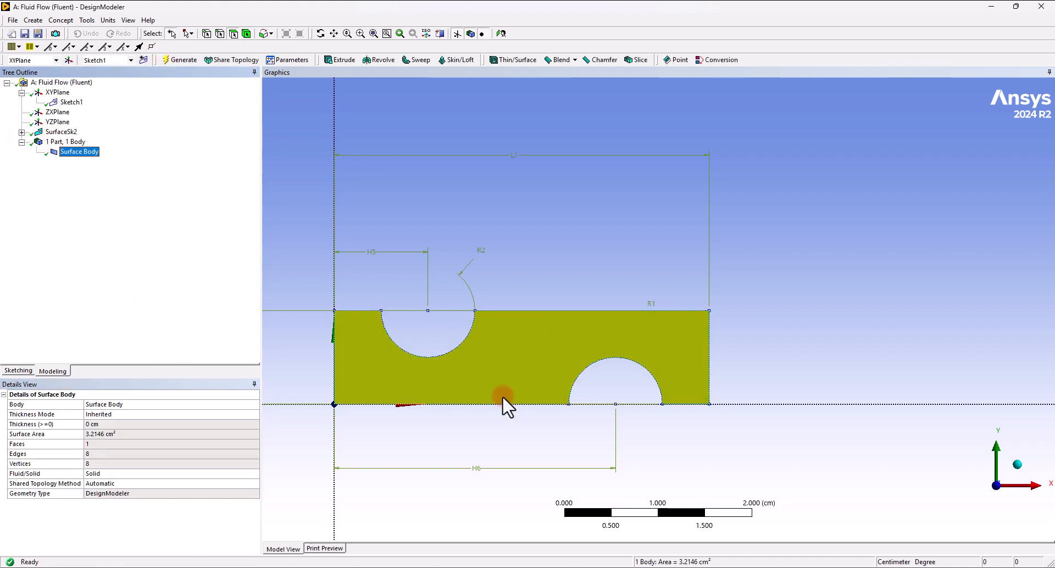
{"action": "left_click", "coordinate": [770, 275]}
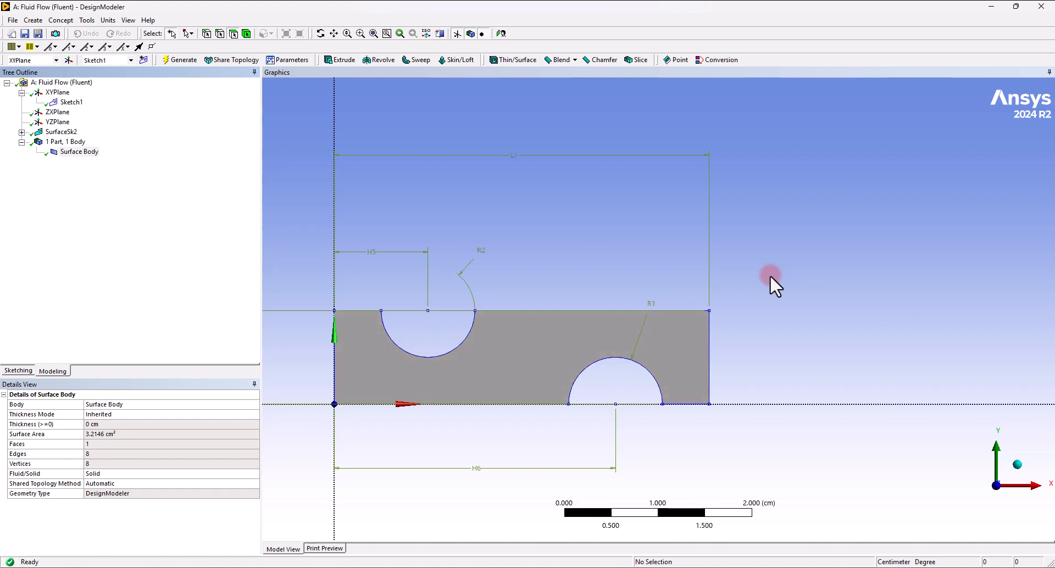
- Close DesignModeler and open the Mesh cell of the Fluid Flow system
{"action": "left_click", "coordinate": [1040, 7]}
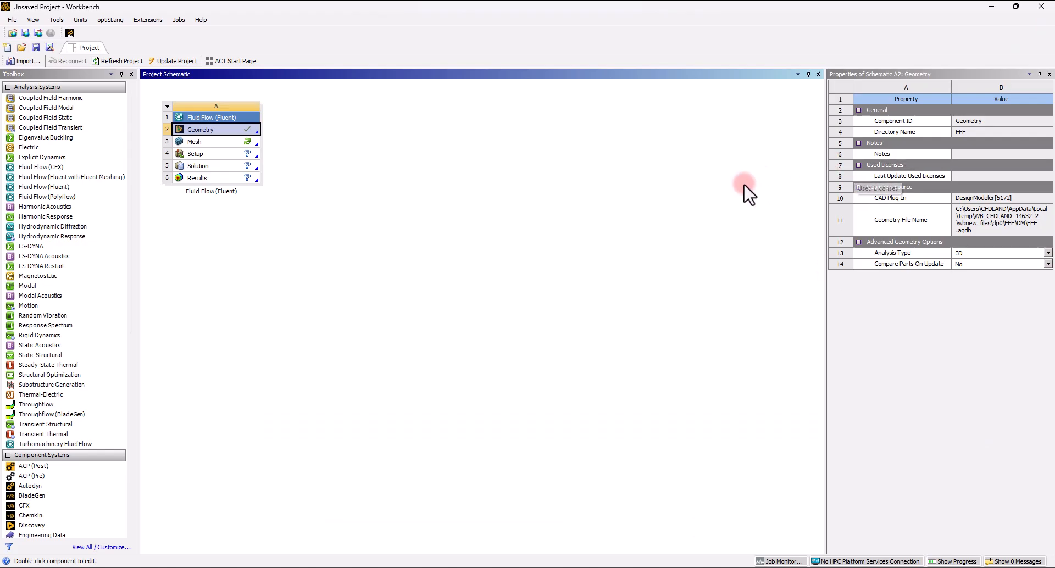
{"action": "double_click", "coordinate": [193, 144]}
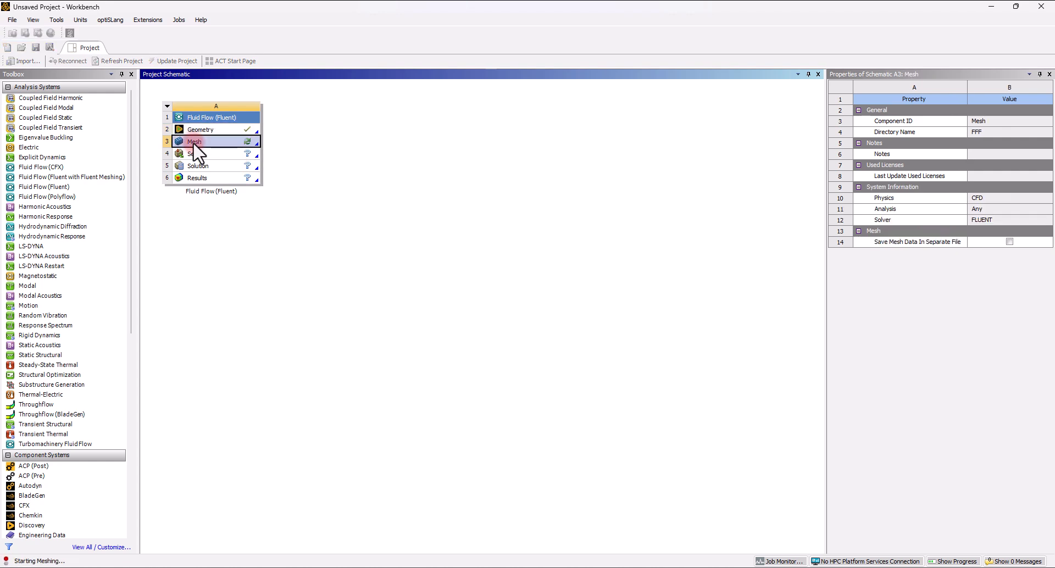
{"action": "left_click", "coordinate": [567, 329]}
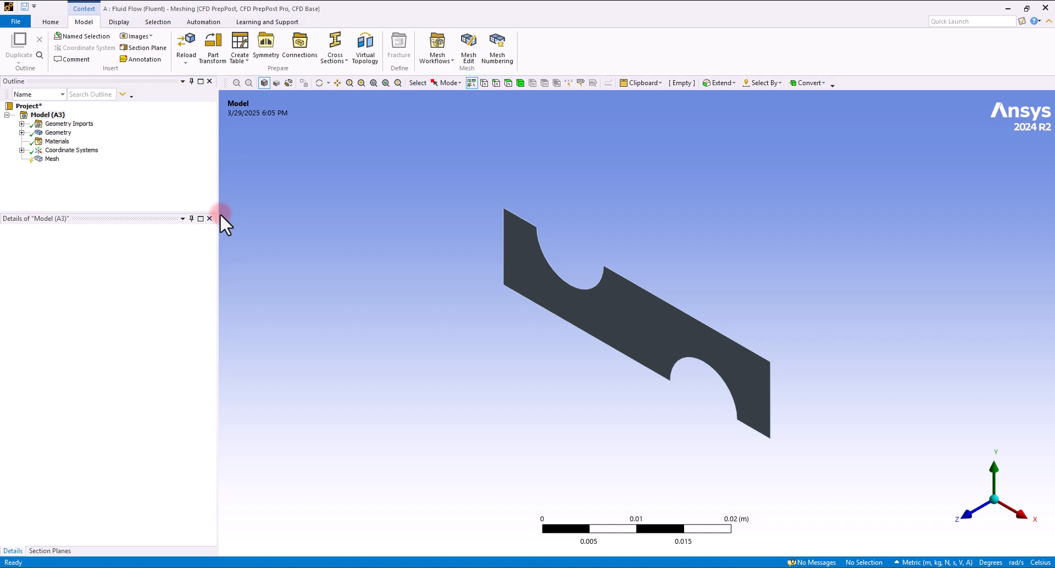
- Insert a face sizing on the channel face with an element size of 0.001 m
{"action": "left_click", "coordinate": [51, 159]}
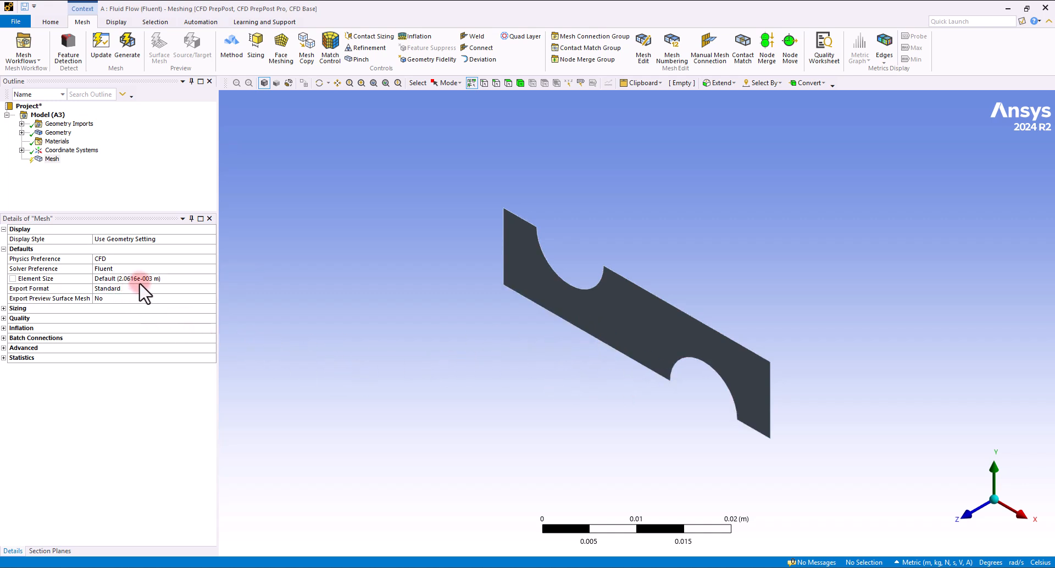
{"action": "left_click", "coordinate": [507, 82]}
{"action": "left_click", "coordinate": [661, 331]}
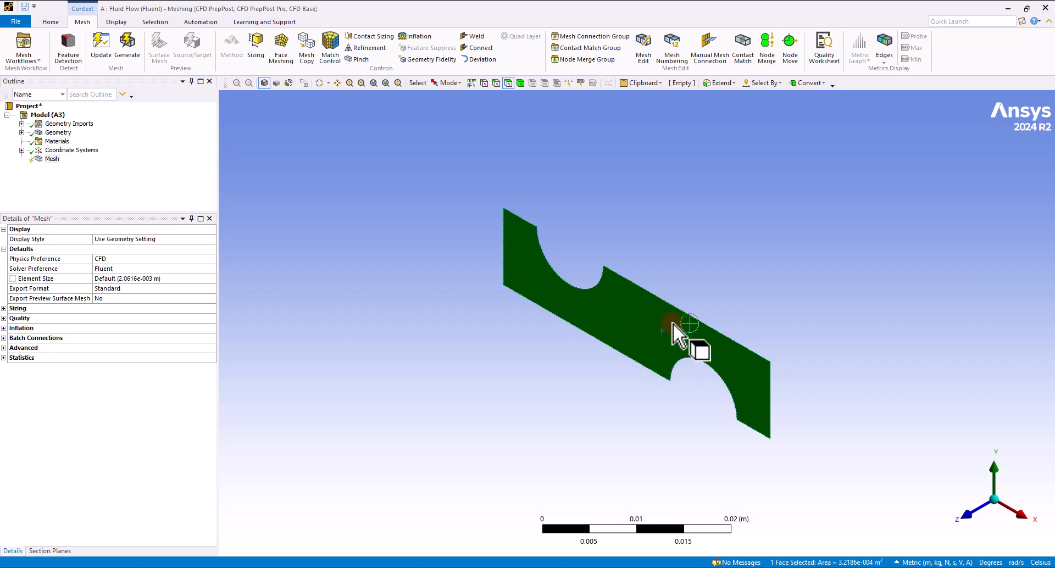
{"action": "right_click", "coordinate": [50, 159]}
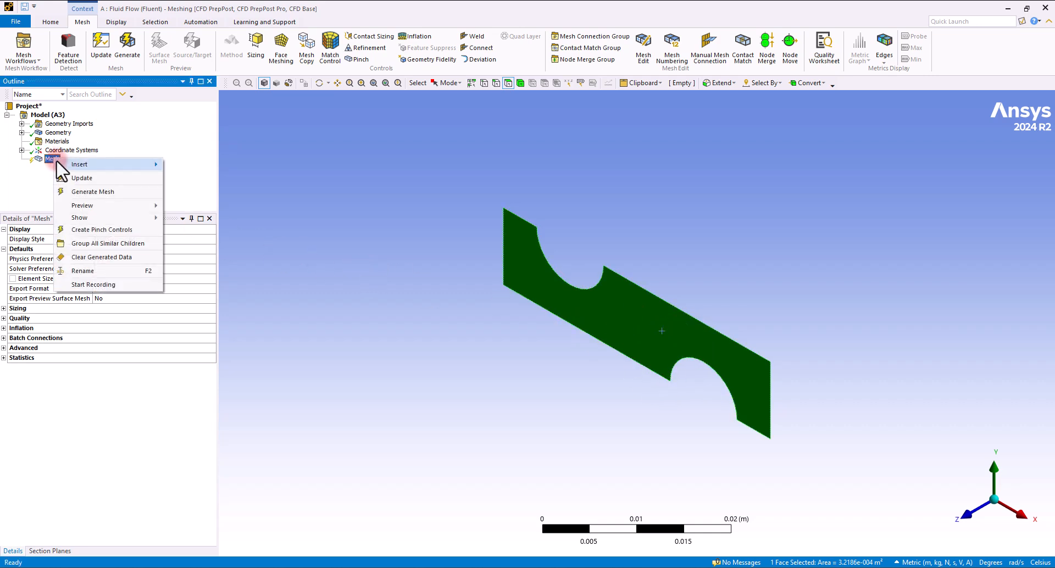
{"action": "mouse_move", "coordinate": [85, 164]}
{"action": "left_click", "coordinate": [201, 180]}
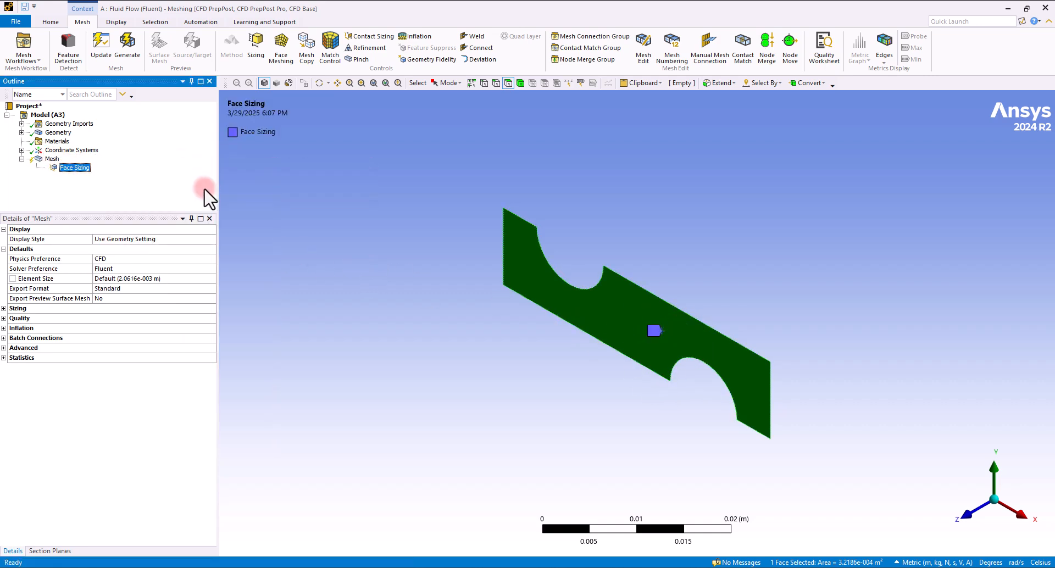
{"action": "left_click", "coordinate": [128, 290]}
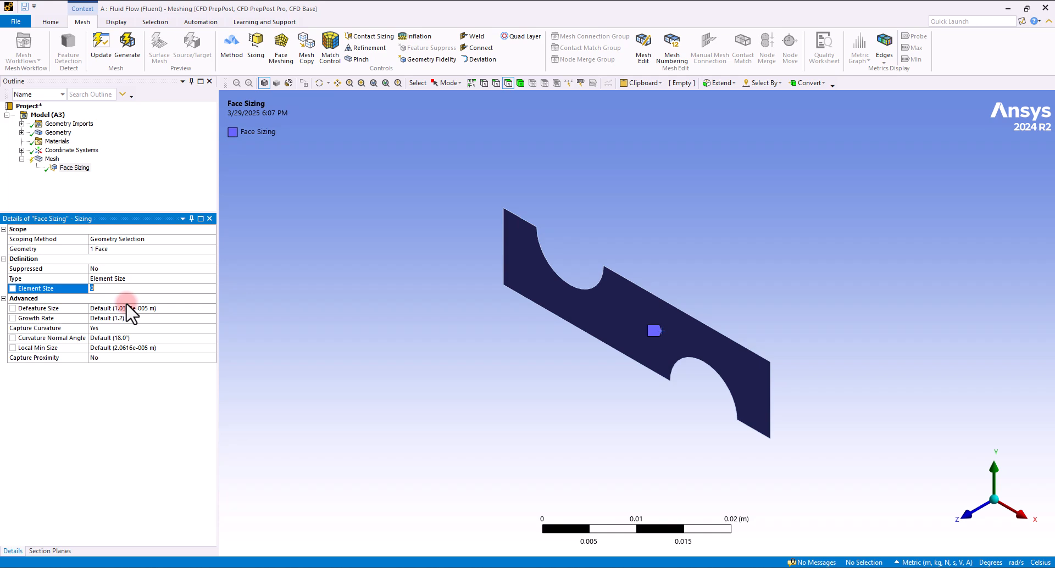
{"action": "type", "text": "0.001"}
{"action": "key", "text": "Return"}
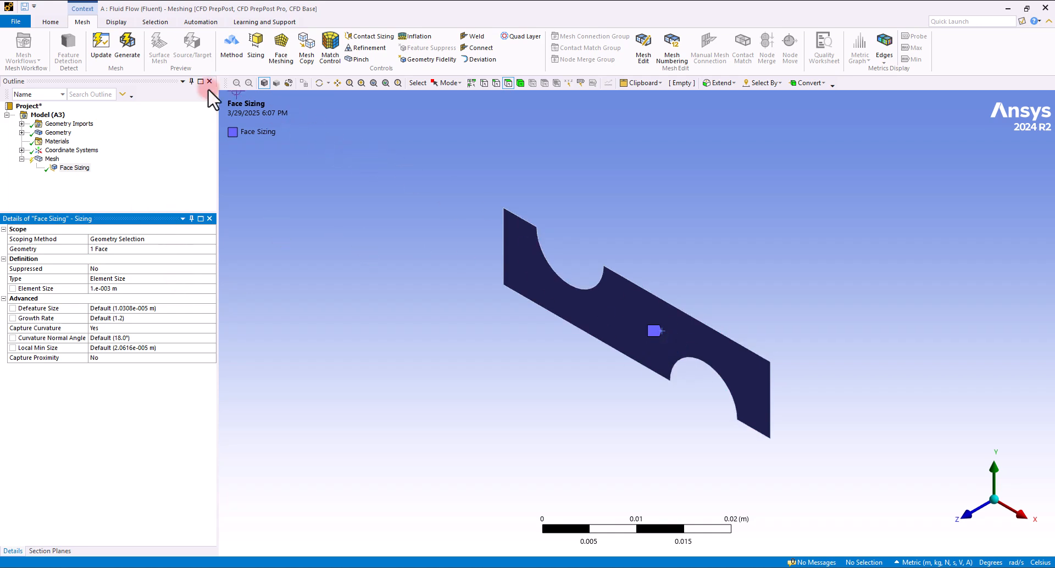
- Generate the mesh and view the model normal to the XY plane
{"action": "left_click", "coordinate": [127, 43]}
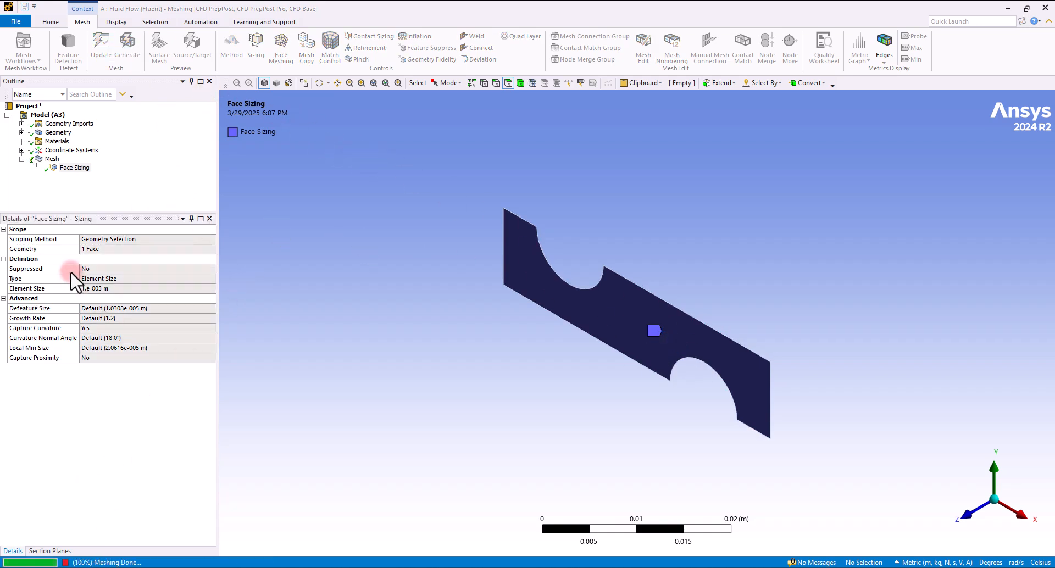
{"action": "left_click", "coordinate": [52, 158]}
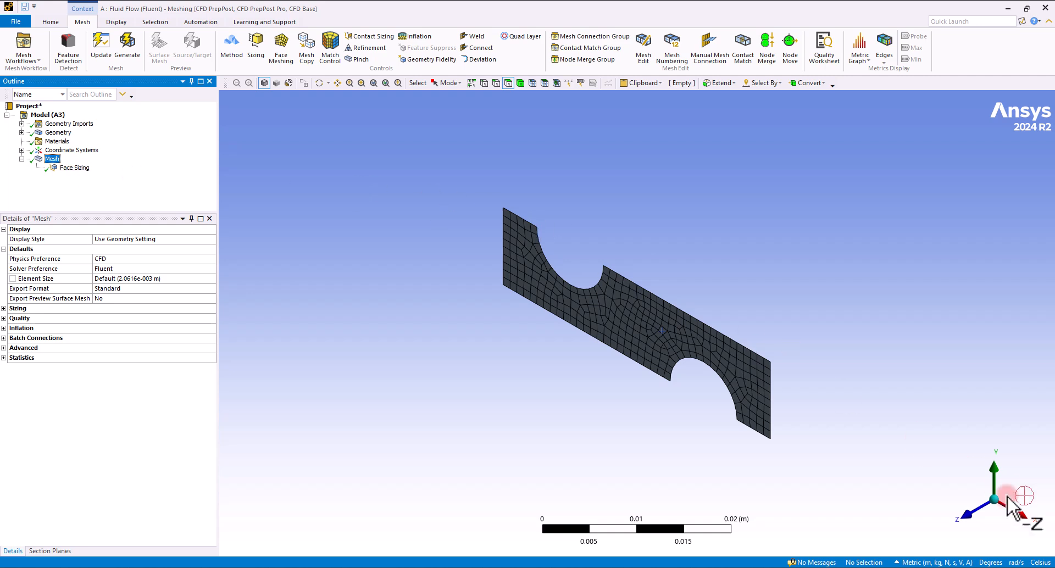
{"action": "left_click", "coordinate": [964, 517]}
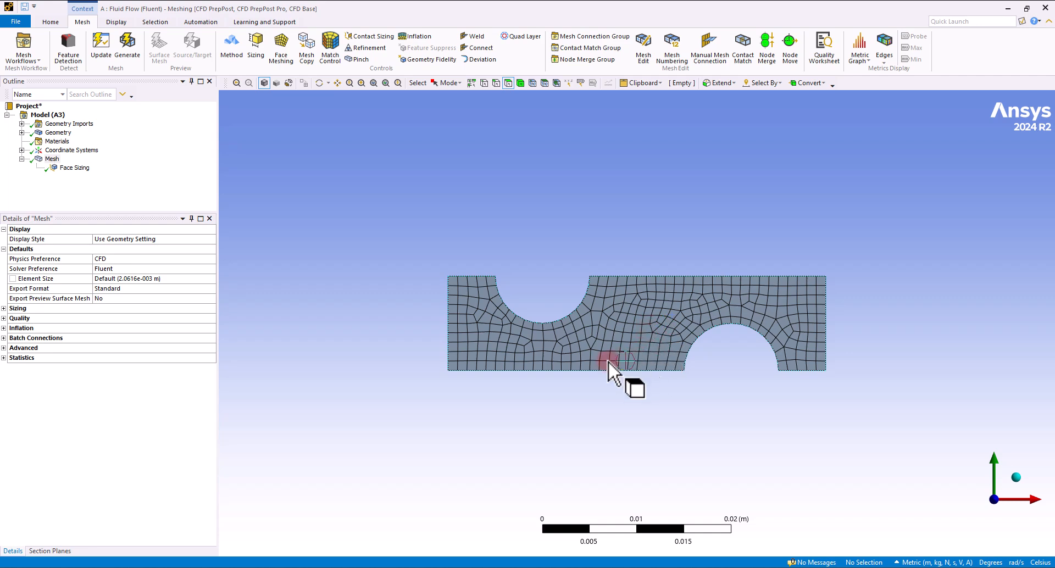
- Insert a mesh method on the channel face and set it to Triangles
{"action": "left_click", "coordinate": [53, 159]}
{"action": "mouse_move", "coordinate": [79, 164]}
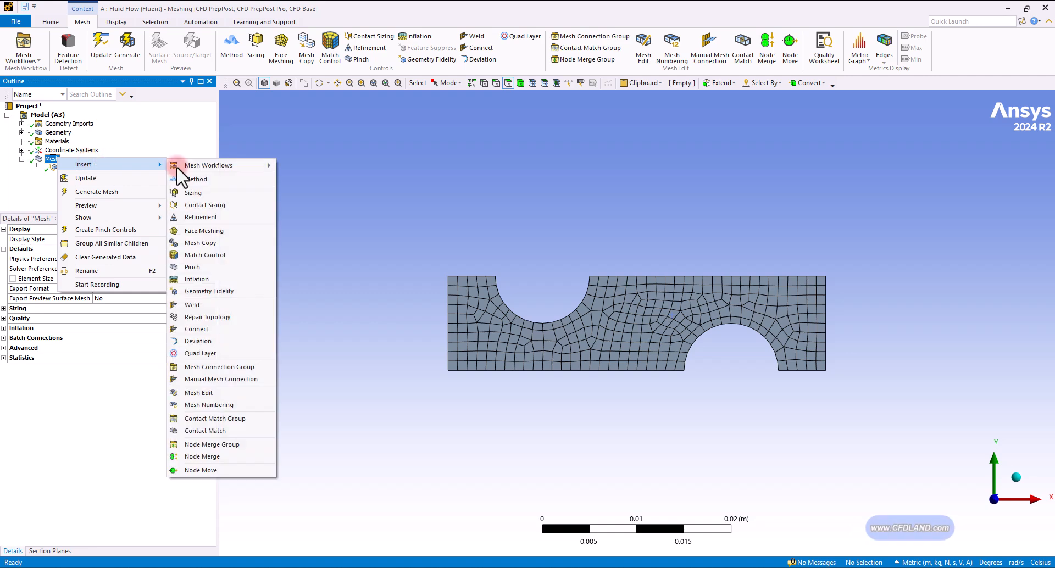
{"action": "left_click", "coordinate": [207, 165]}
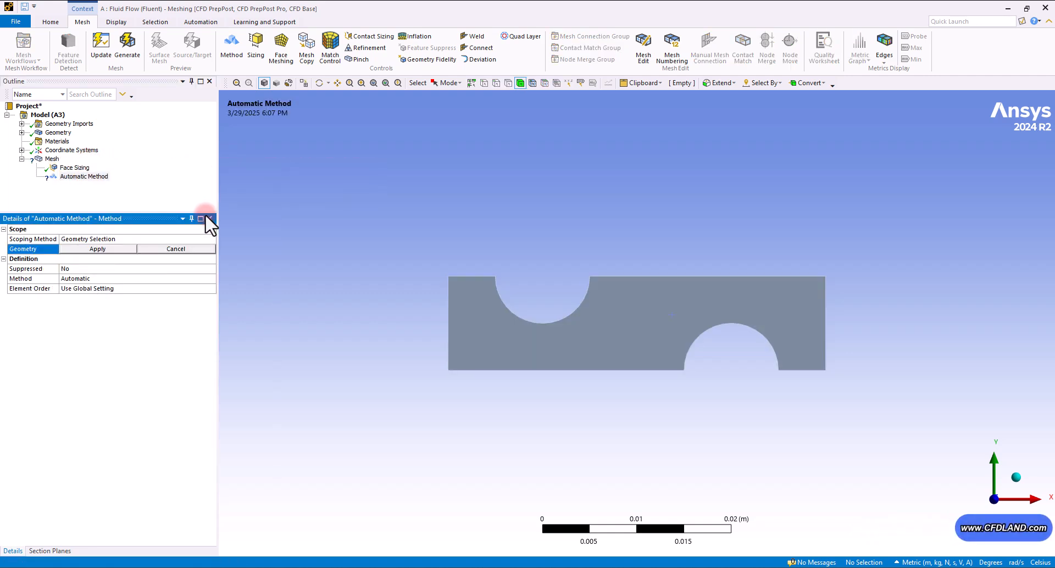
{"action": "left_click", "coordinate": [591, 351]}
{"action": "left_click", "coordinate": [110, 250]}
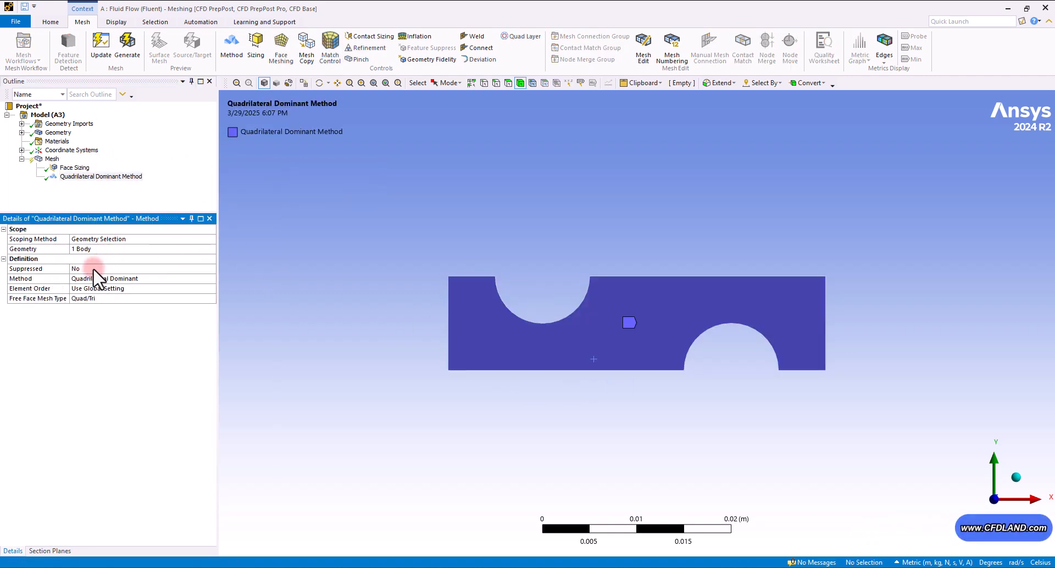
{"action": "left_click", "coordinate": [208, 277]}
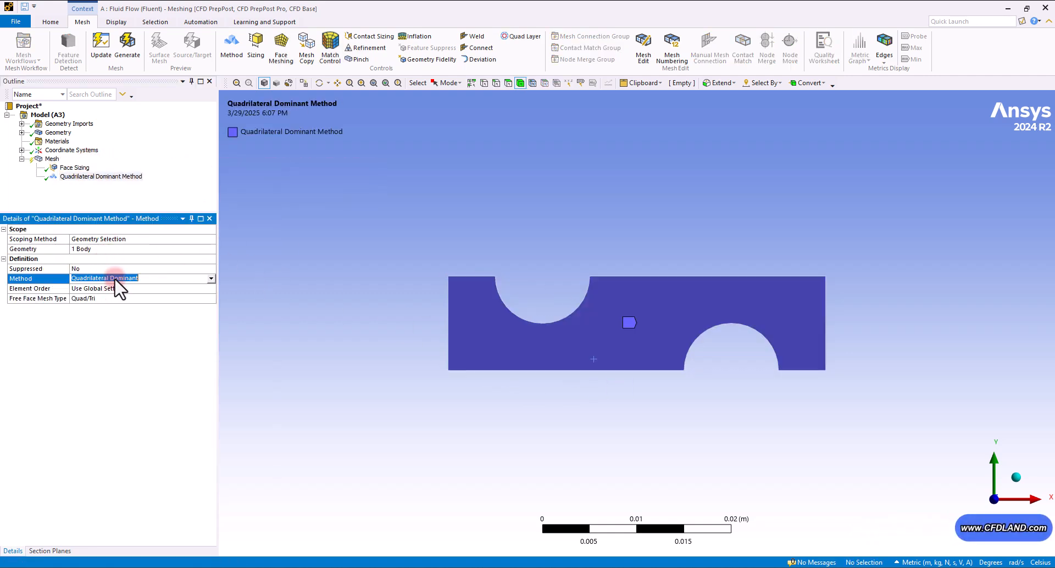
{"action": "left_click", "coordinate": [212, 279]}
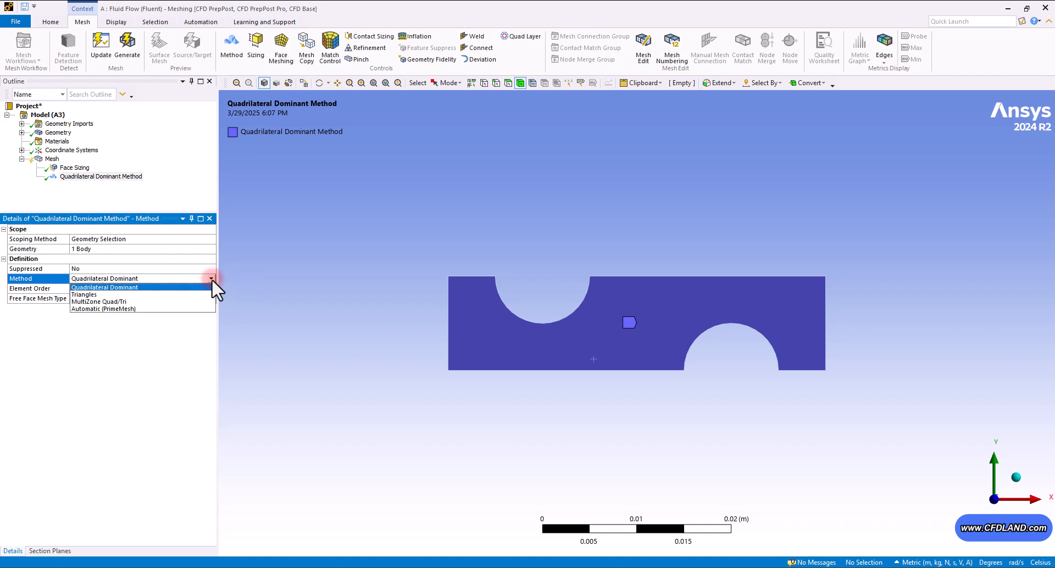
{"action": "left_click", "coordinate": [103, 295]}
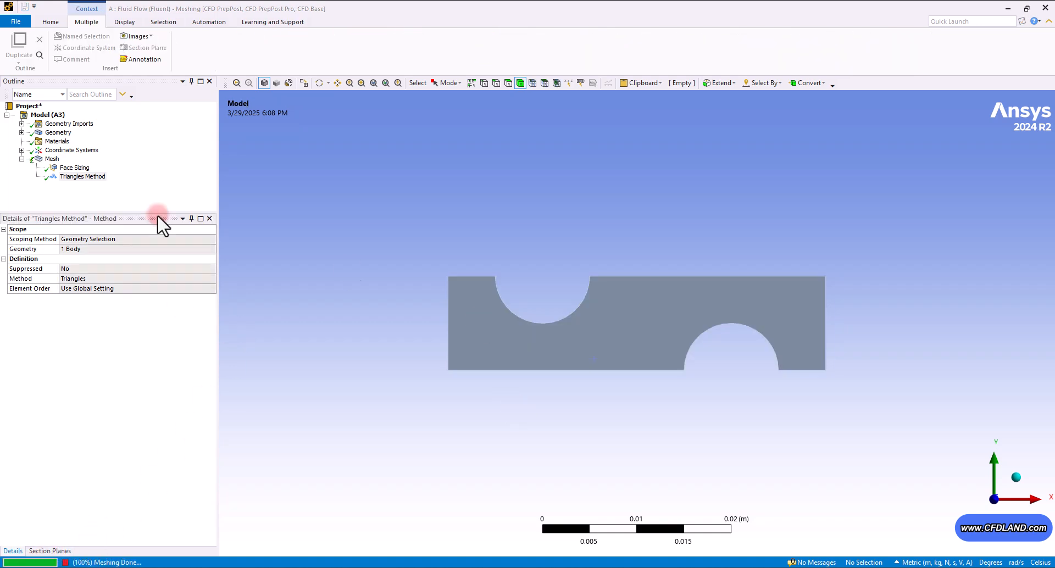
- Refine the face sizing element size to 0.0001 m and update the mesh
{"action": "left_click", "coordinate": [71, 177]}
{"action": "left_click", "coordinate": [50, 160]}
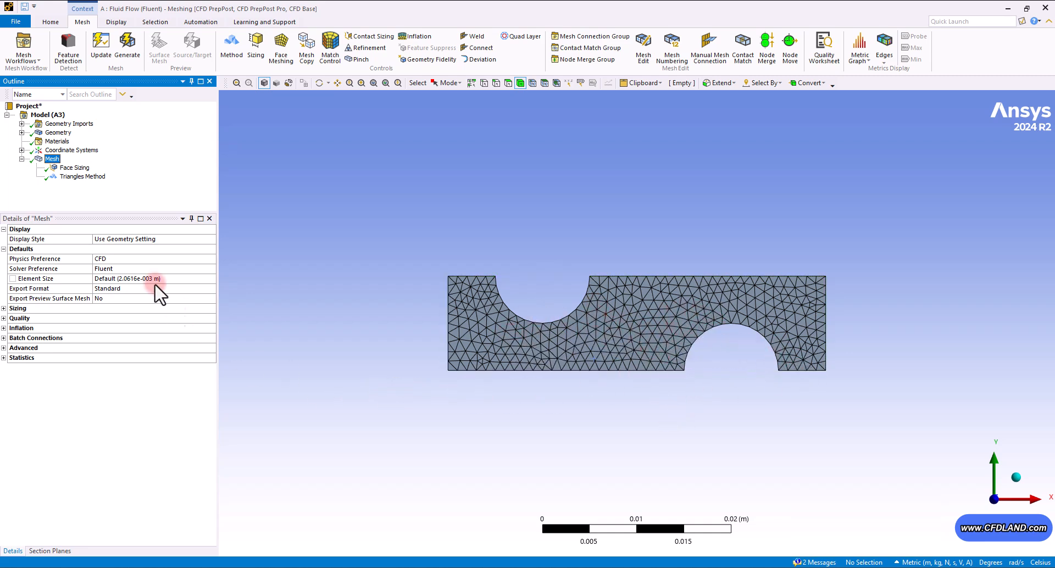
{"action": "left_click", "coordinate": [75, 168]}
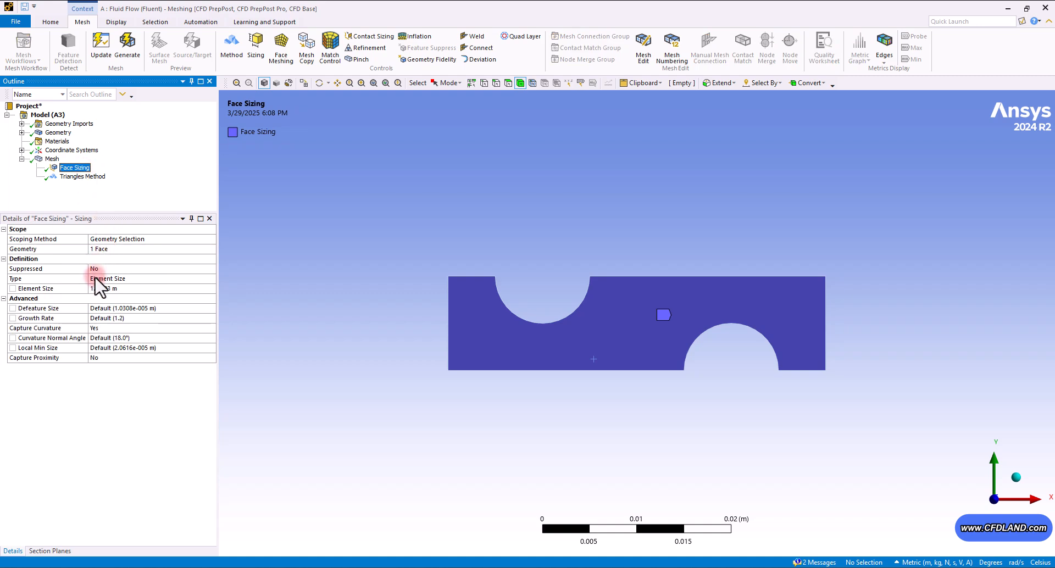
{"action": "left_click", "coordinate": [113, 289]}
{"action": "left_click", "coordinate": [96, 289]}
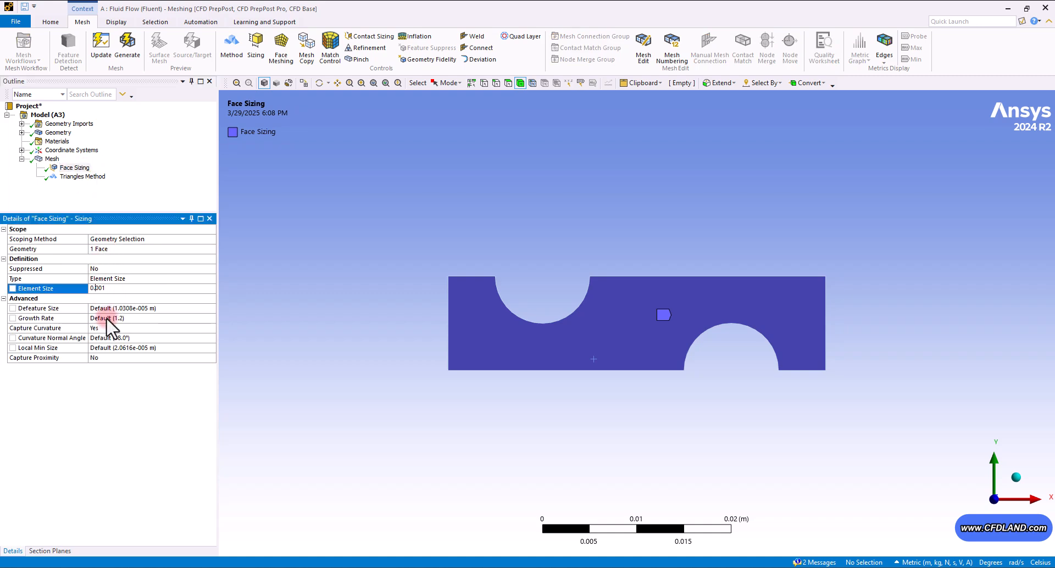
{"action": "type", "text": "0"}
{"action": "key", "text": "Return"}
{"action": "left_click", "coordinate": [101, 47]}
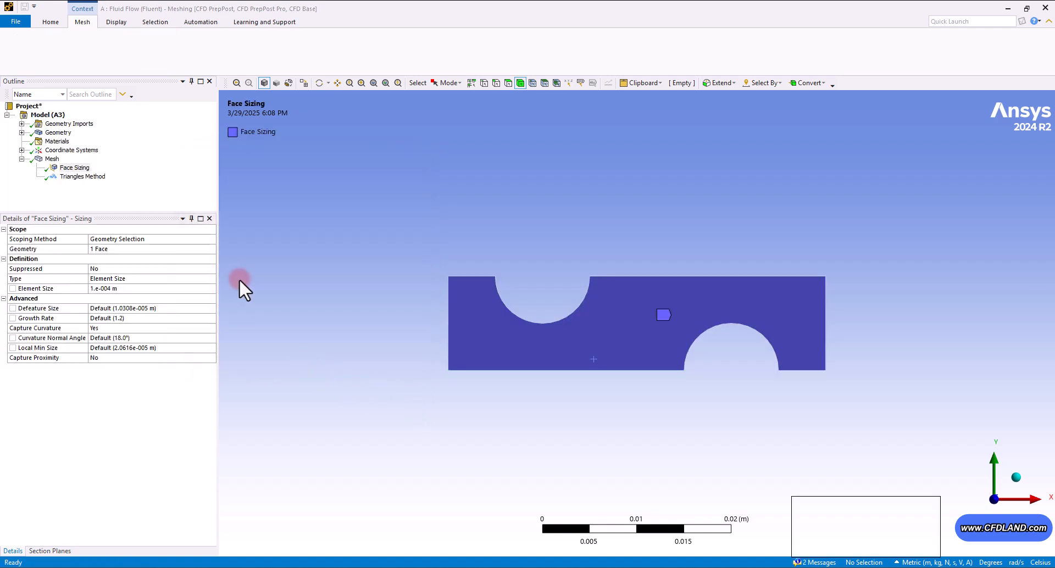
{"action": "left_click", "coordinate": [51, 159]}
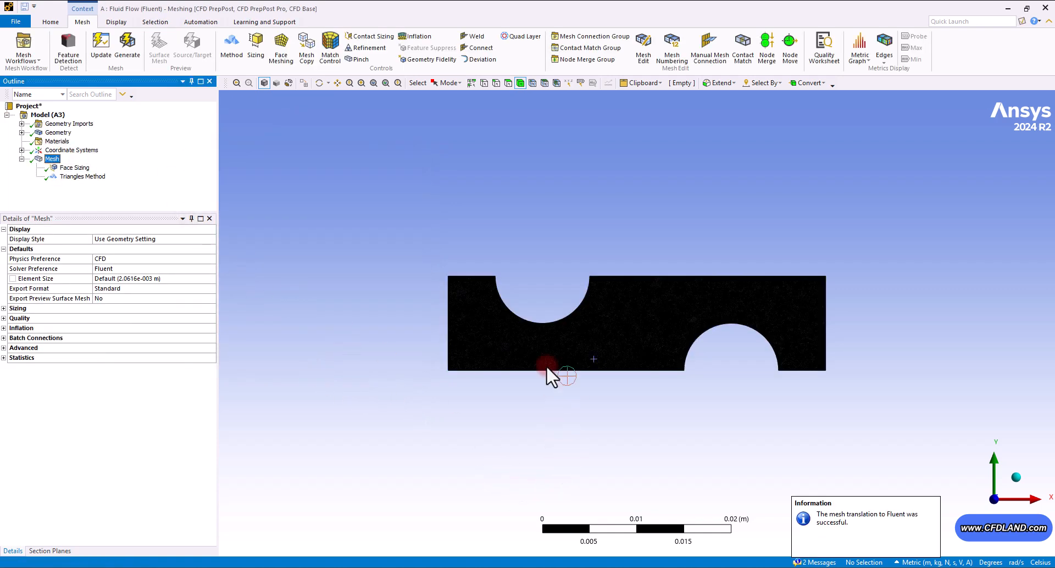
- Insert an inflation on the channel face using both semicircular notch edges as the boundary
{"action": "right_click_drag", "start_coordinate": [542, 312], "coordinate": [574, 341]}
{"action": "scroll", "coordinate": [613, 266], "scroll_direction": "down", "scroll_amount": 1}
{"action": "scroll", "coordinate": [613, 266], "scroll_direction": "down", "scroll_amount": 5}
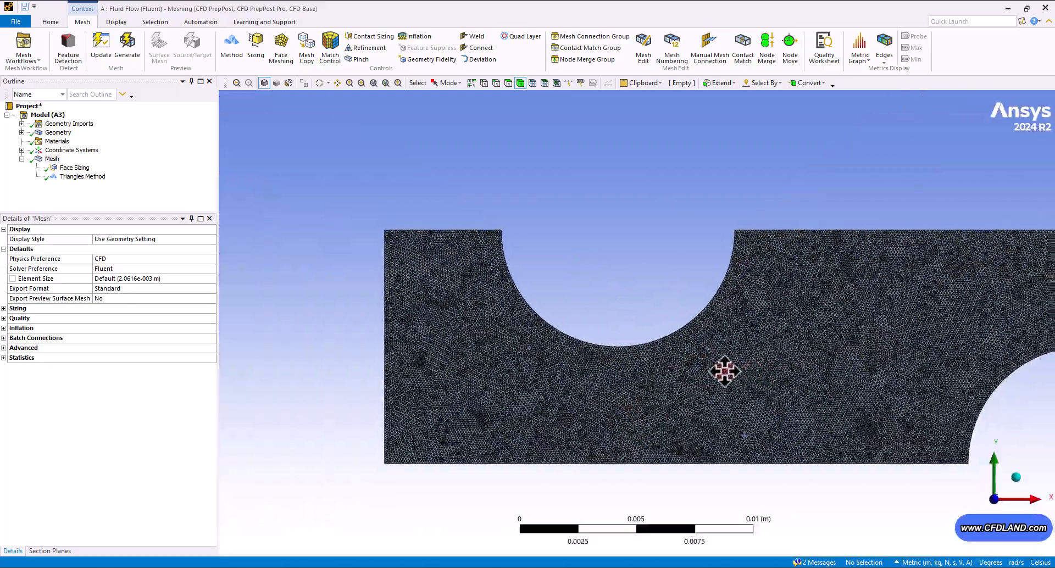
{"action": "middle_click_drag", "start_coordinate": [681, 370], "coordinate": [596, 372], "text": "ctrl"}
{"action": "scroll", "coordinate": [556, 380], "scroll_direction": "down", "scroll_amount": 1}
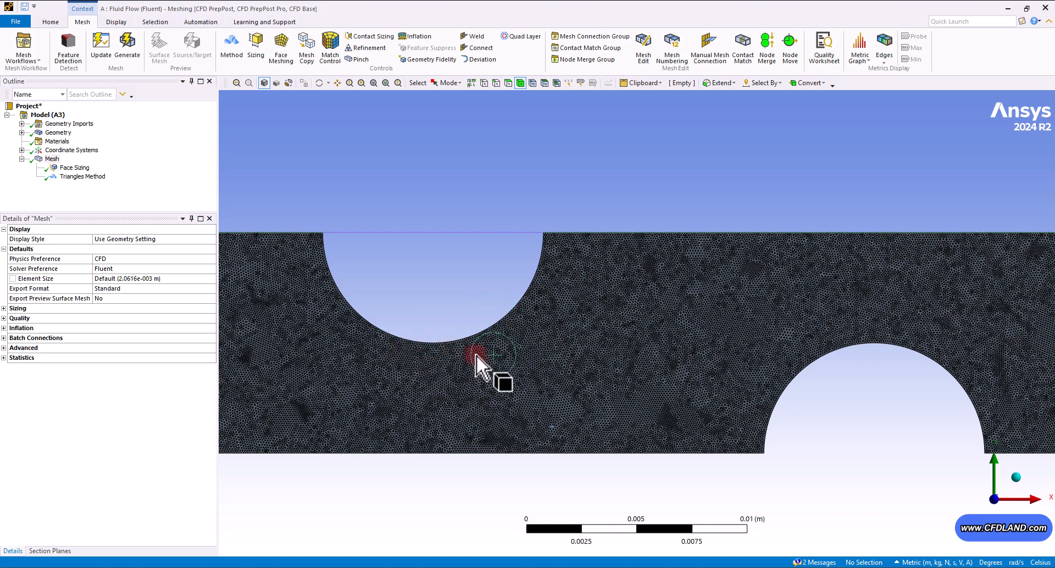
{"action": "mouse_move", "coordinate": [637, 368]}
{"action": "middle_mouse_down", "text": "ctrl"}
{"action": "mouse_move", "coordinate": [632, 360]}
{"action": "mouse_move", "coordinate": [624, 380]}
{"action": "middle_mouse_up", "text": "ctrl"}
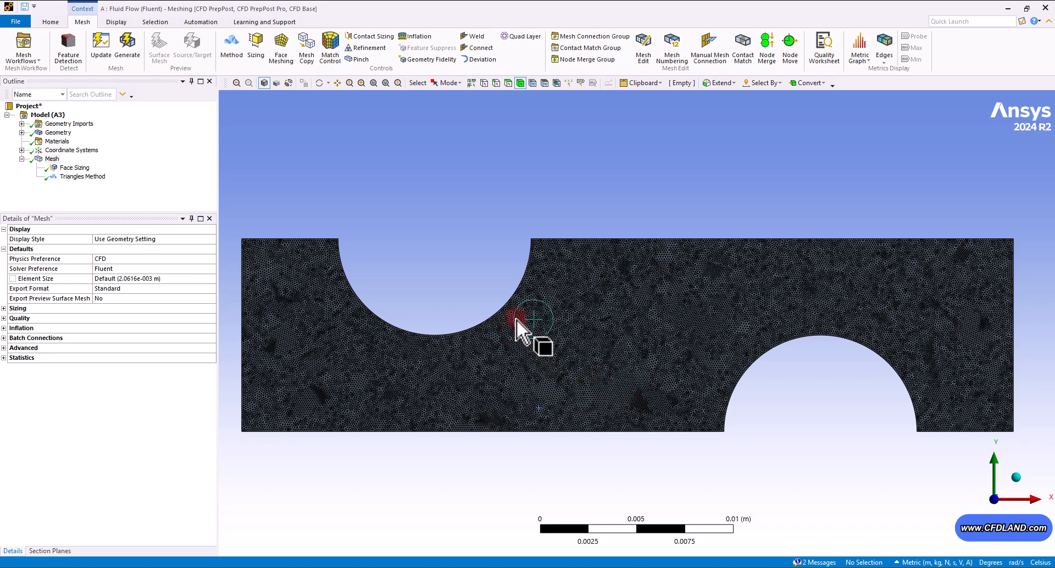
{"action": "right_click", "coordinate": [49, 161]}
{"action": "mouse_move", "coordinate": [82, 167]}
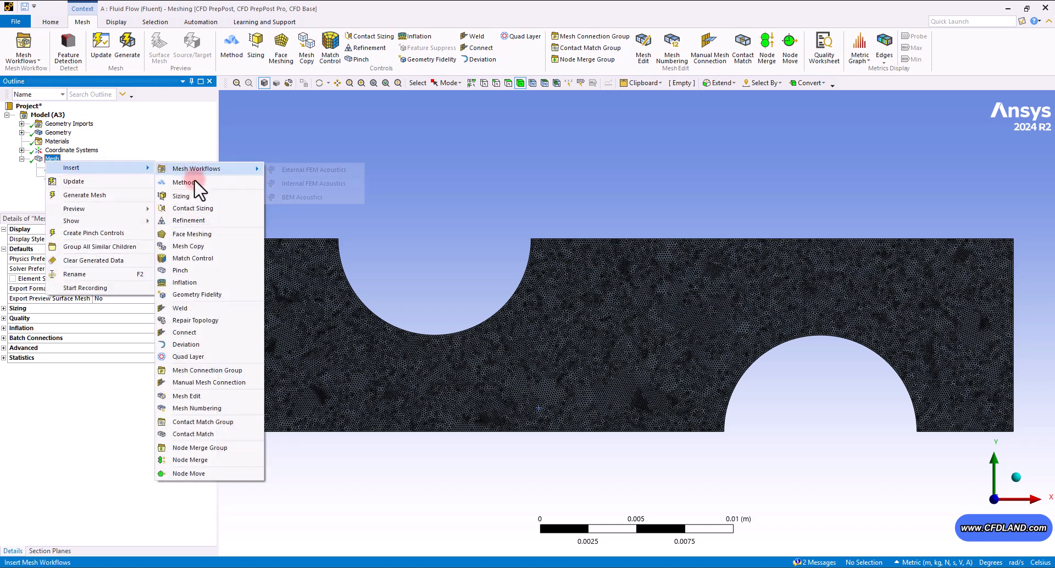
{"action": "left_click", "coordinate": [175, 282]}
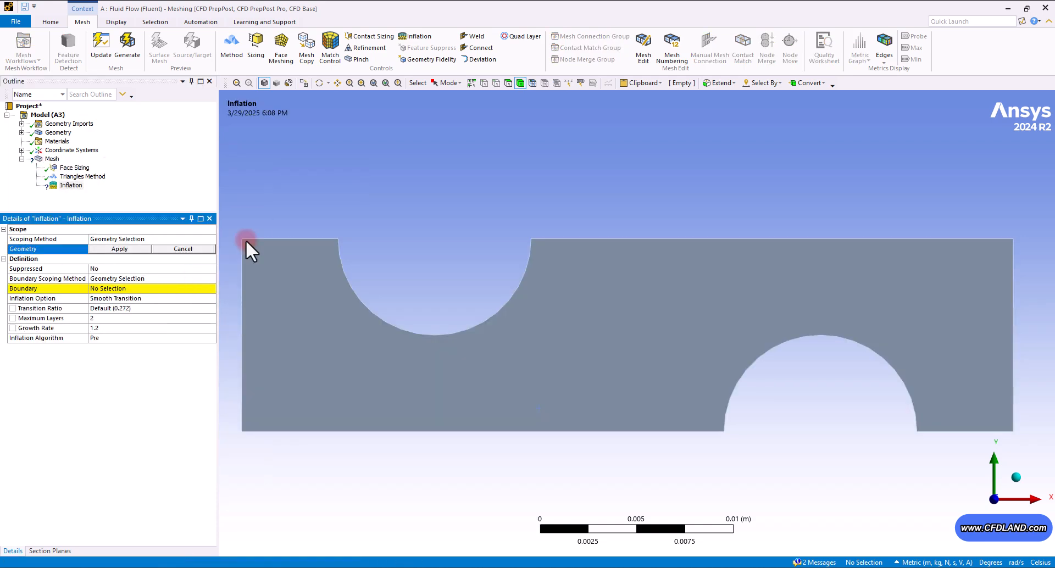
{"action": "left_click", "coordinate": [508, 80]}
{"action": "left_click", "coordinate": [607, 283]}
{"action": "left_click", "coordinate": [110, 249]}
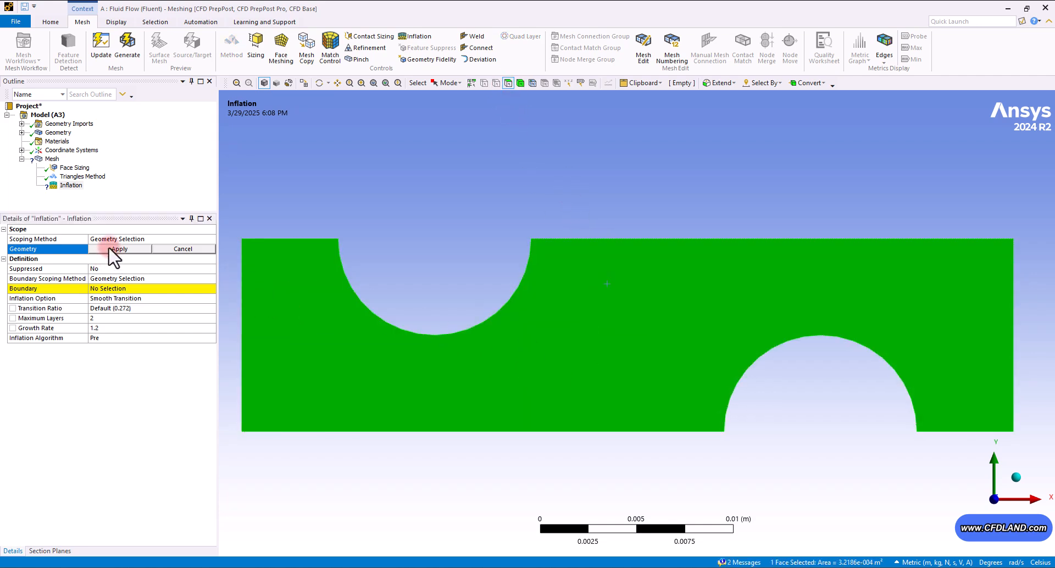
{"action": "left_click", "coordinate": [108, 289]}
{"action": "left_click", "coordinate": [524, 160]}
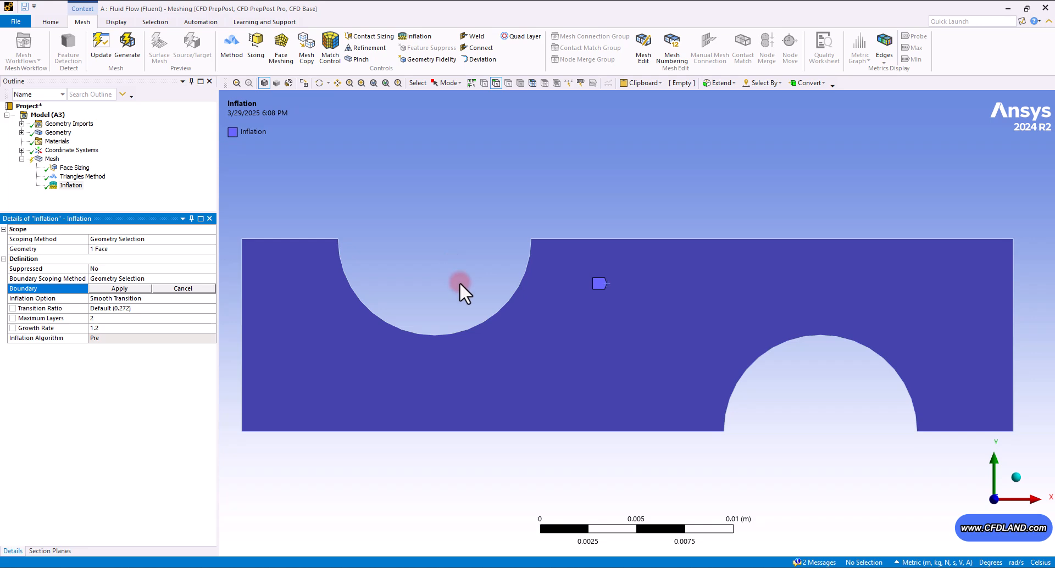
{"action": "left_click", "coordinate": [483, 323]}
{"action": "left_click", "coordinate": [803, 362], "text": "ctrl"}
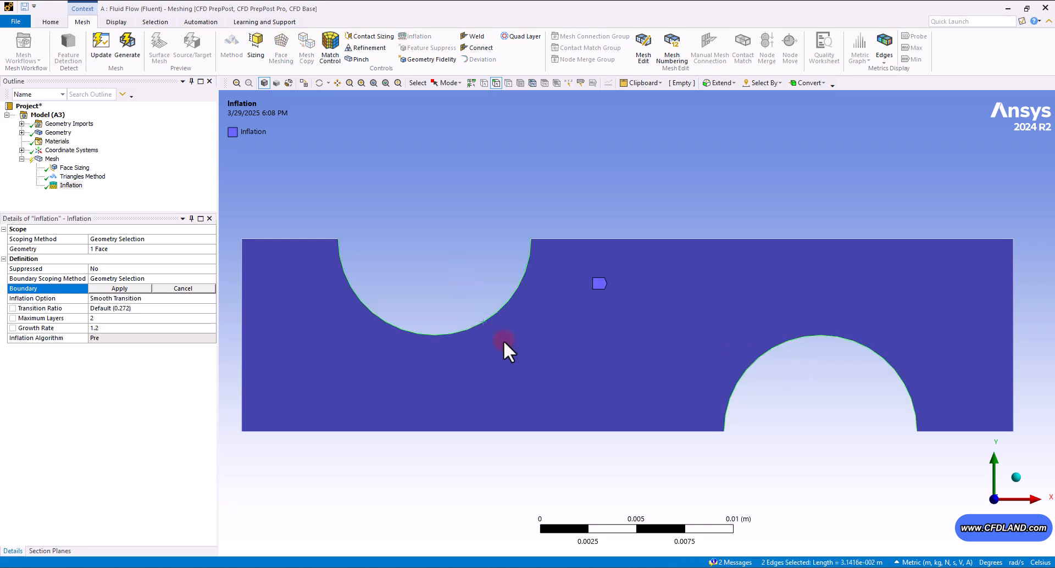
{"action": "left_click", "coordinate": [114, 288]}
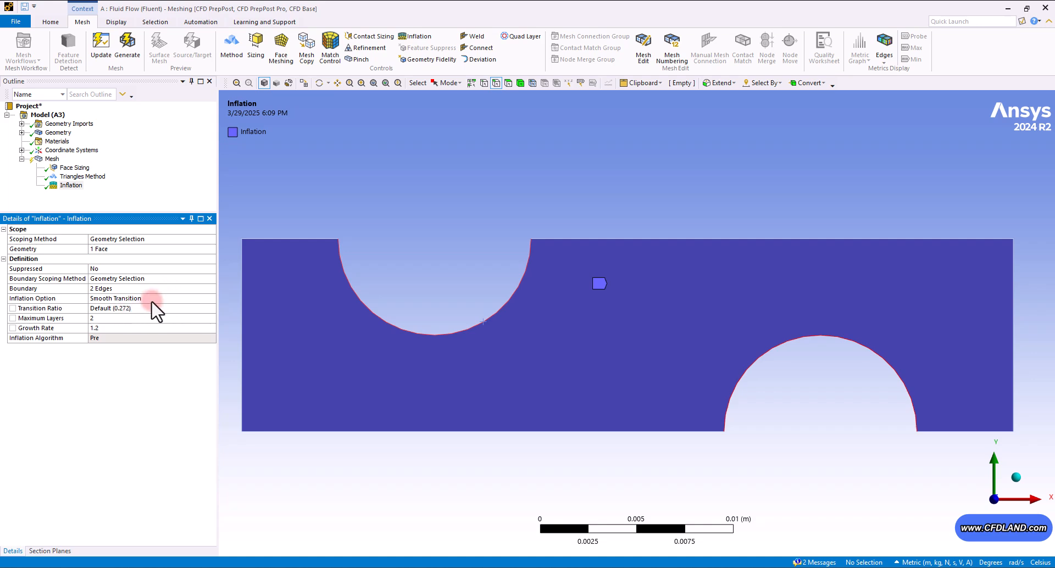
- Set the inflation to 7 maximum layers with a growth rate of 1.1 and update the mesh
{"action": "left_click", "coordinate": [108, 319]}
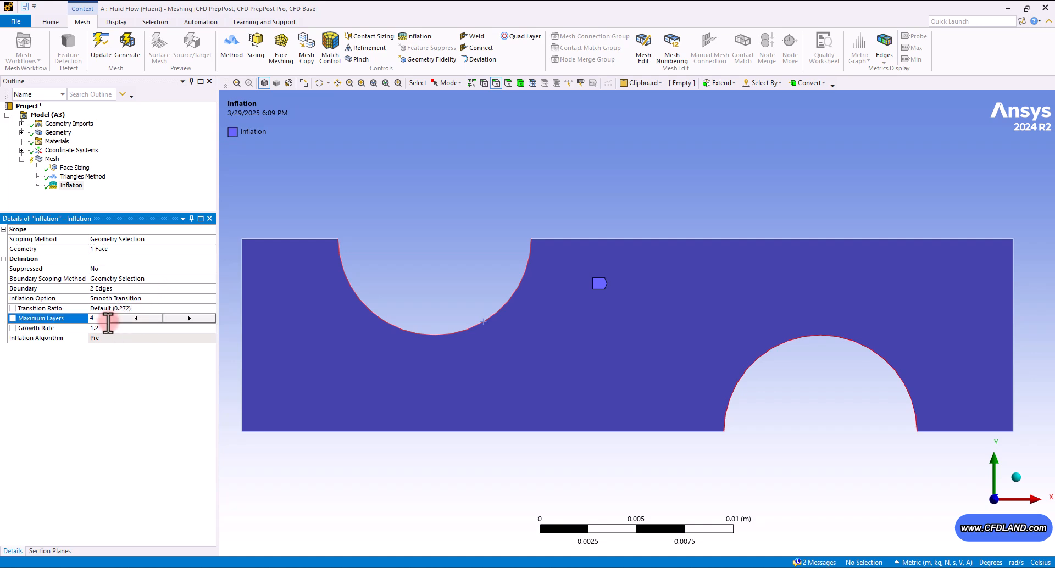
{"action": "type", "text": "7"}
{"action": "key", "text": "Return"}
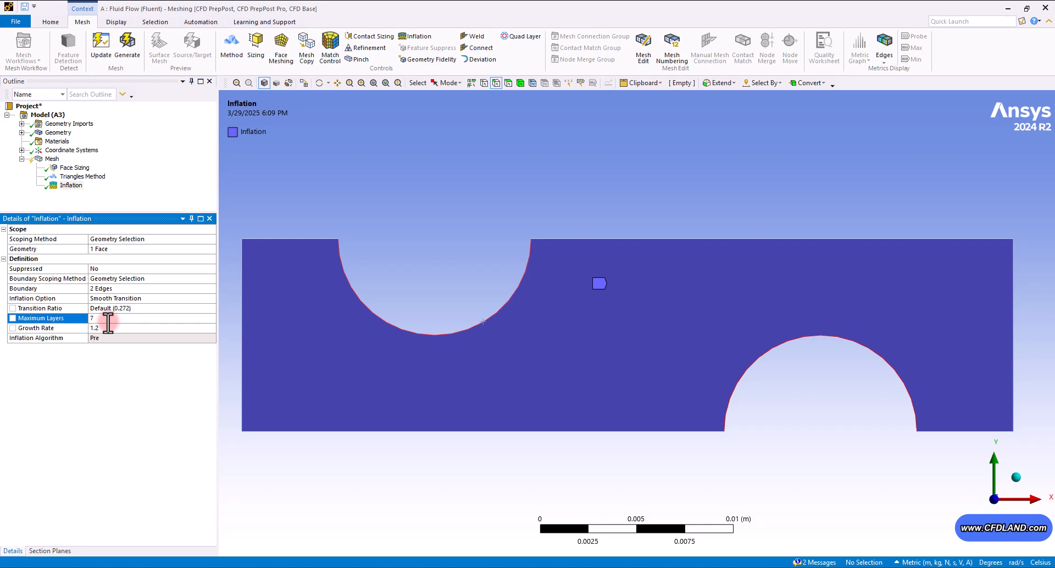
{"action": "left_click", "coordinate": [109, 328]}
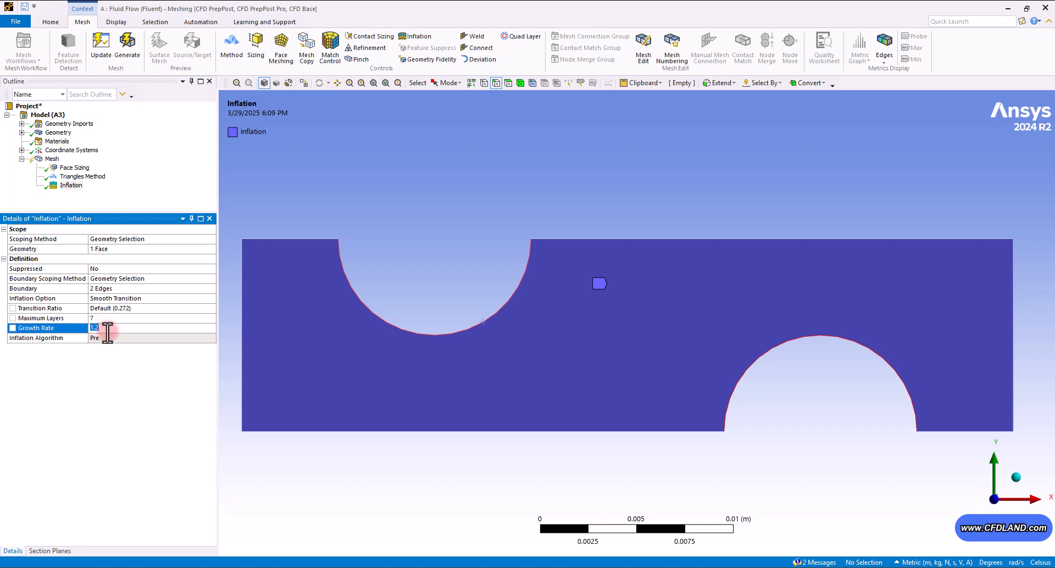
{"action": "left_click", "coordinate": [103, 41]}
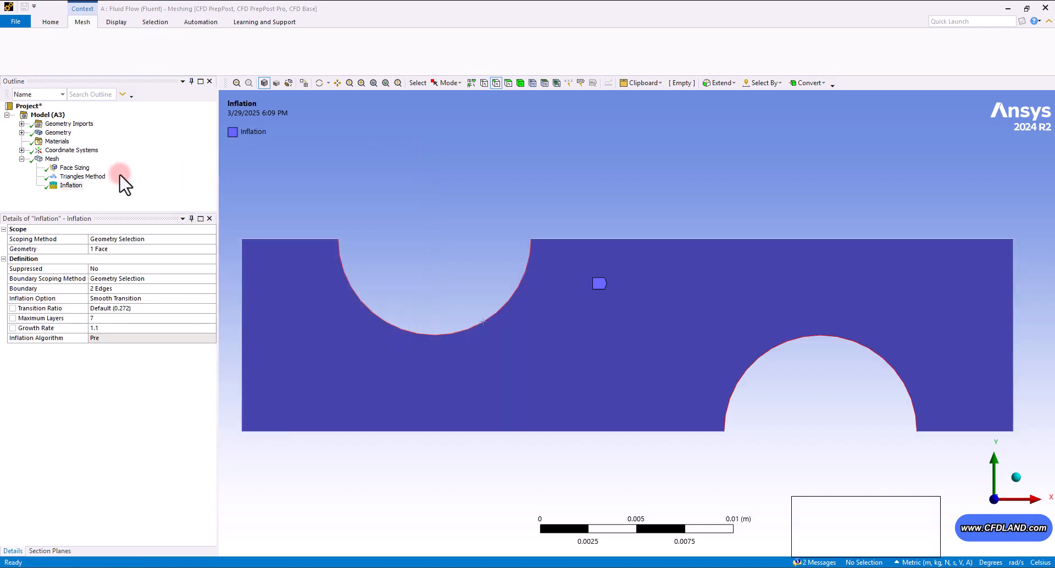
- Zoom in to inspect the inflation layers along the notch edge
{"action": "left_click", "coordinate": [51, 160]}
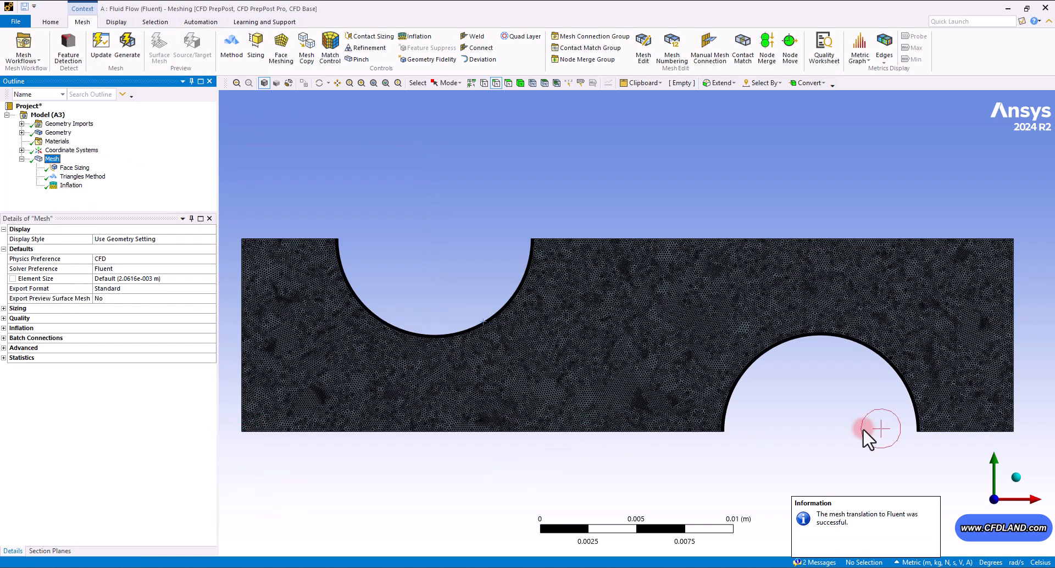
{"action": "right_click_drag", "start_coordinate": [467, 294], "coordinate": [506, 335]}
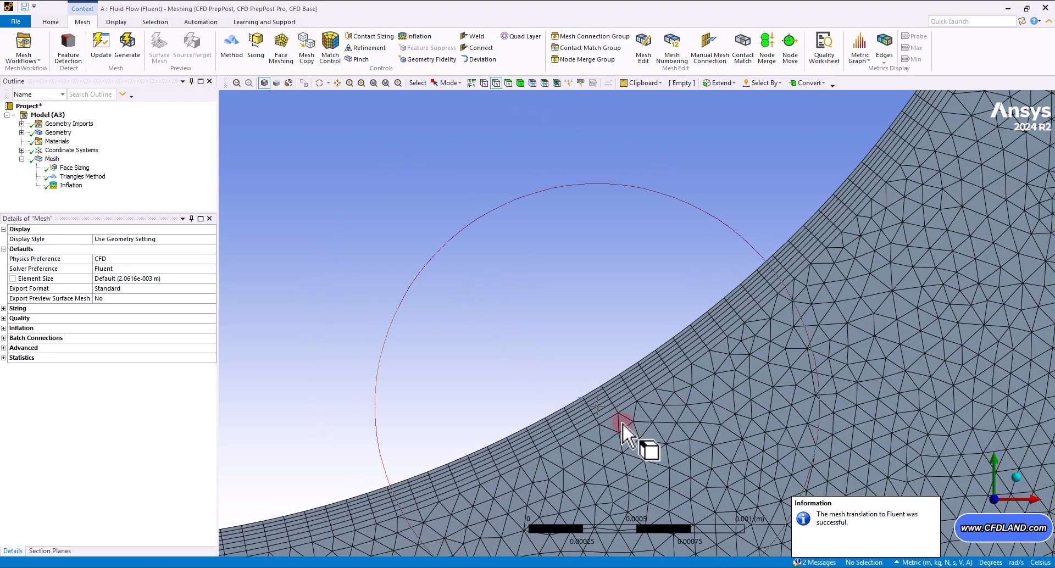
{"action": "middle_click_drag", "start_coordinate": [613, 416], "coordinate": [598, 327], "text": "ctrl"}
{"action": "middle_click_drag", "start_coordinate": [596, 323], "coordinate": [613, 241], "text": "shift"}
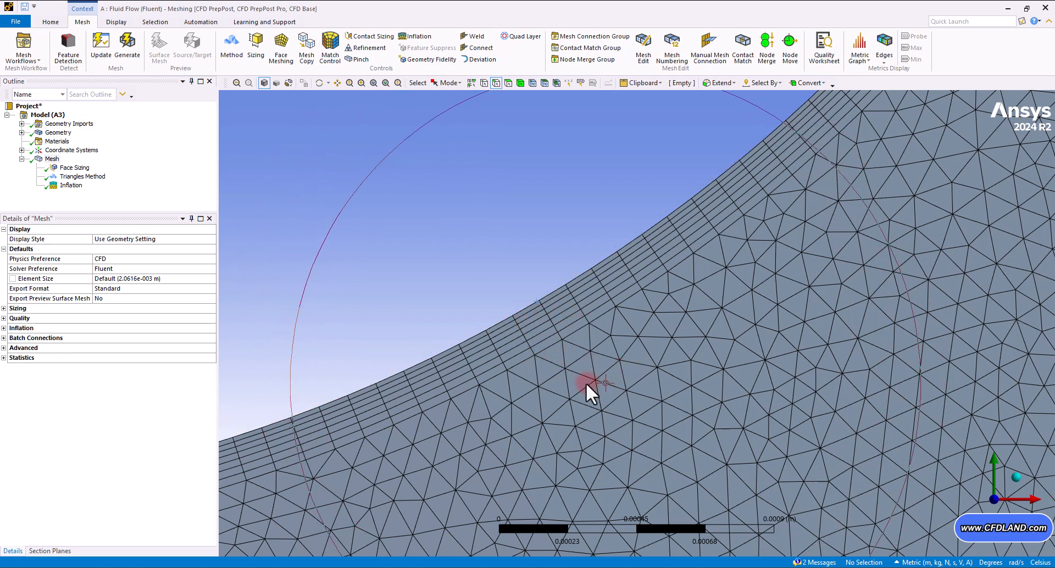
{"action": "middle_click_drag", "start_coordinate": [645, 285], "coordinate": [639, 411], "text": "shift"}
{"action": "mouse_move", "coordinate": [666, 301]}
{"action": "middle_mouse_down", "text": "shift"}
{"action": "mouse_move", "coordinate": [653, 412]}
{"action": "mouse_move", "coordinate": [663, 406]}
{"action": "middle_mouse_up", "text": "shift"}
{"action": "middle_click_drag", "start_coordinate": [677, 320], "coordinate": [658, 420], "text": "shift"}
{"action": "middle_click_drag", "start_coordinate": [741, 340], "coordinate": [656, 325], "text": "ctrl"}
{"action": "middle_click_drag", "start_coordinate": [687, 313], "coordinate": [673, 405], "text": "shift"}
{"action": "middle_click_drag", "start_coordinate": [781, 367], "coordinate": [624, 390], "text": "ctrl"}
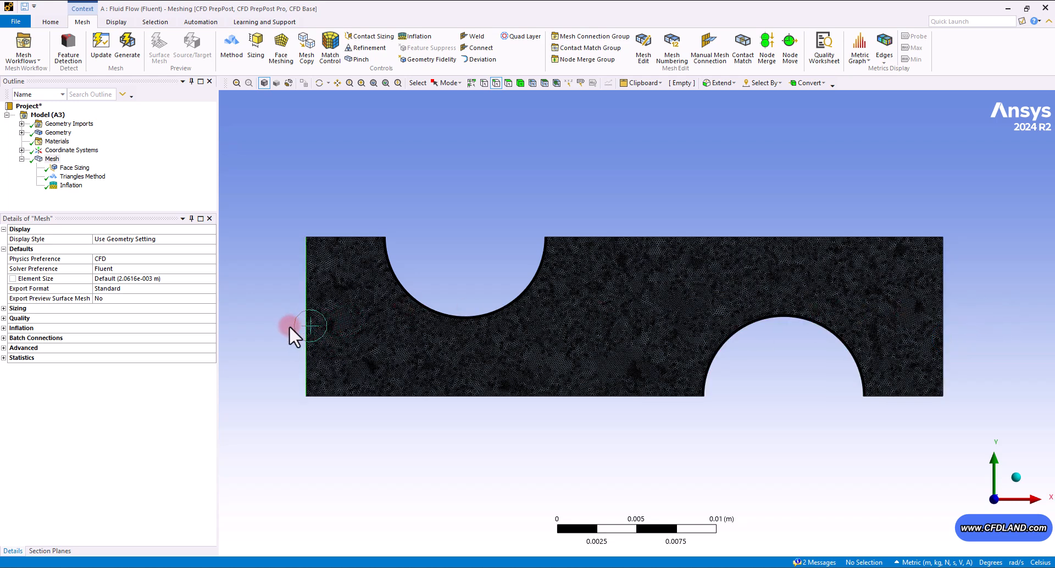
- Create a named selection called inlet for the channel's left edge
{"action": "left_click", "coordinate": [290, 326]}
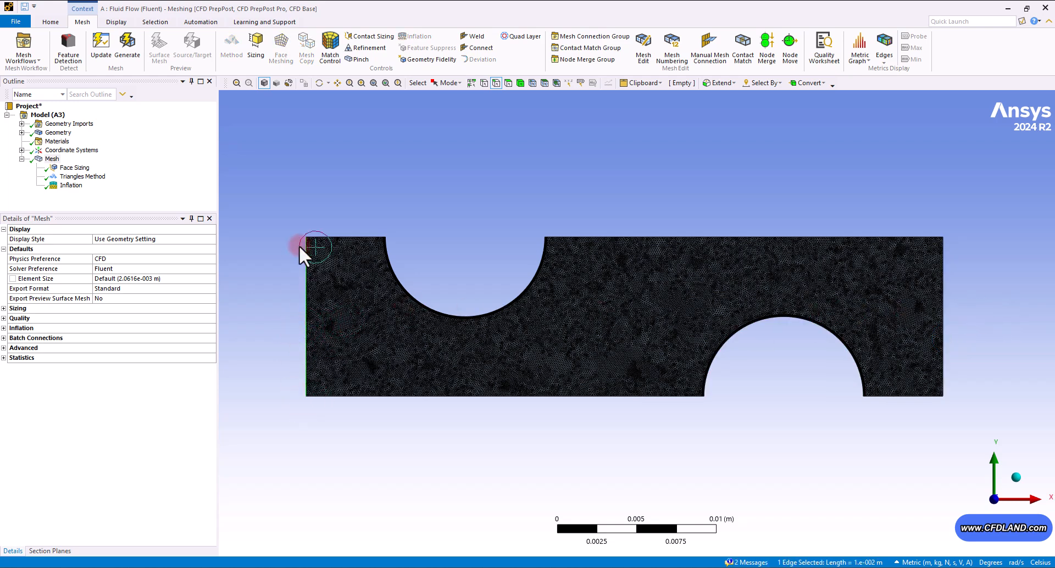
{"action": "right_click", "coordinate": [306, 170]}
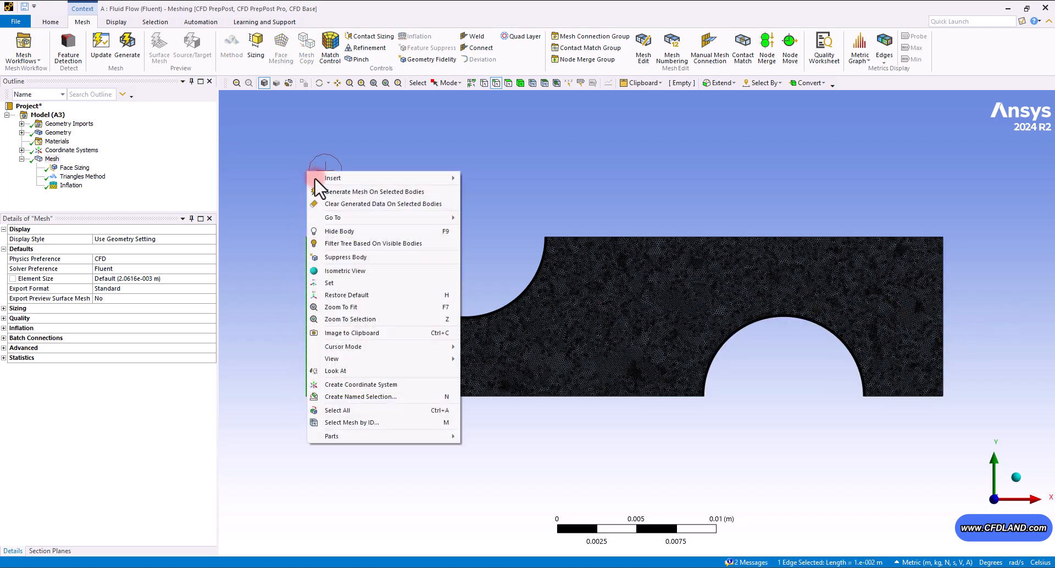
{"action": "left_click", "coordinate": [408, 397]}
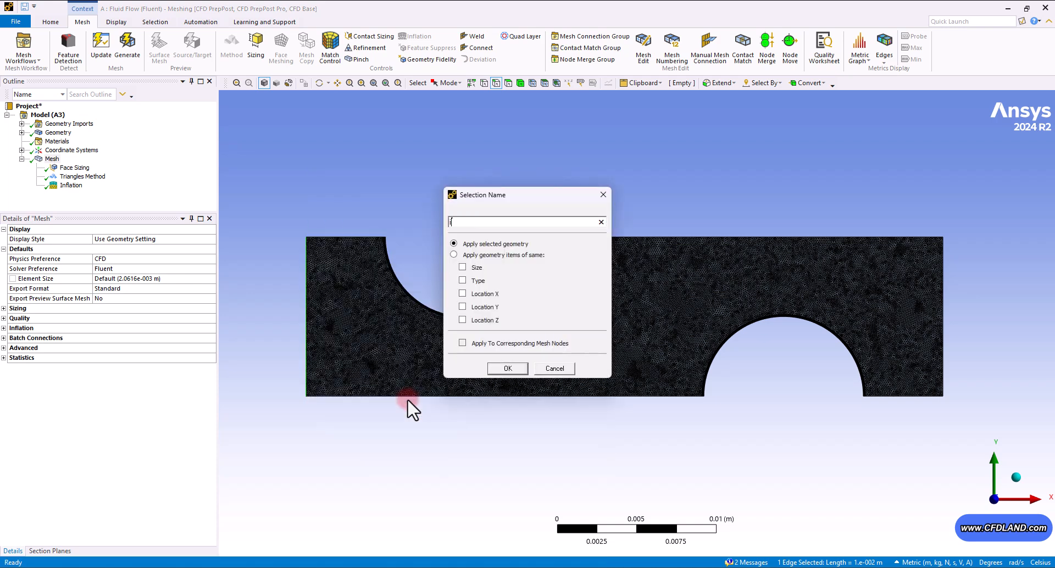
{"action": "type", "text": "inlet"}
{"action": "key", "text": "Return"}
- Create a named selection called outlet for the channel's right edge and expand the named selections
{"action": "left_click", "coordinate": [855, 284]}
{"action": "left_click", "coordinate": [943, 297]}
{"action": "right_click", "coordinate": [890, 186]}
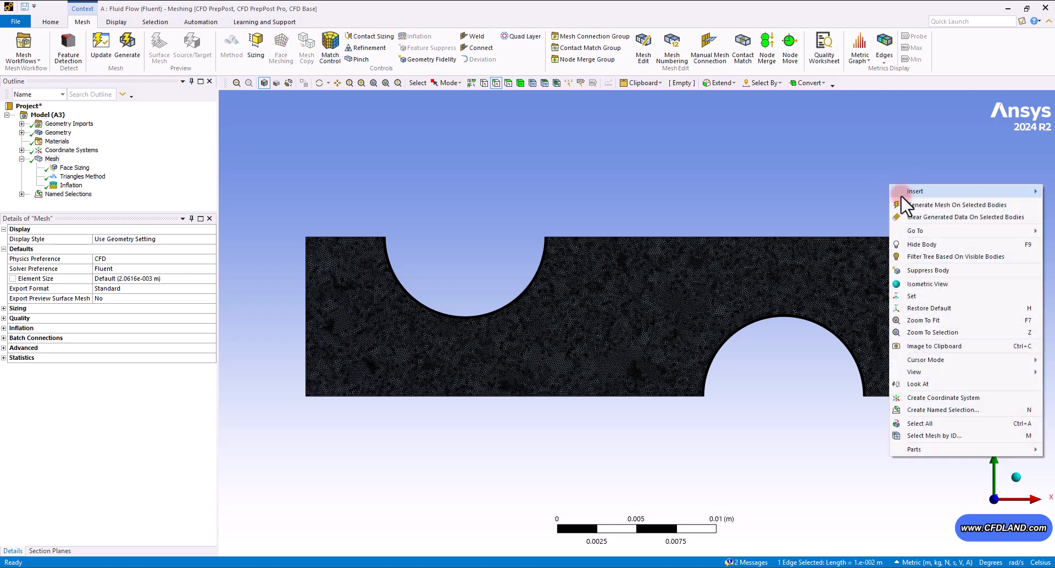
{"action": "left_click", "coordinate": [934, 410]}
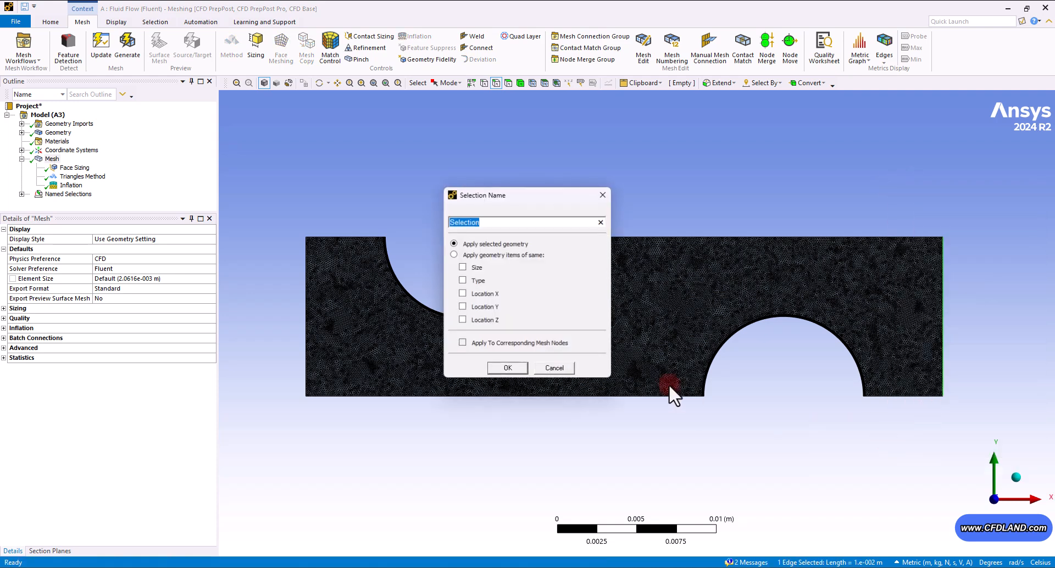
{"action": "key", "text": "Return"}
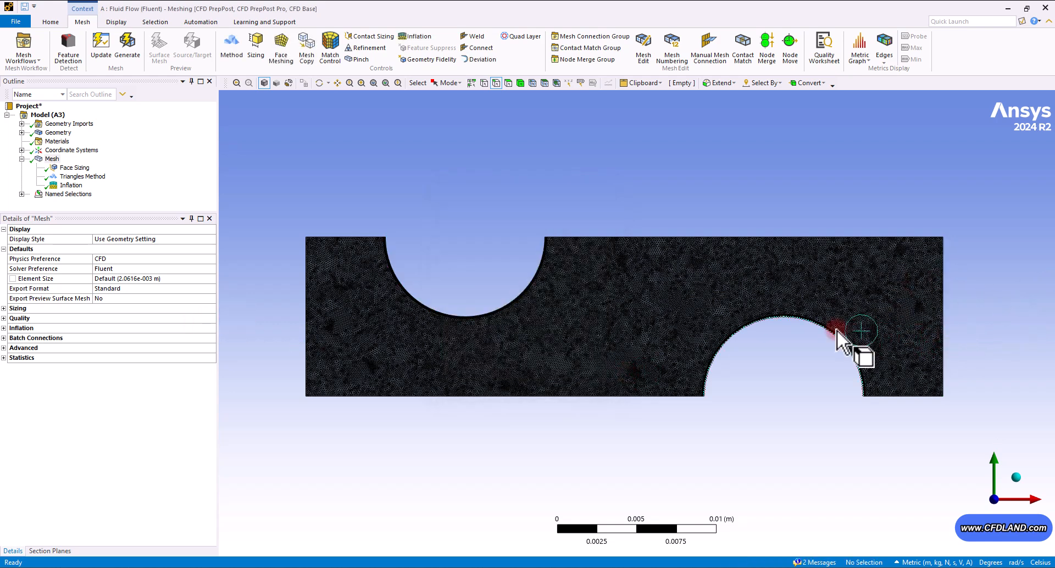
{"action": "left_click", "coordinate": [57, 196]}
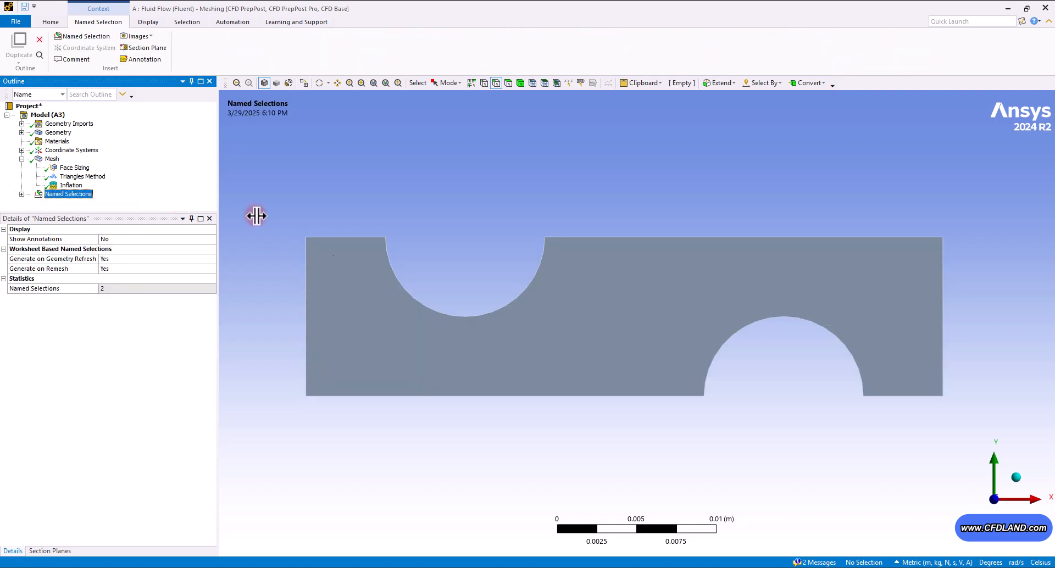
{"action": "left_click", "coordinate": [20, 193]}
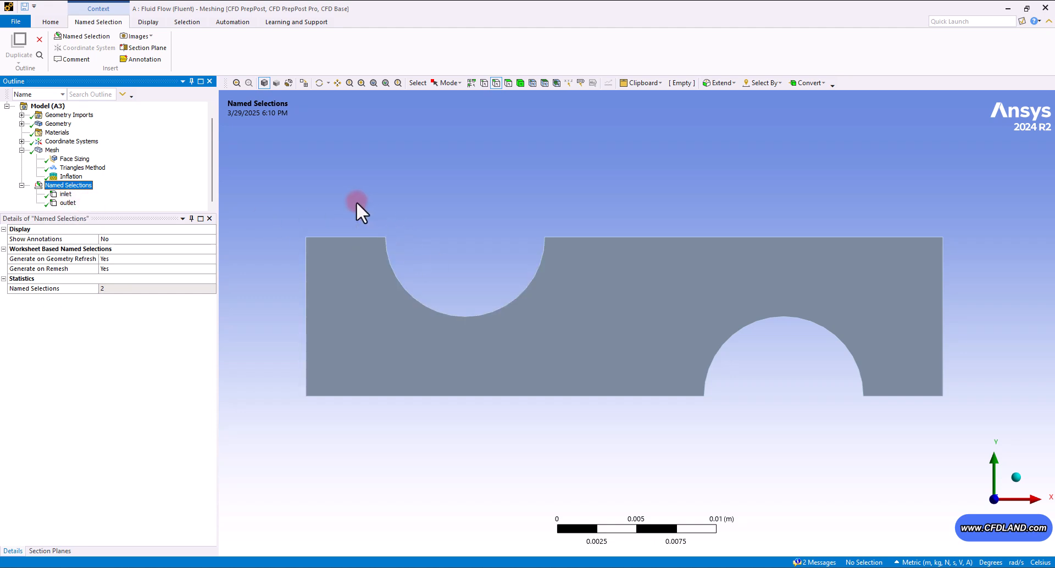
- Create a named selection called symmetry-up for the channel's two top straight edges
{"action": "left_click", "coordinate": [346, 236]}
{"action": "left_click", "coordinate": [618, 239], "text": "ctrl"}
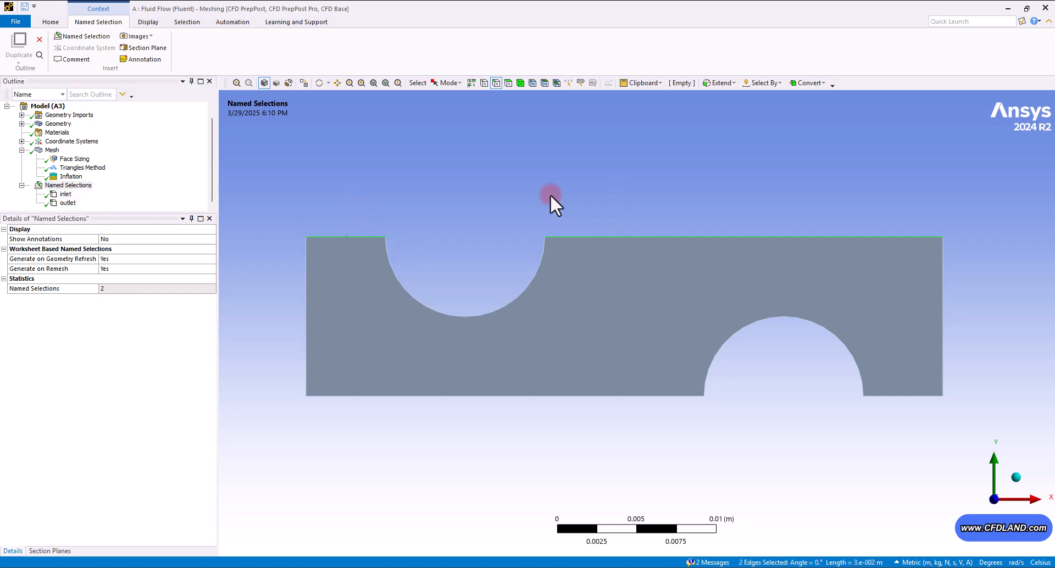
{"action": "right_click", "coordinate": [515, 192]}
{"action": "left_click", "coordinate": [568, 388]}
{"action": "type", "text": "symetry-"}
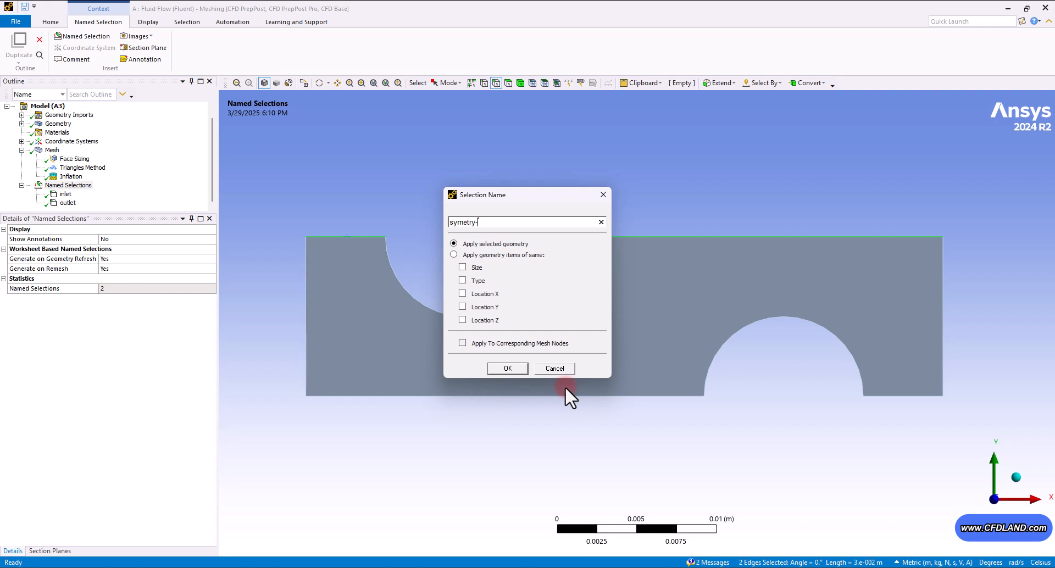
{"action": "type", "text": "up"}
{"action": "left_click", "coordinate": [463, 221]}
{"action": "type", "text": "n"}
{"action": "left_click", "coordinate": [502, 368]}
- Create a named selection called symmetry-down for the channel's two bottom straight edges
{"action": "left_click", "coordinate": [642, 396]}
{"action": "left_click", "coordinate": [905, 395], "text": "ctrl"}
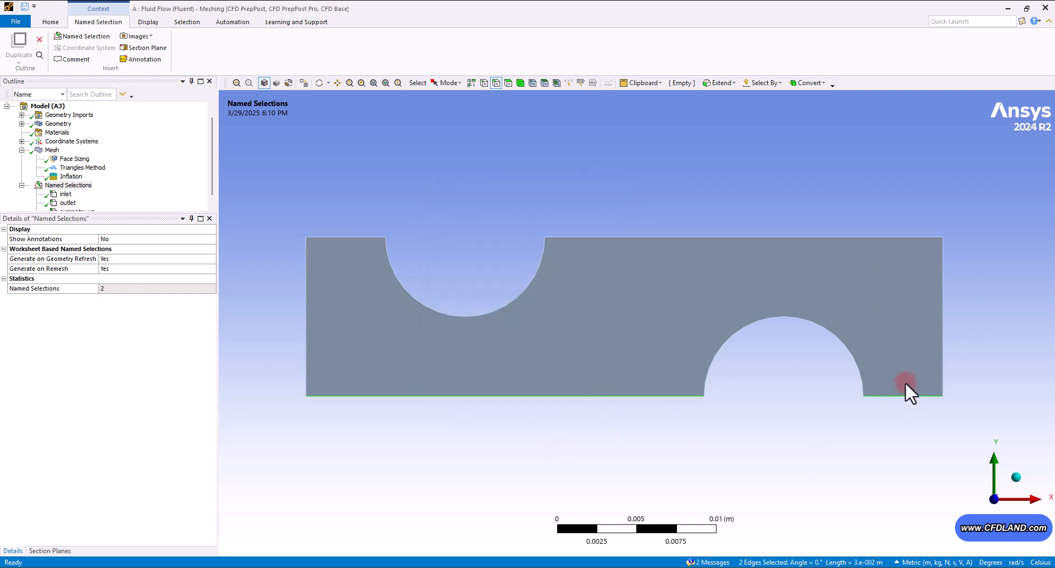
{"action": "key", "text": "m"}
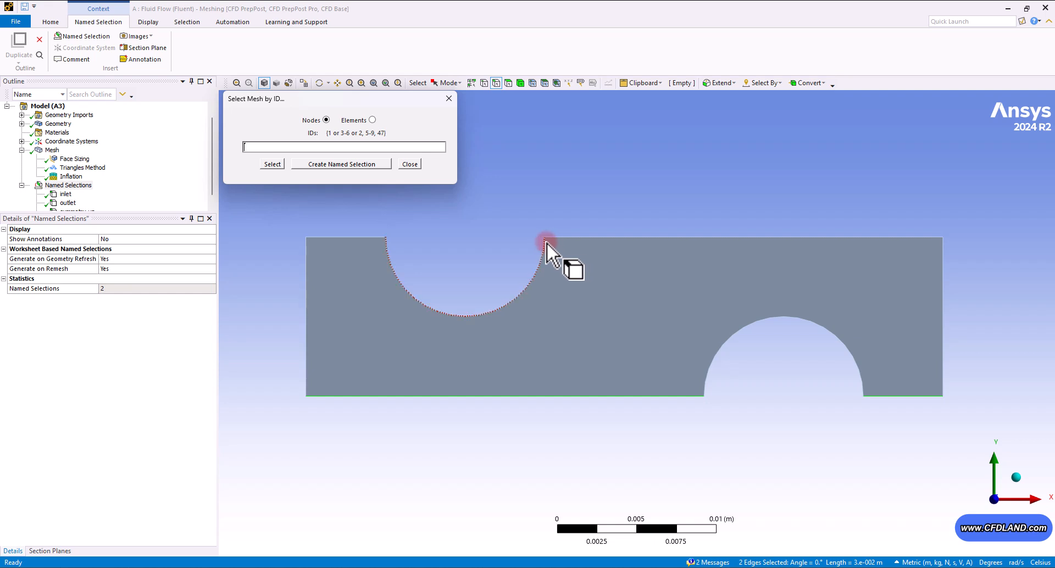
{"action": "left_click", "coordinate": [409, 165]}
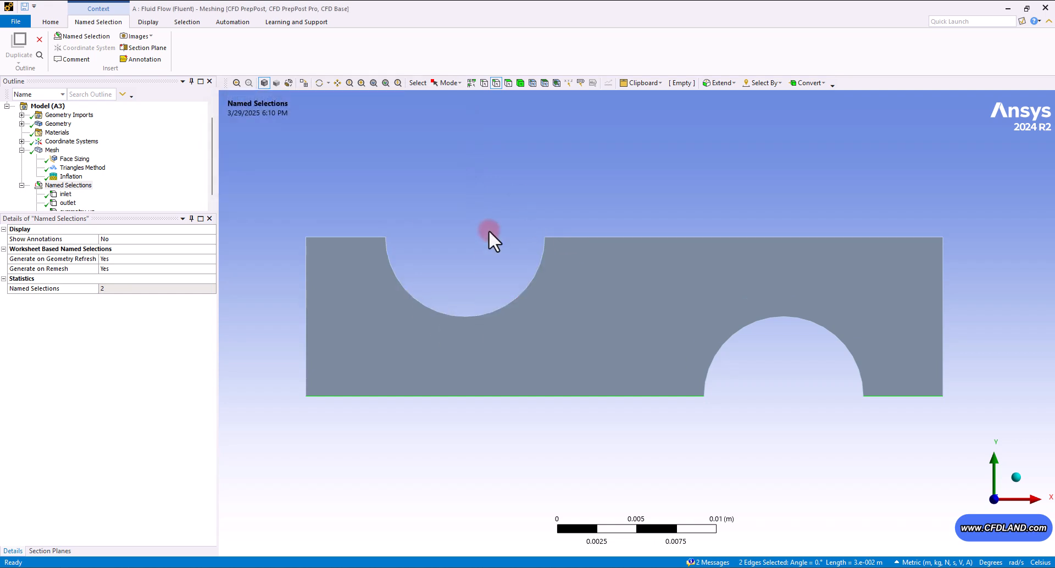
{"action": "right_click", "coordinate": [513, 240]}
{"action": "left_click", "coordinate": [568, 447]}
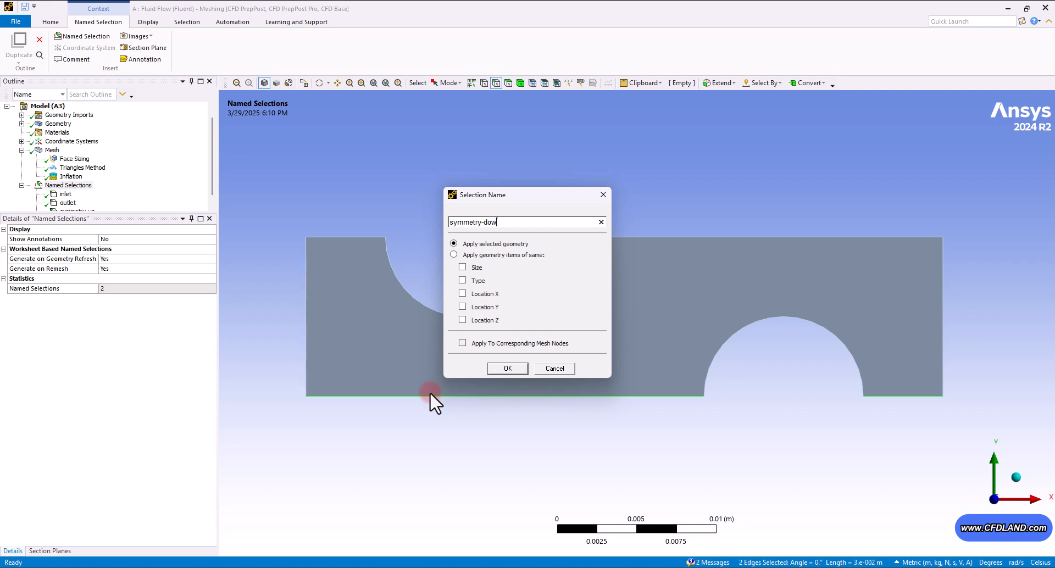
{"action": "left_click", "coordinate": [497, 368]}
- Create a named selection called tube-walls for the two semicircular notch arcs
{"action": "left_click", "coordinate": [482, 314]}
{"action": "left_click", "coordinate": [806, 317], "text": "ctrl"}
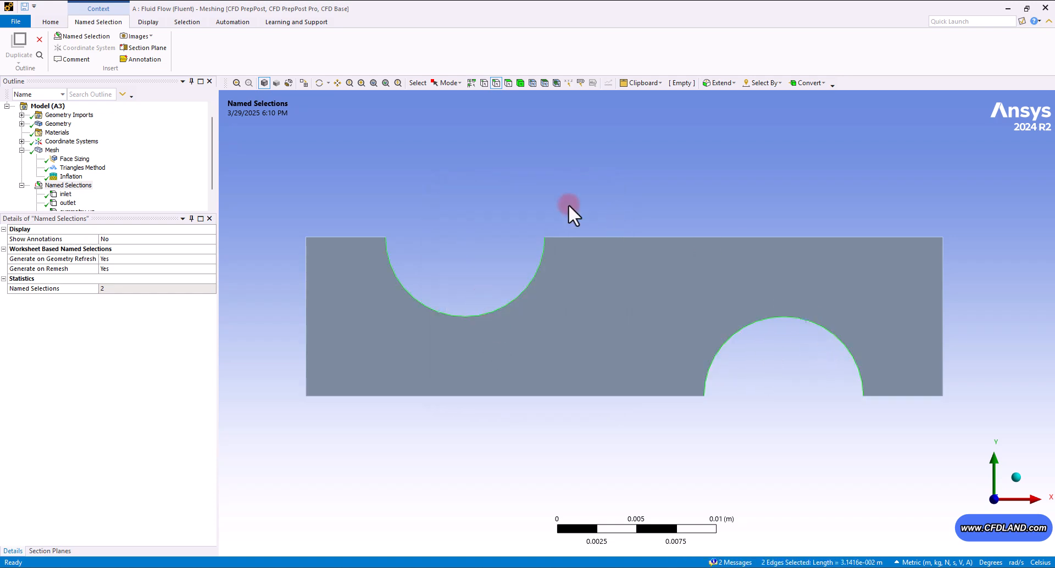
{"action": "right_click", "coordinate": [496, 169]}
{"action": "left_click", "coordinate": [564, 370]}
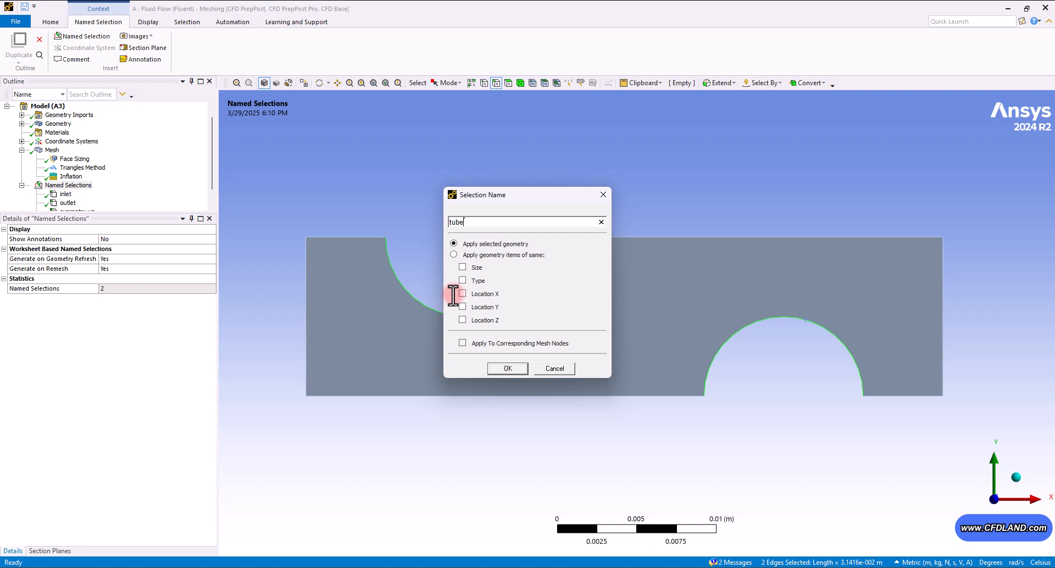
{"action": "left_click", "coordinate": [516, 368]}
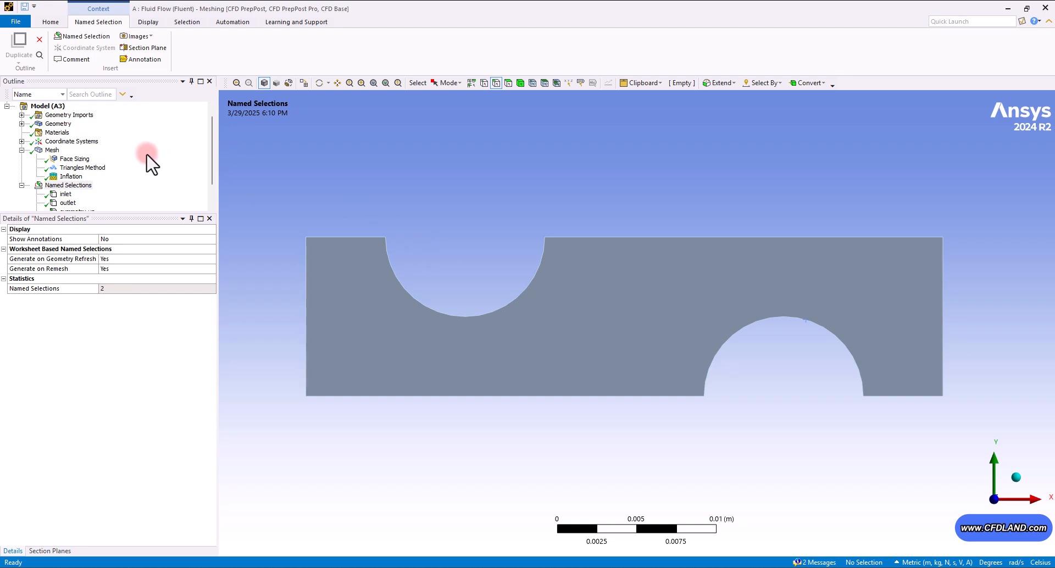
- Review each named selection in turn to check which edges it covers
{"action": "left_click_drag", "start_coordinate": [212, 143], "coordinate": [212, 198]}
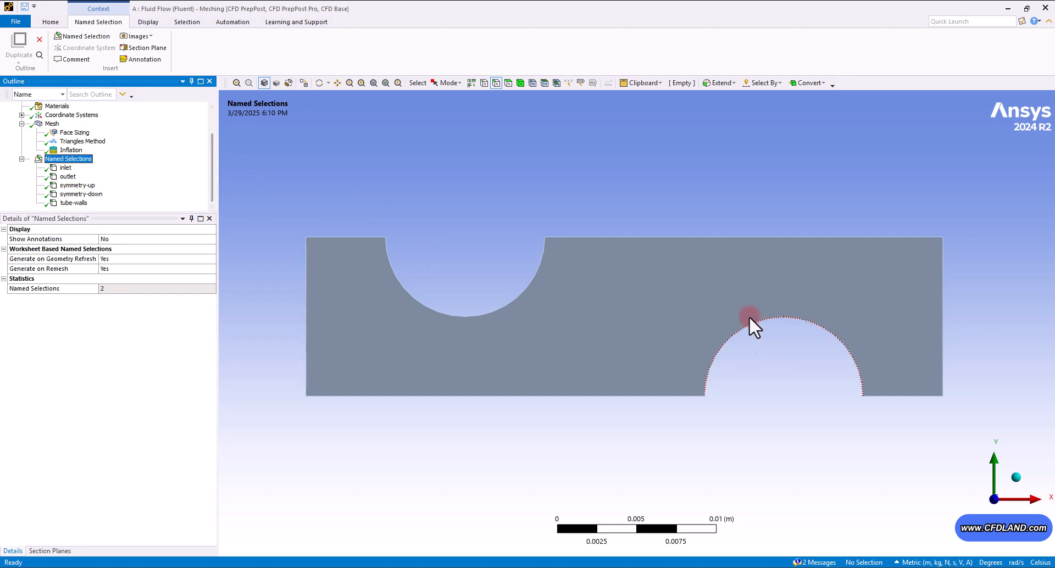
{"action": "left_click", "coordinate": [66, 168]}
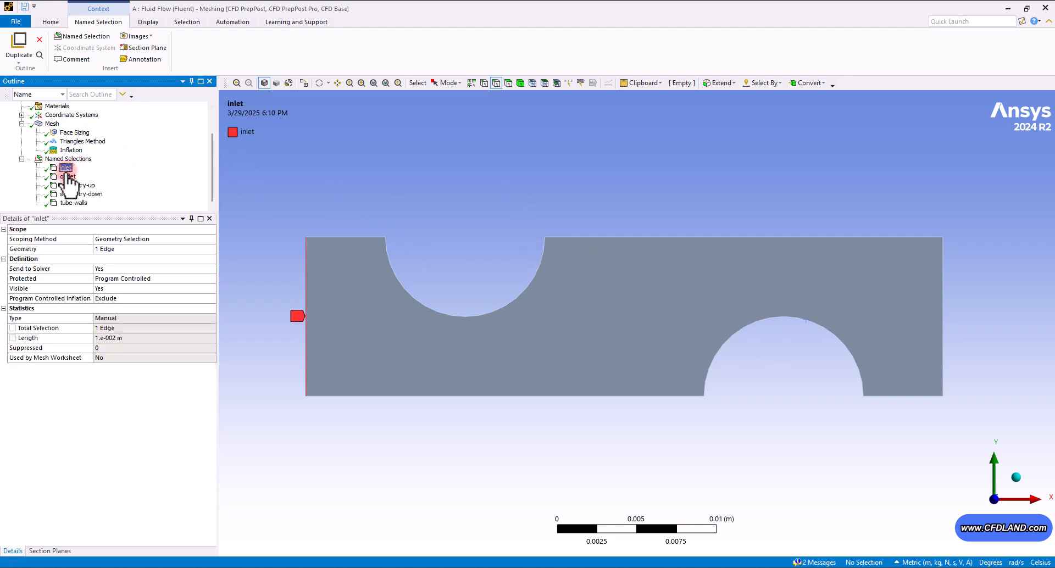
{"action": "left_click", "coordinate": [68, 176]}
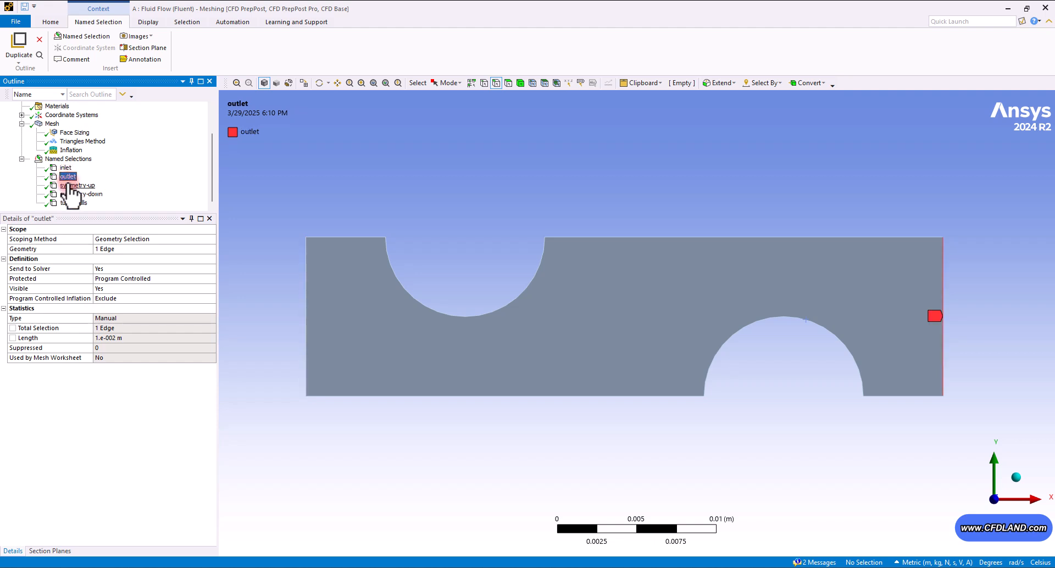
{"action": "left_click", "coordinate": [76, 185]}
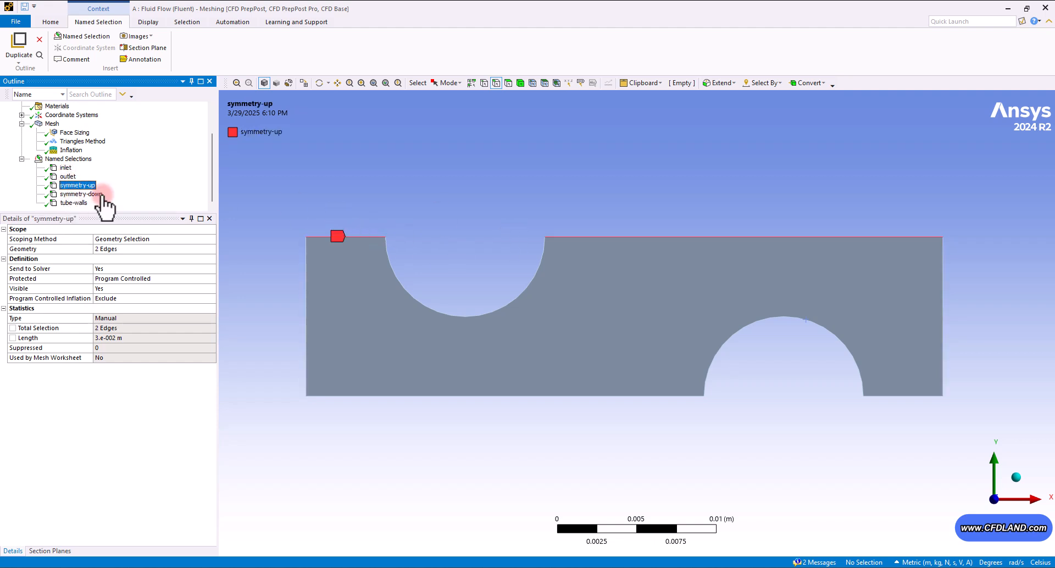
{"action": "left_click", "coordinate": [103, 195]}
{"action": "left_click", "coordinate": [79, 203]}
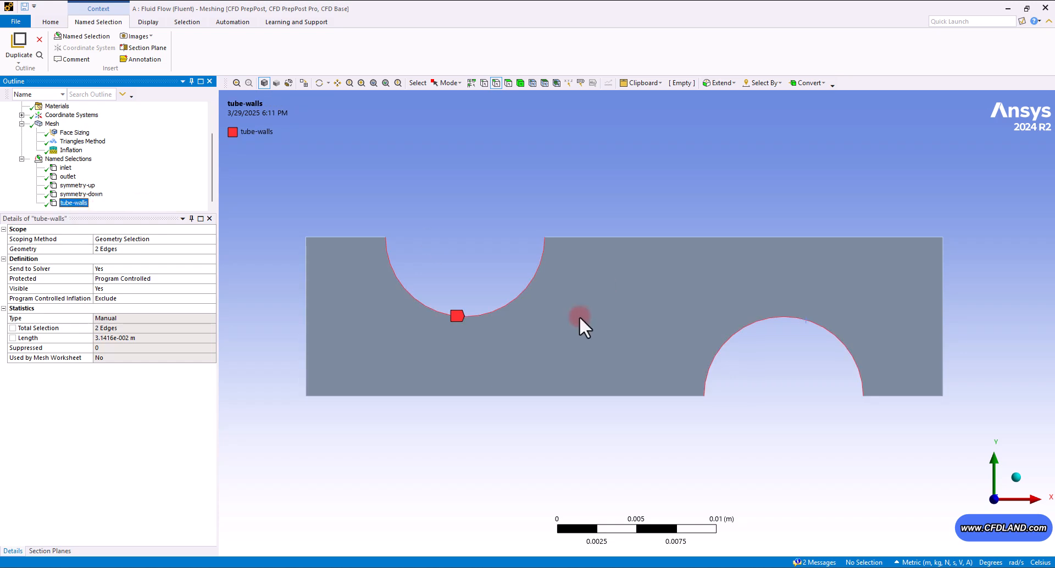
{"action": "left_click", "coordinate": [582, 220]}
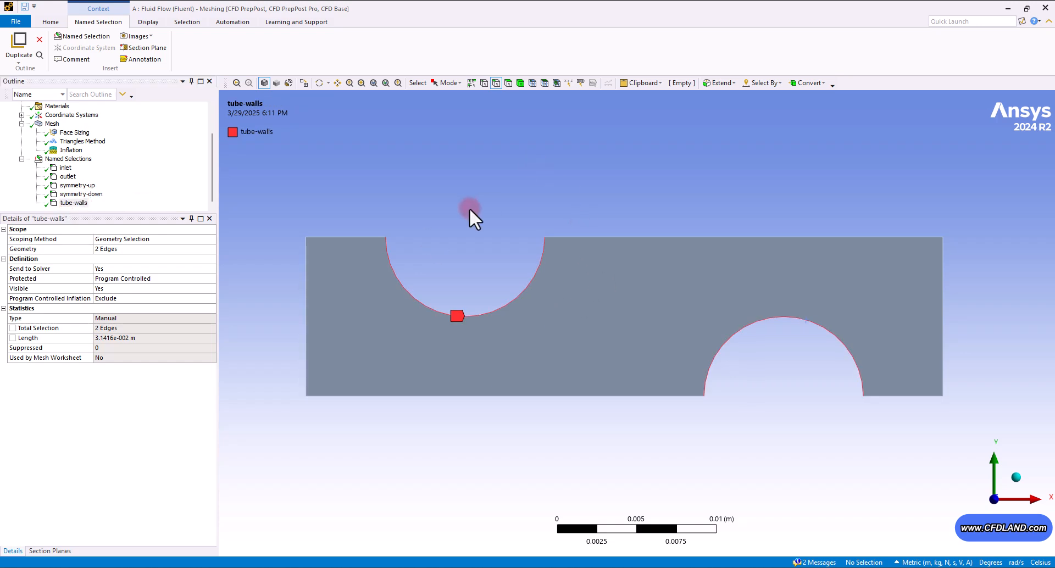
- Update the mesh and close the meshing window
{"action": "left_click", "coordinate": [53, 124]}
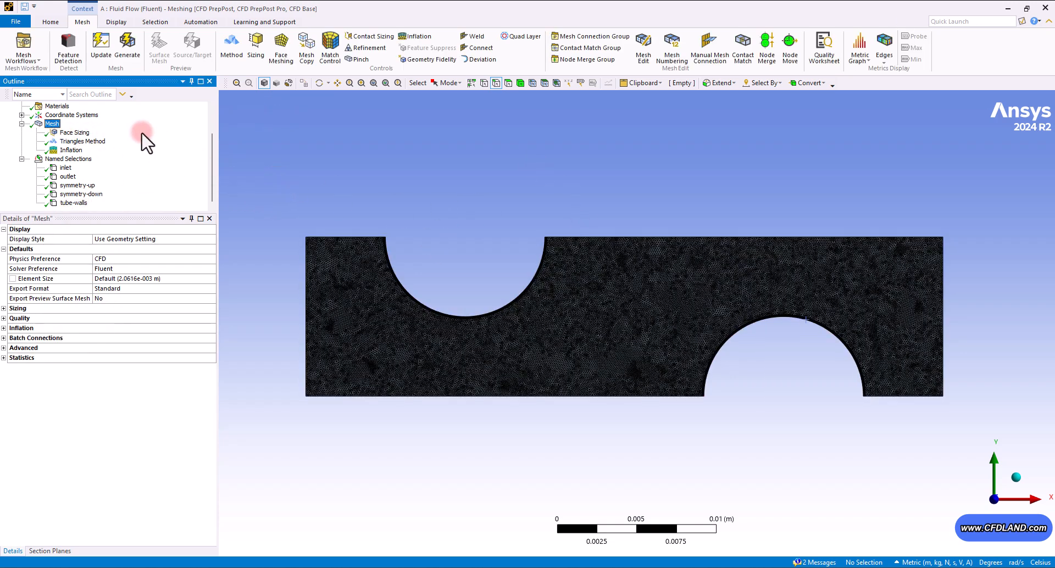
{"action": "left_click", "coordinate": [101, 49]}
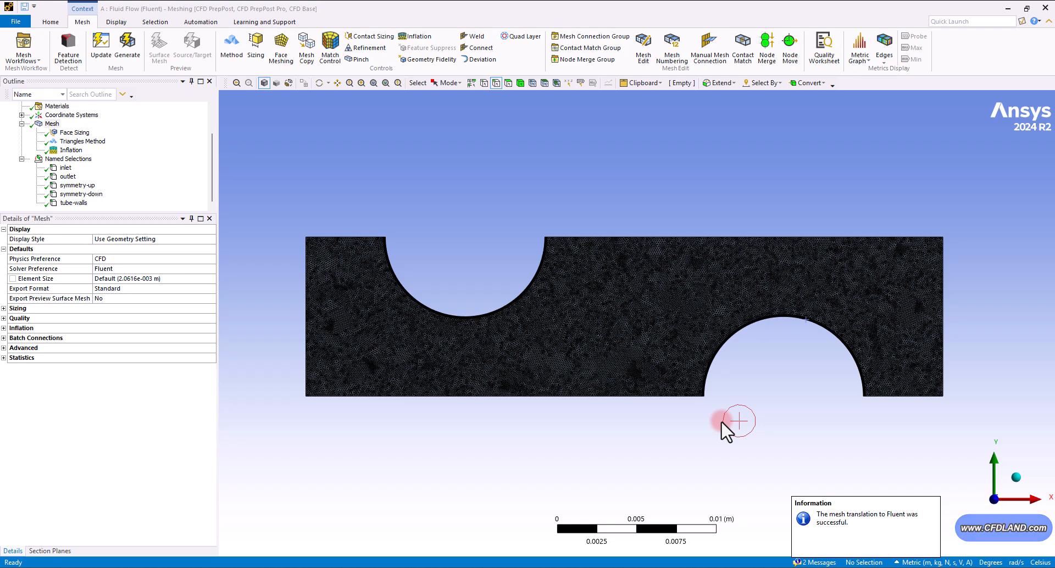
{"action": "left_click", "coordinate": [1046, 8]}
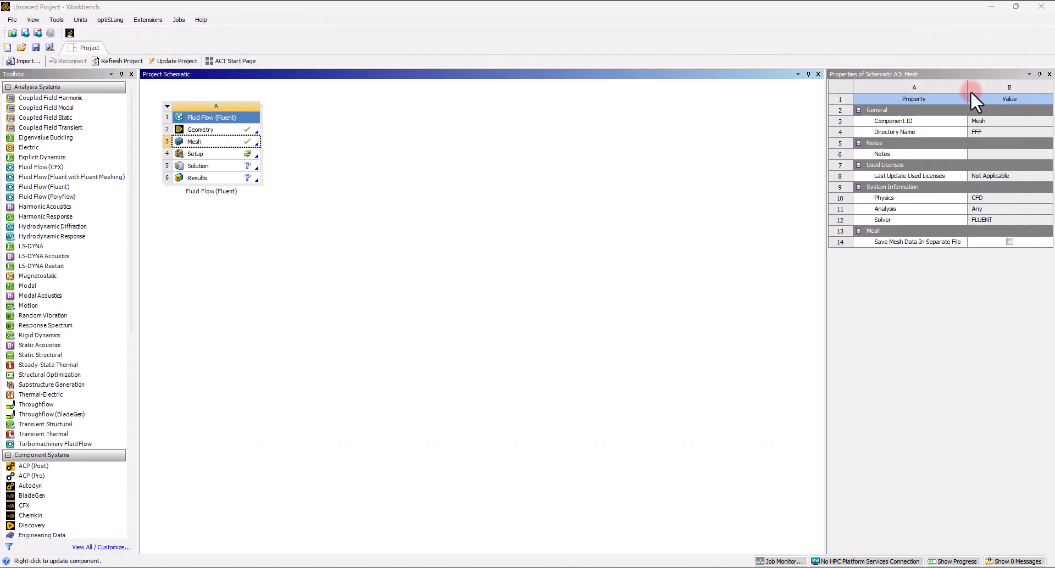
- Launch the Fluent setup with double precision and 12 solver processes
{"action": "double_click", "coordinate": [251, 153]}
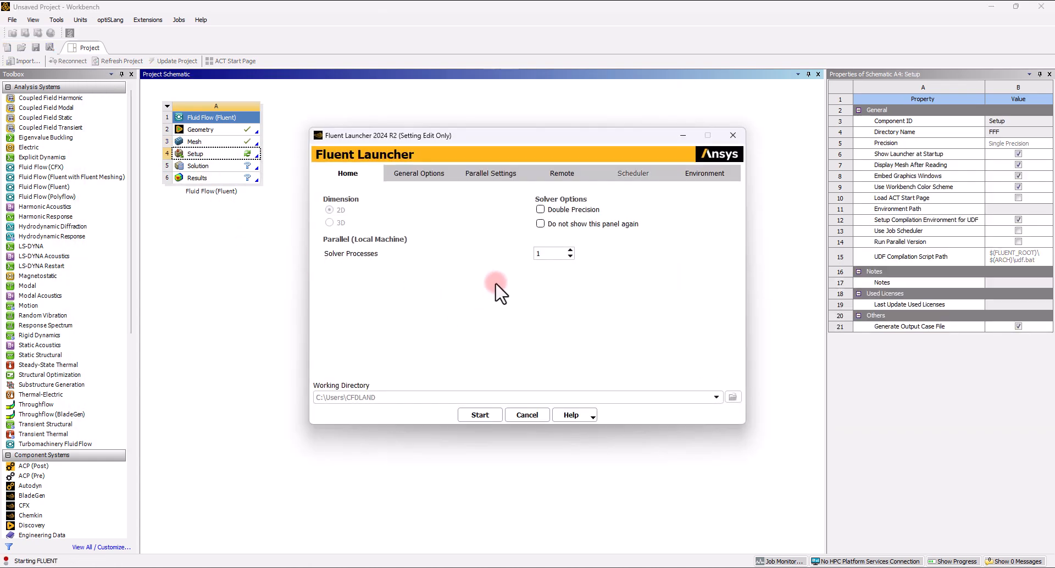
{"action": "left_click", "coordinate": [541, 209]}
{"action": "left_click", "coordinate": [545, 255]}
{"action": "double_click", "coordinate": [545, 256]}
{"action": "left_click", "coordinate": [479, 413]}
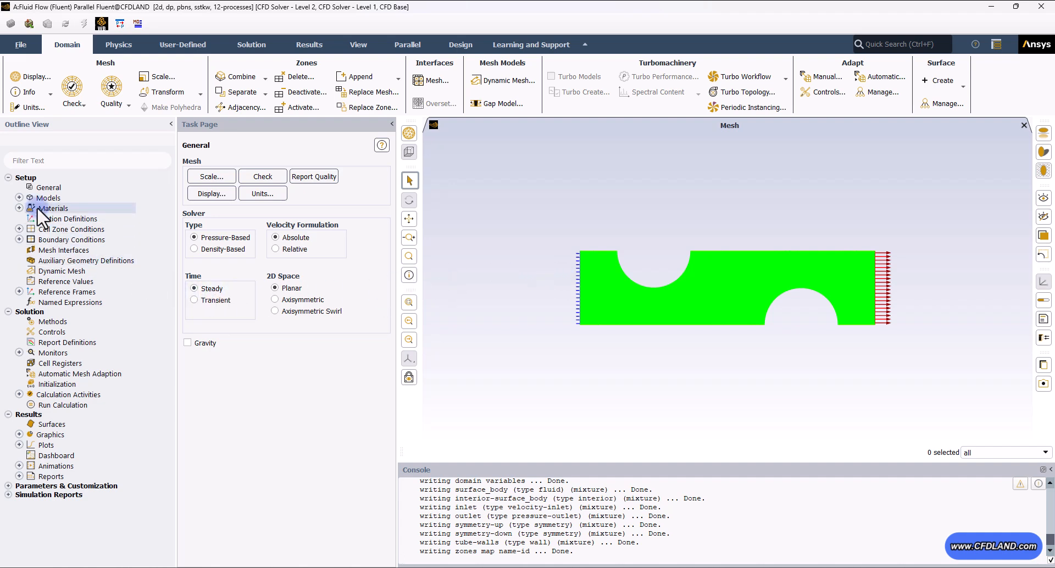
- Enable the energy equation in the models
{"action": "left_click", "coordinate": [19, 198]}
{"action": "double_click", "coordinate": [90, 219]}
{"action": "left_click", "coordinate": [222, 316]}
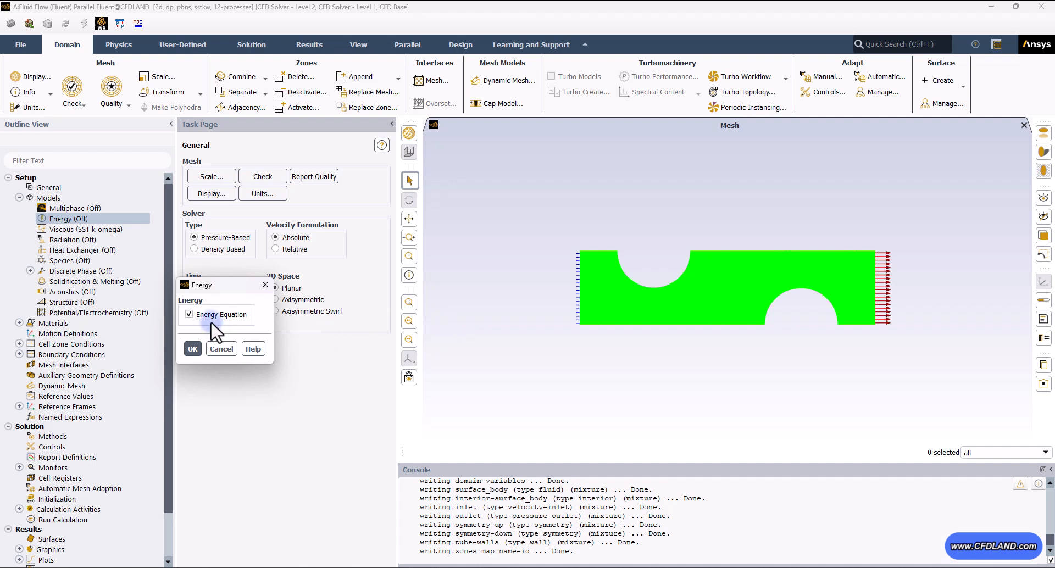
{"action": "left_click", "coordinate": [199, 348]}
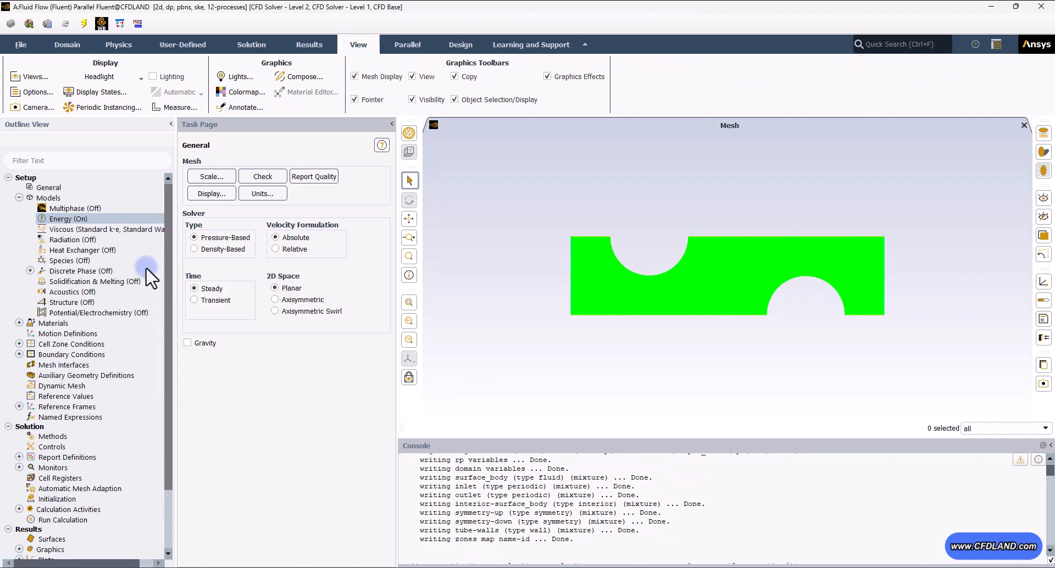
- Set the viscous model to k-omega SST
{"action": "double_click", "coordinate": [82, 227]}
{"action": "mouse_move", "coordinate": [518, 104]}
{"action": "left_mouse_down"}
{"action": "mouse_move", "coordinate": [328, 104]}
{"action": "mouse_move", "coordinate": [320, 117]}
{"action": "left_mouse_up"}
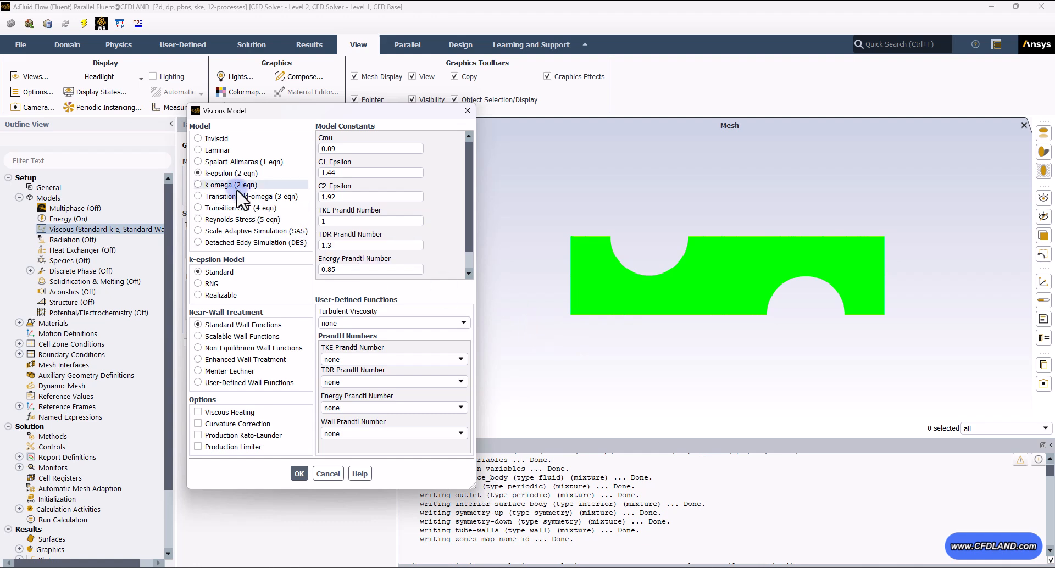
{"action": "left_click", "coordinate": [221, 185]}
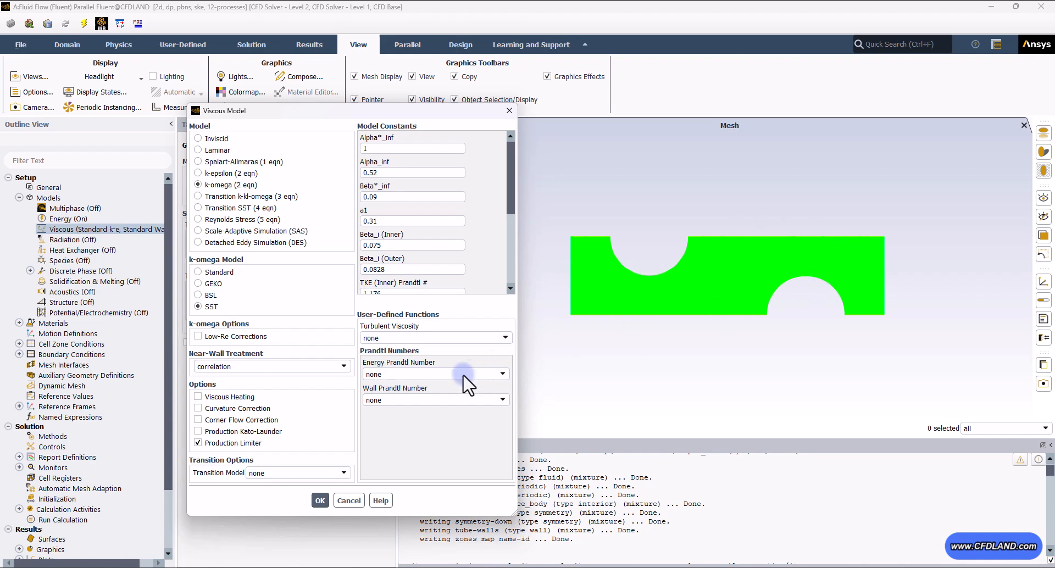
{"action": "left_click", "coordinate": [320, 498]}
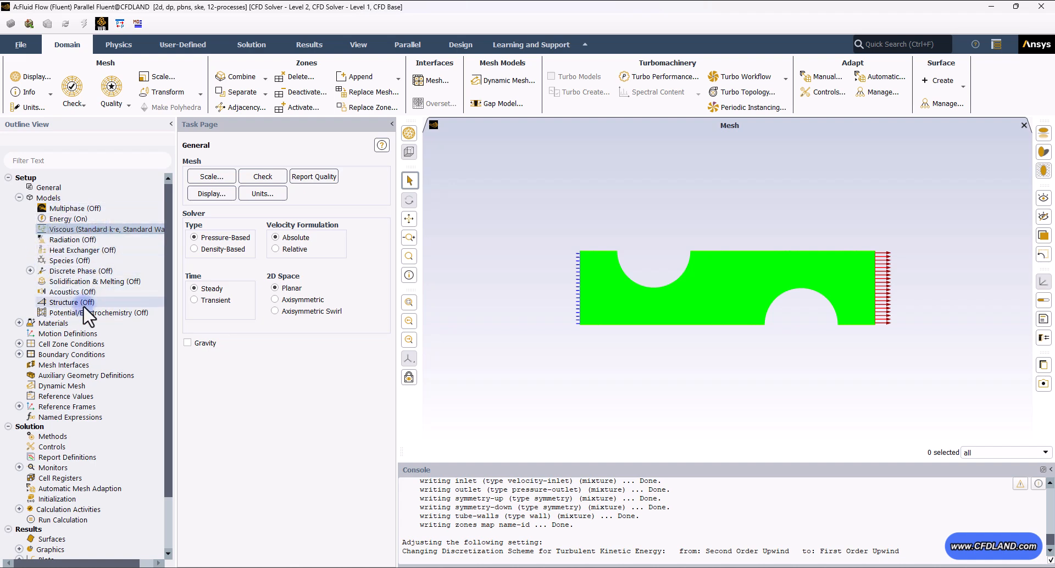
- Copy water-liquid from the Fluent materials database into the project's fluid materials
{"action": "left_click", "coordinate": [19, 197]}
{"action": "double_click", "coordinate": [64, 208]}
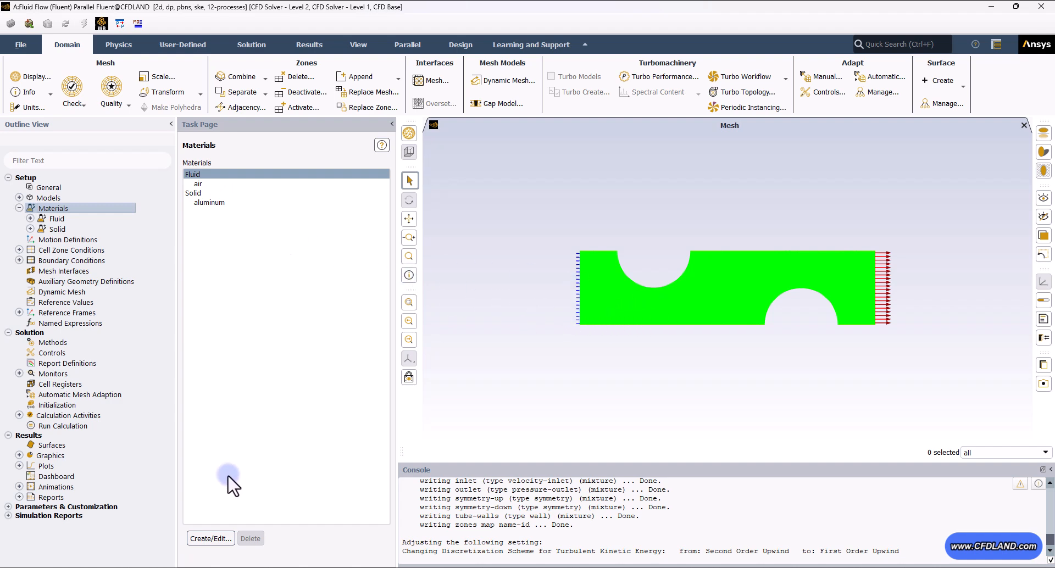
{"action": "left_click", "coordinate": [211, 538]}
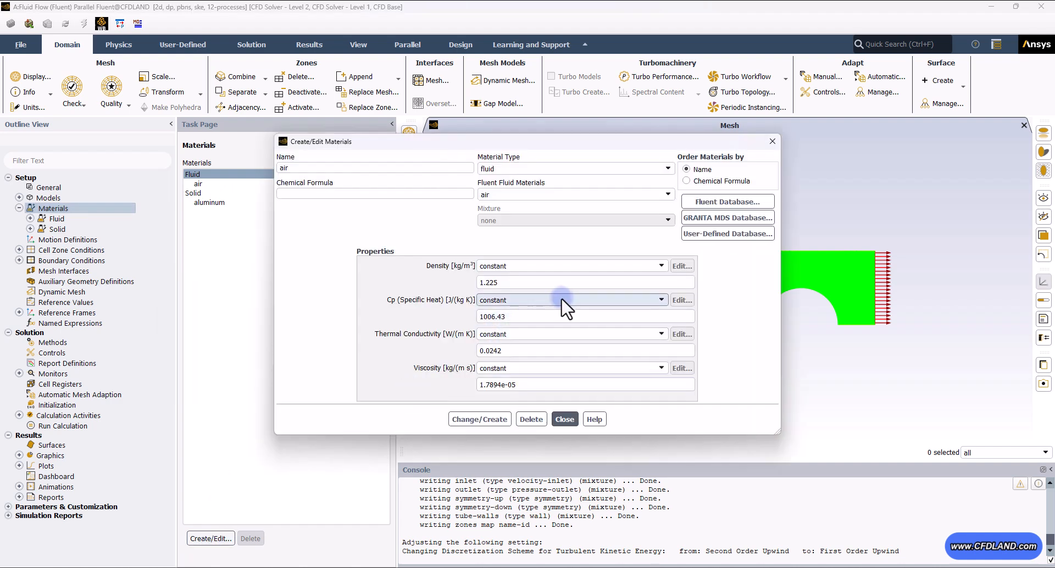
{"action": "left_click", "coordinate": [717, 203]}
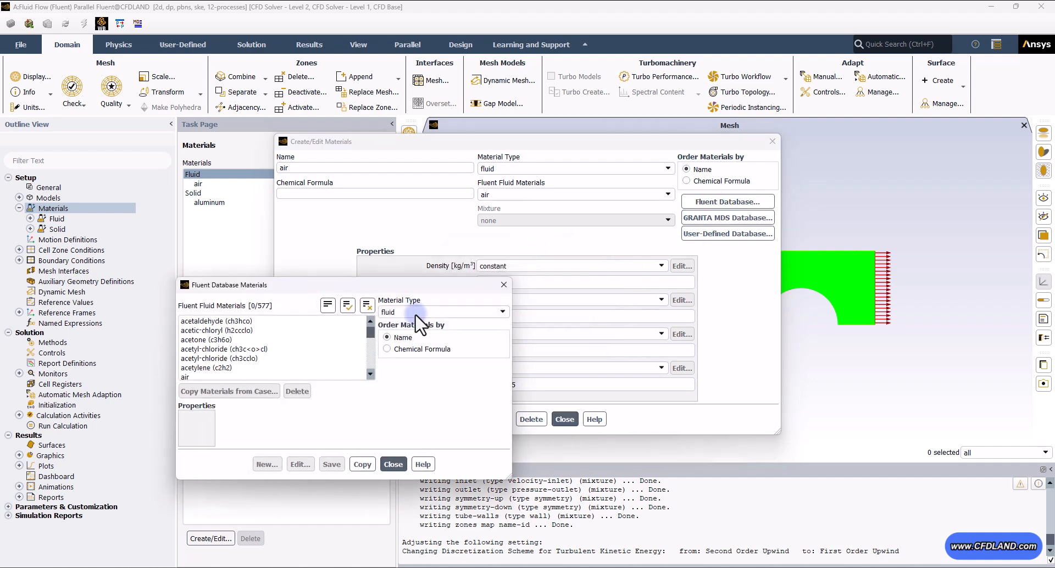
{"action": "left_click_drag", "start_coordinate": [368, 332], "coordinate": [367, 373]}
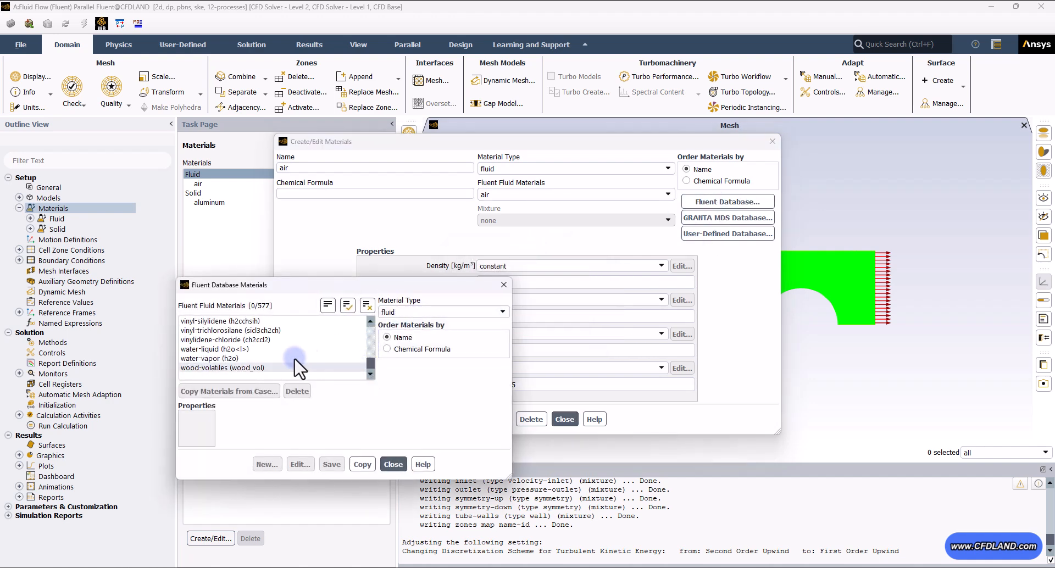
{"action": "left_click", "coordinate": [230, 348]}
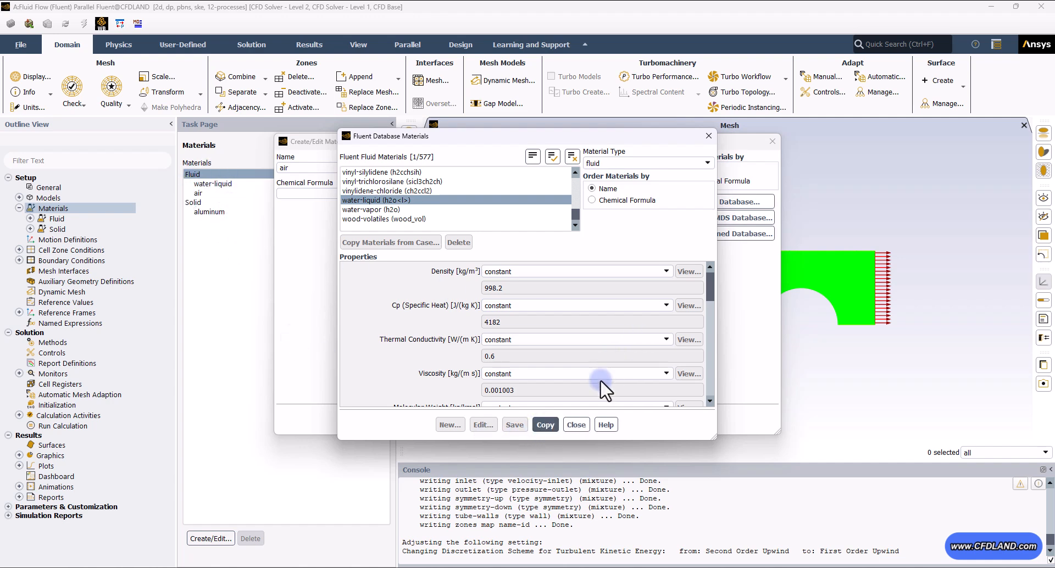
{"action": "left_click", "coordinate": [575, 424]}
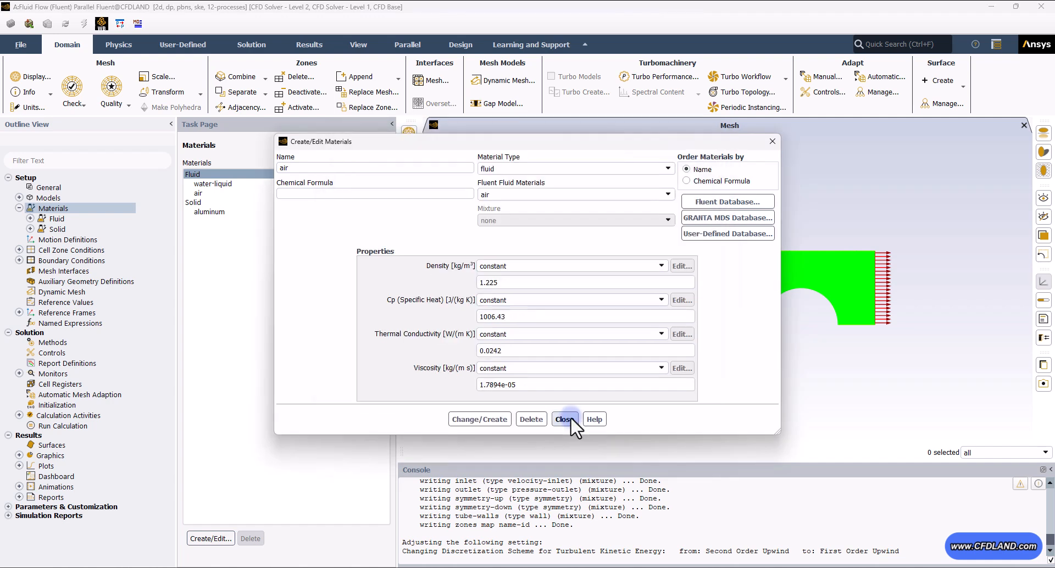
{"action": "left_click", "coordinate": [571, 420]}
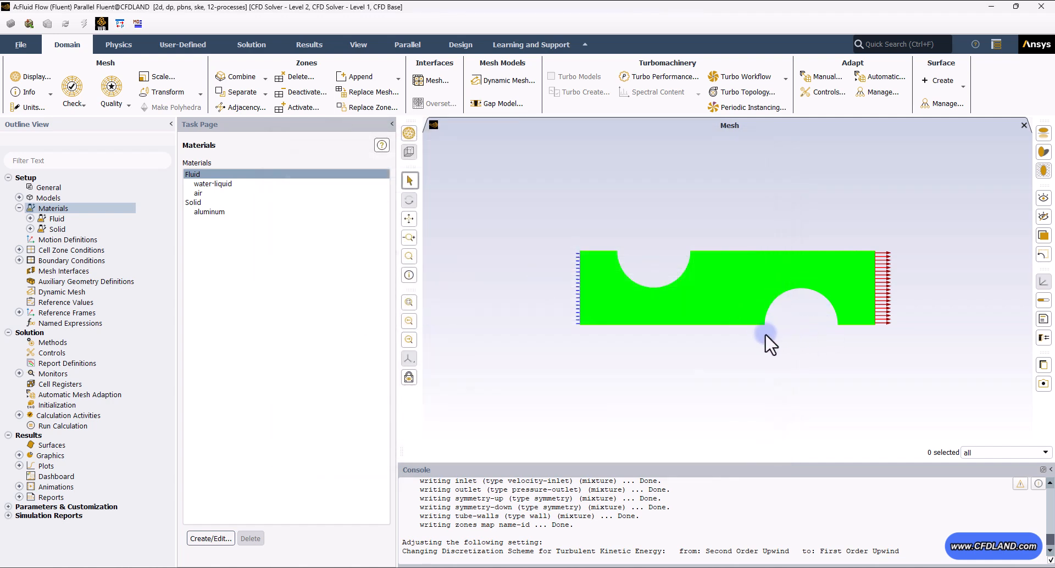
- Assign water-liquid as the material of the surface_body fluid cell zone
{"action": "left_click", "coordinate": [71, 251]}
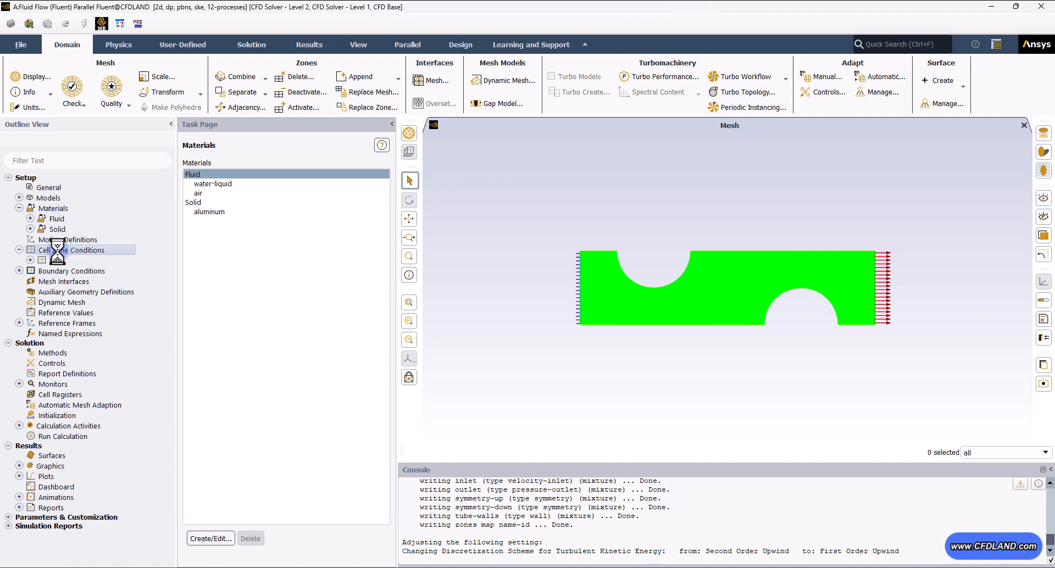
{"action": "left_click", "coordinate": [219, 183]}
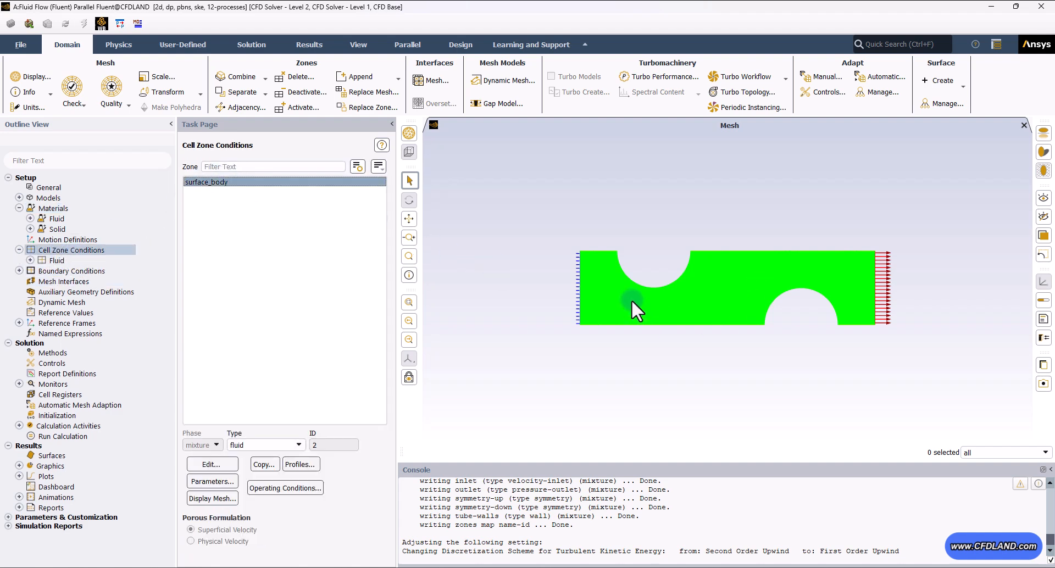
{"action": "left_click", "coordinate": [210, 463]}
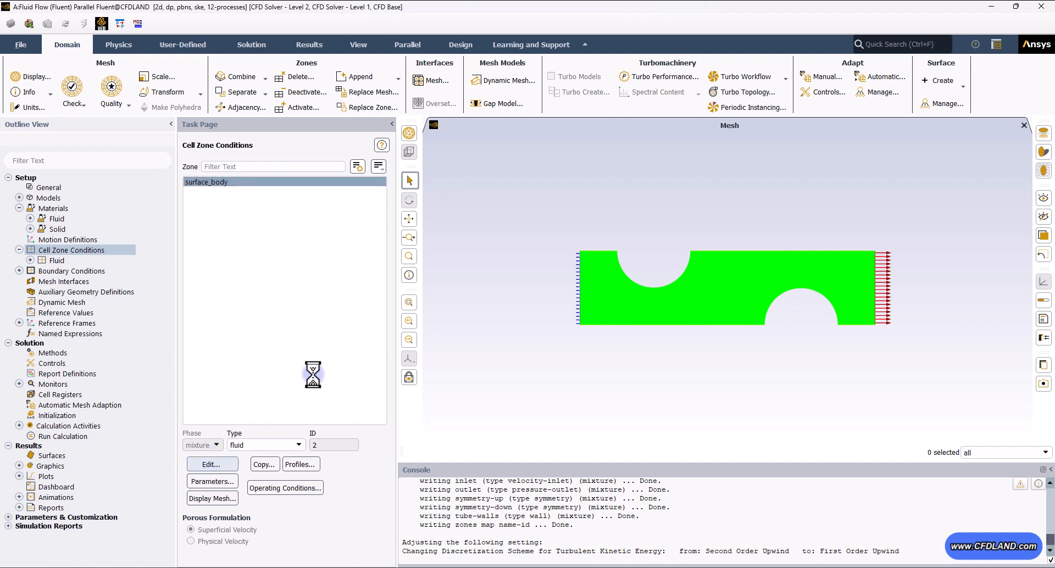
{"action": "left_click", "coordinate": [254, 326]}
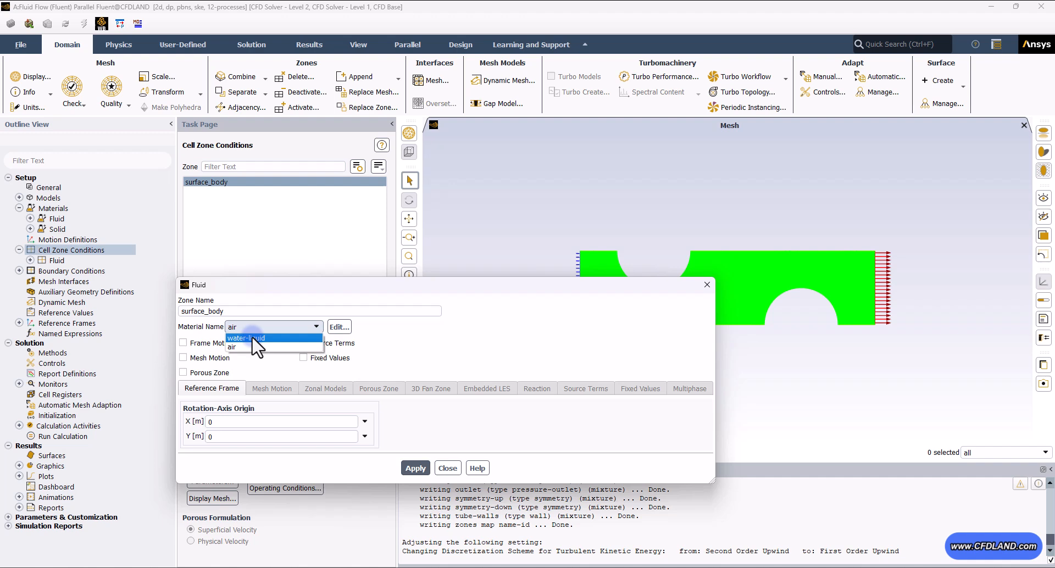
{"action": "left_click", "coordinate": [254, 338]}
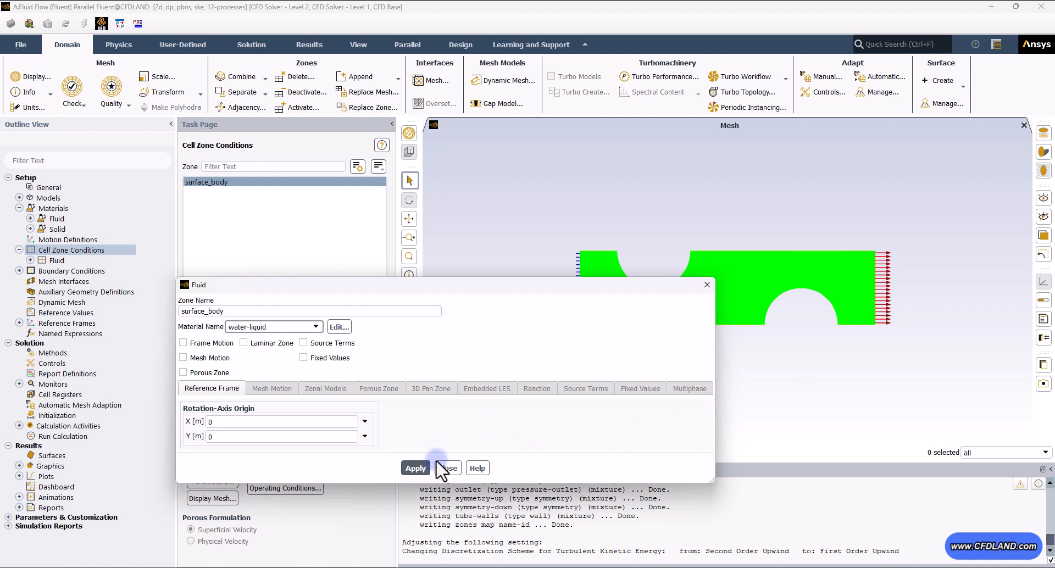
{"action": "left_click", "coordinate": [414, 467]}
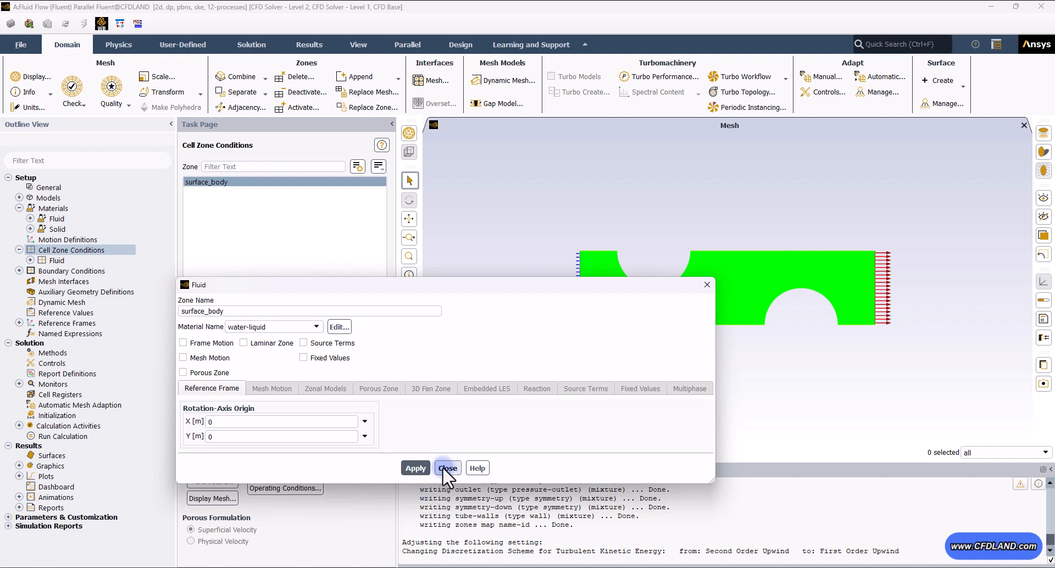
{"action": "left_click", "coordinate": [446, 468]}
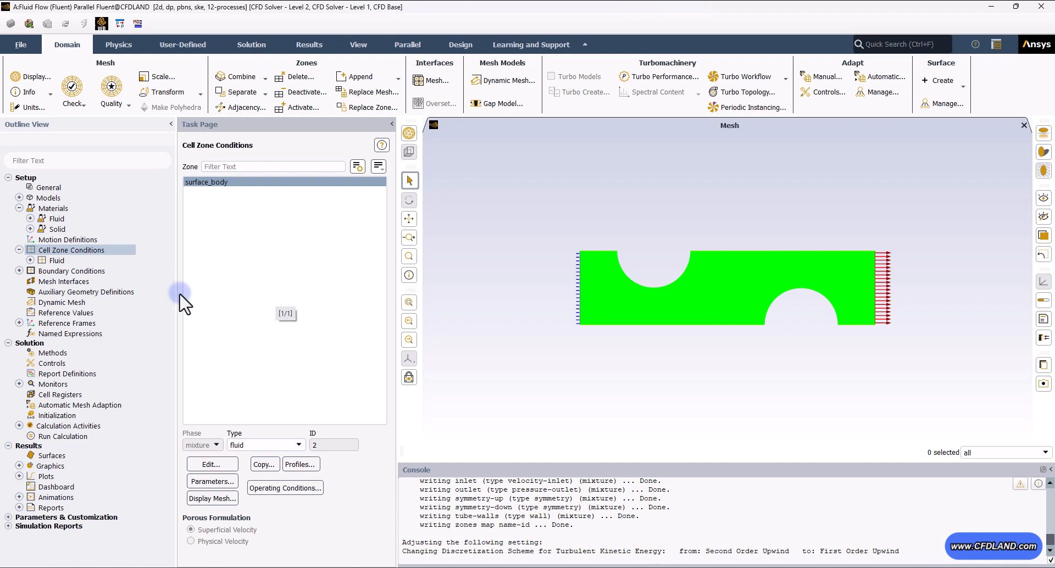
- Show the boundary zones grouped by type and check the zone IDs of the inlet and outlet
{"action": "double_click", "coordinate": [84, 270]}
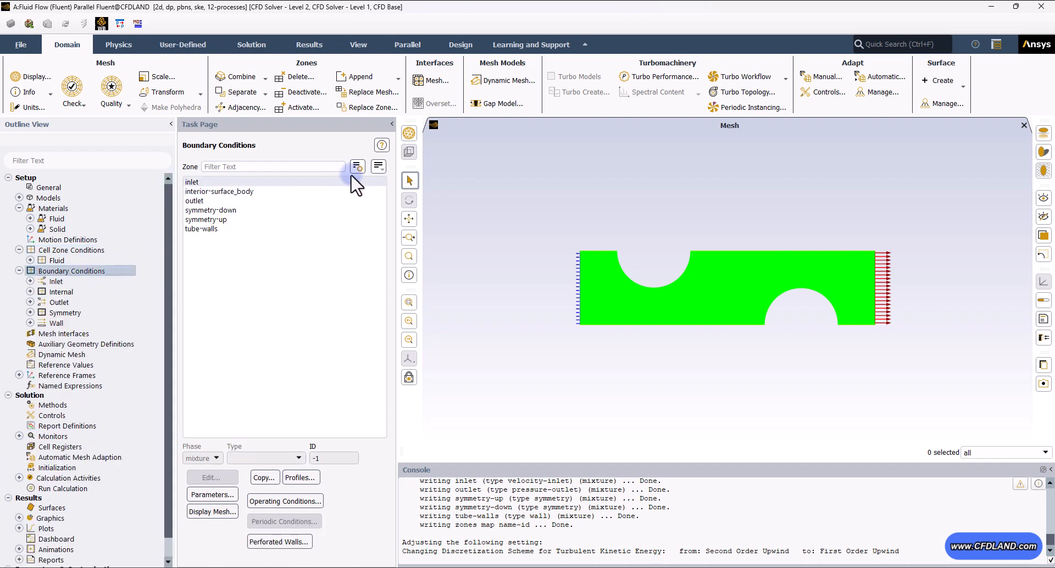
{"action": "left_click", "coordinate": [379, 166]}
{"action": "left_click", "coordinate": [392, 224]}
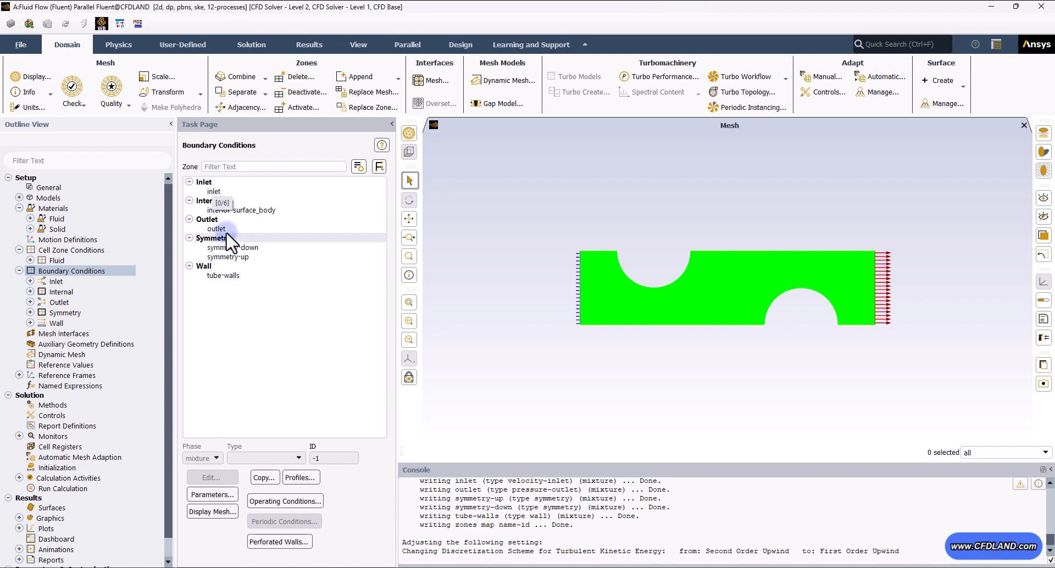
{"action": "left_click", "coordinate": [213, 192]}
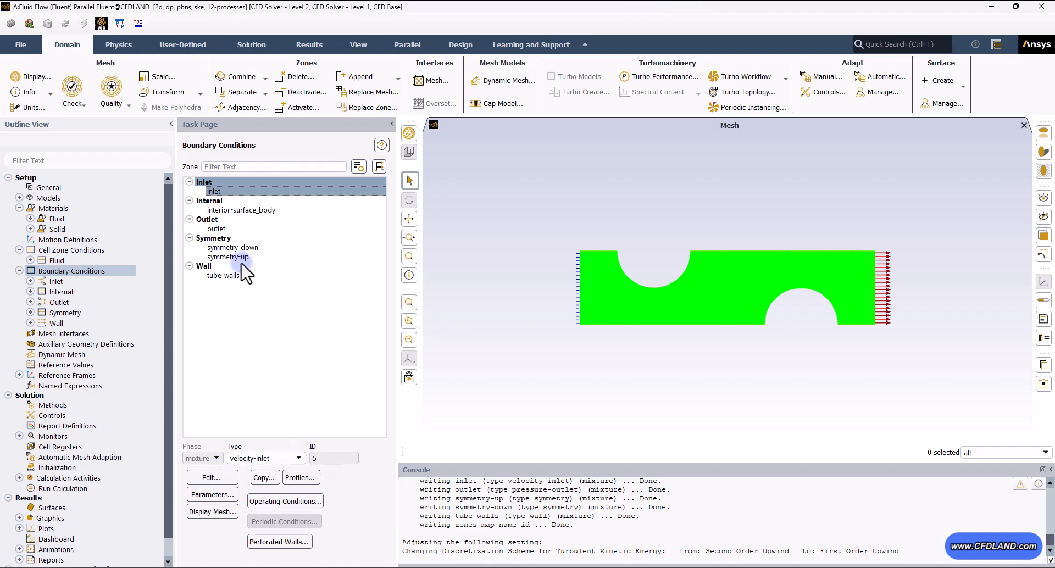
{"action": "left_click", "coordinate": [216, 229]}
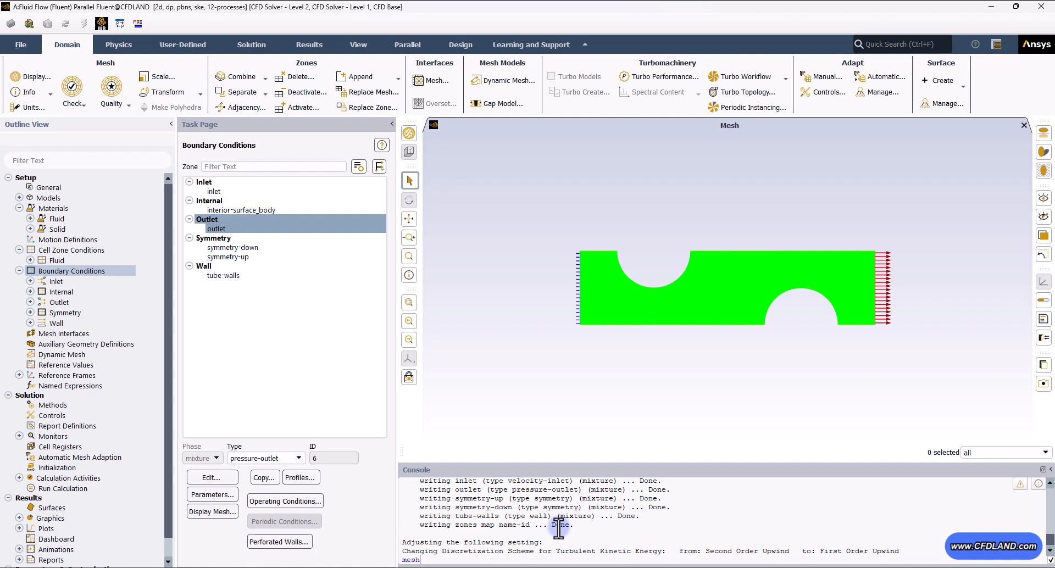
- Enter the mesh/modify-zones text menu in the console and start the make-periodic command
{"action": "key", "text": "Return"}
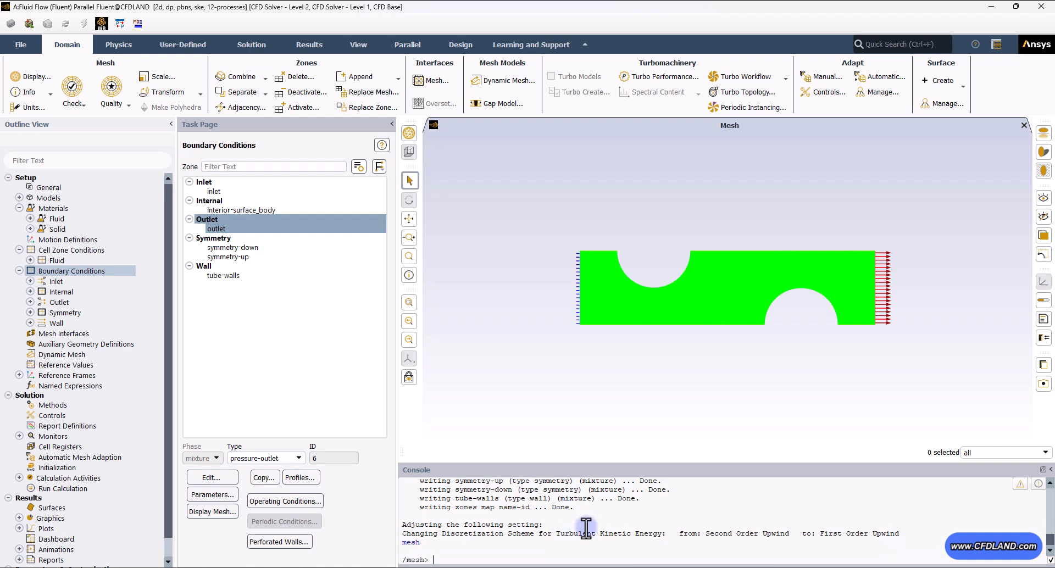
{"action": "key", "text": "Return"}
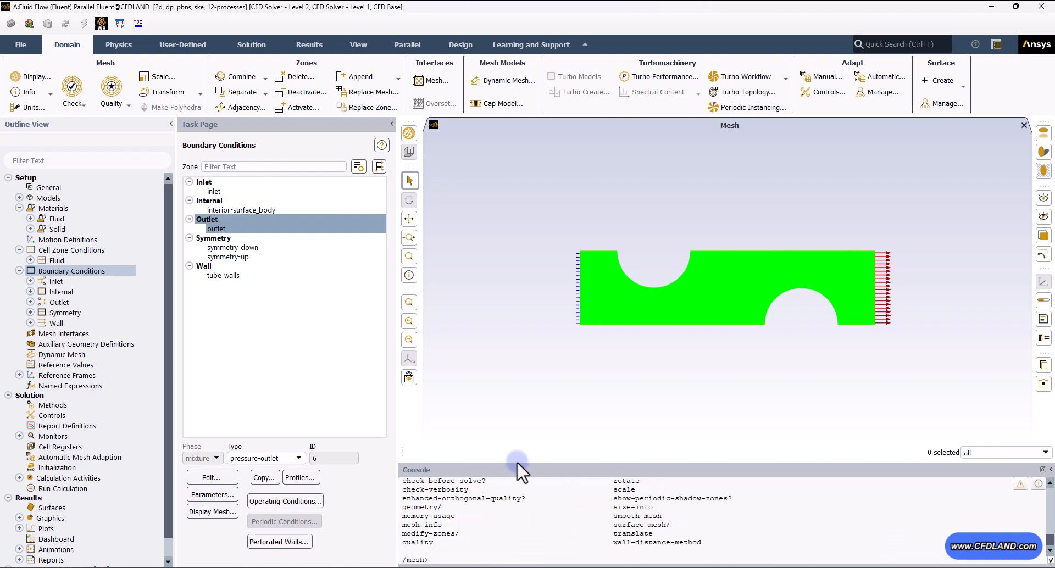
{"action": "left_click_drag", "start_coordinate": [516, 462], "coordinate": [513, 354]}
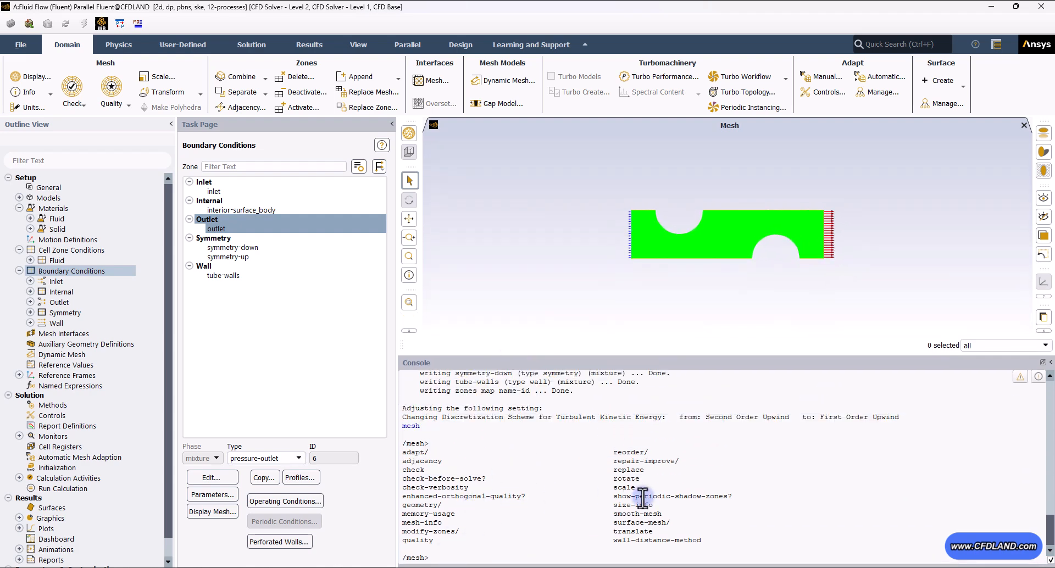
{"action": "left_click_drag", "start_coordinate": [402, 531], "coordinate": [451, 531]}
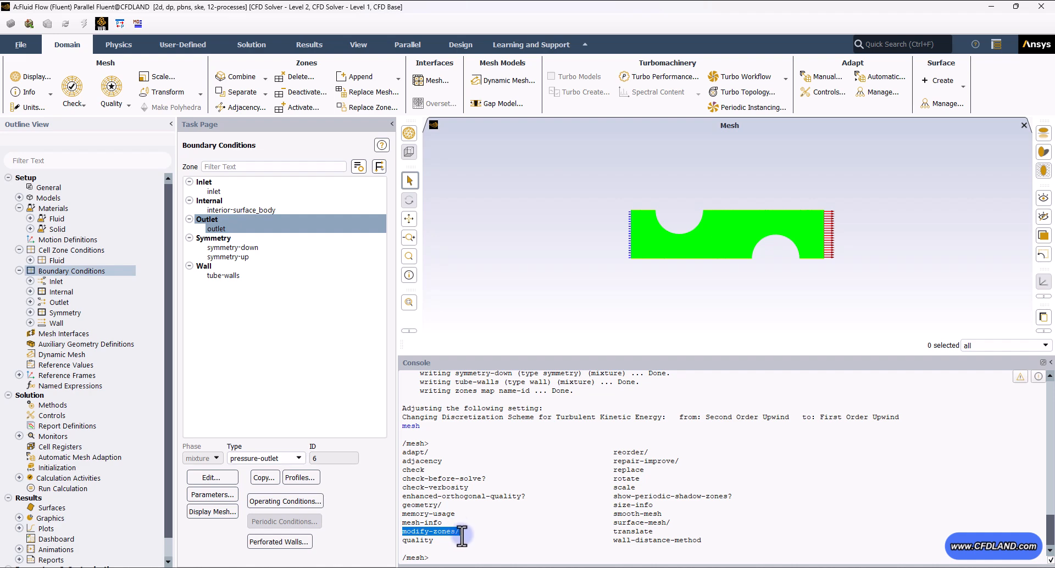
{"action": "left_click", "coordinate": [455, 557]}
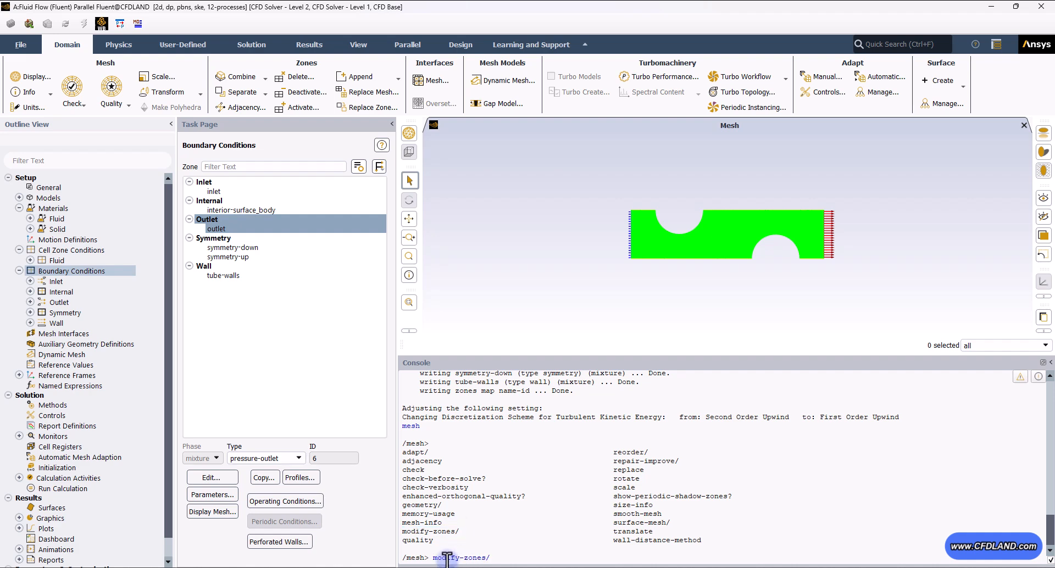
{"action": "key", "text": "Return"}
{"action": "key", "text": "Return"}
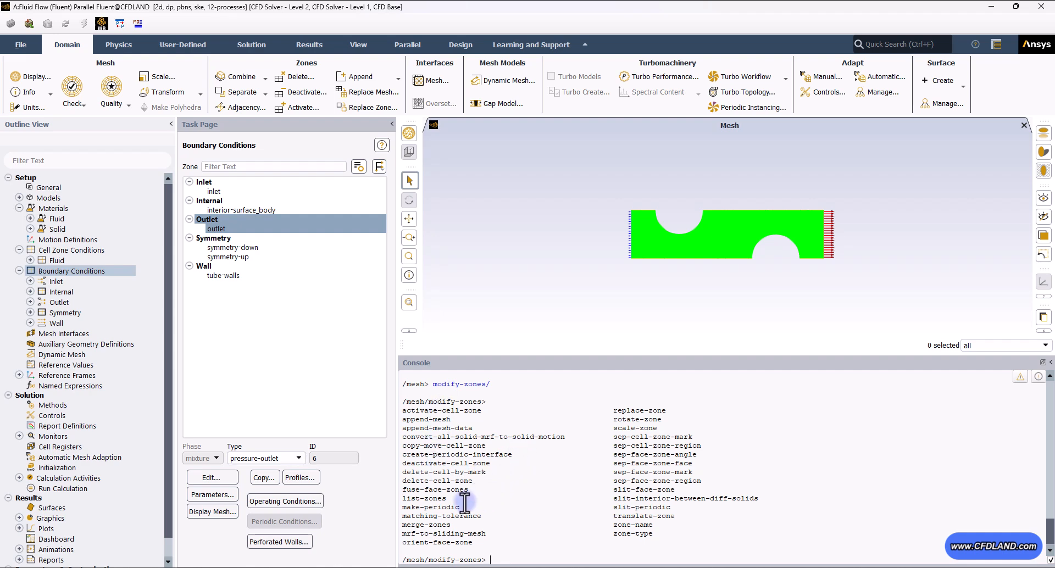
{"action": "left_click_drag", "start_coordinate": [460, 507], "coordinate": [396, 506]}
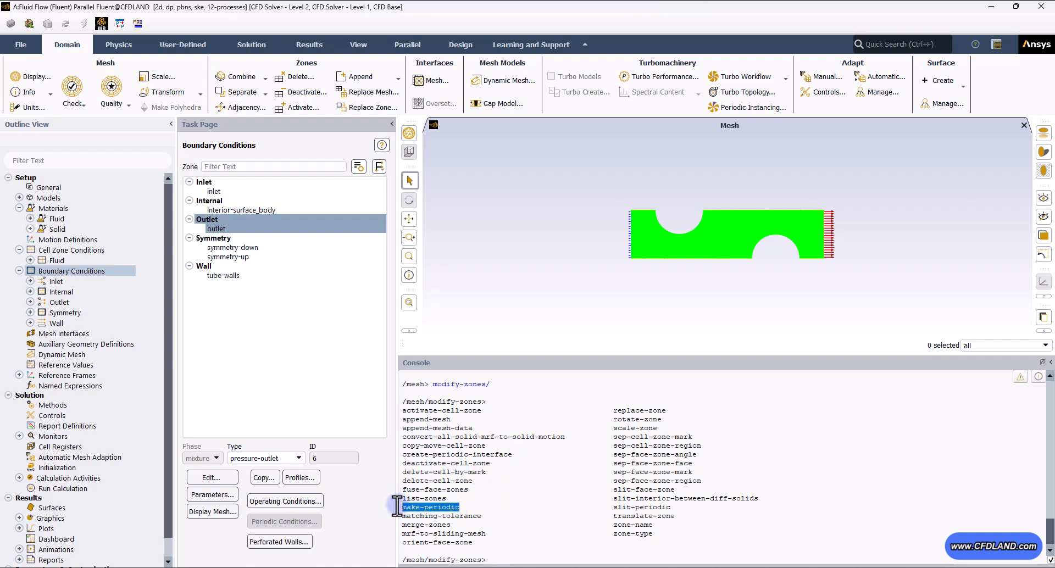
{"action": "left_click", "coordinate": [525, 560]}
{"action": "key", "text": "Return"}
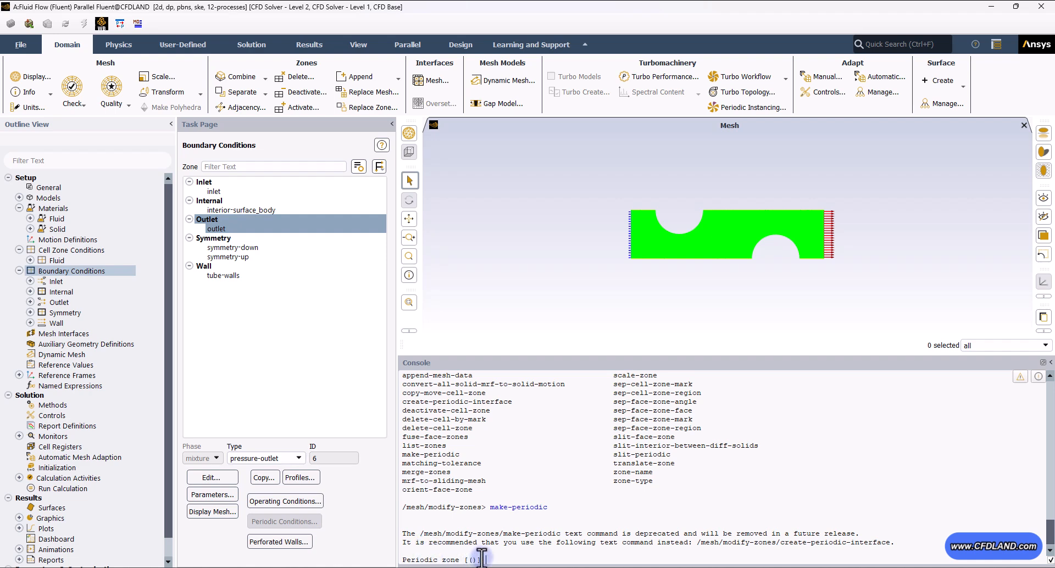
- Specify the inlet, zone 5, as the periodic zone and the outlet, zone 6, as its shadow zone
{"action": "left_click", "coordinate": [224, 191]}
{"action": "double_click", "coordinate": [317, 458]}
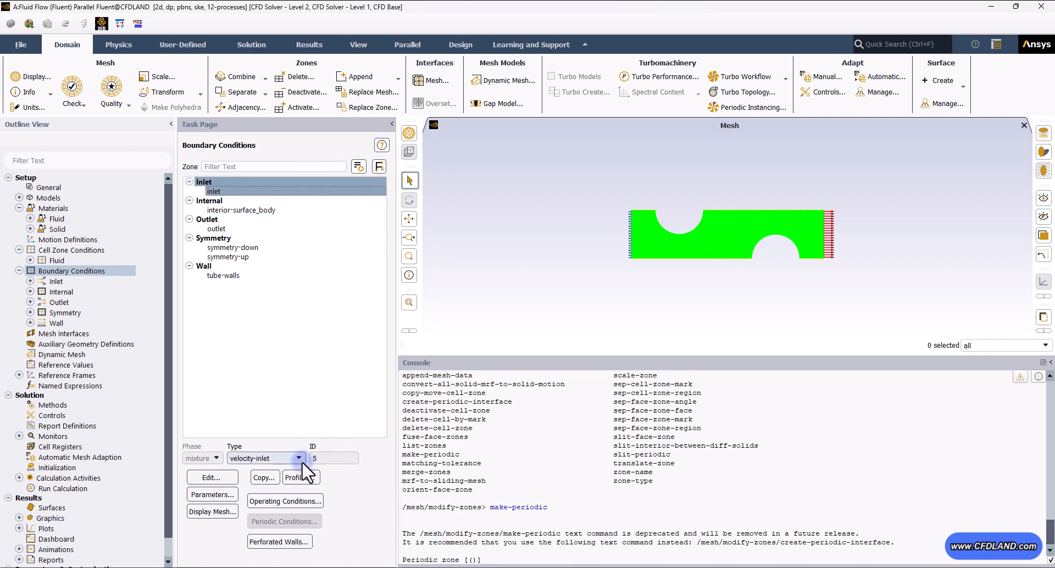
{"action": "left_click", "coordinate": [332, 463]}
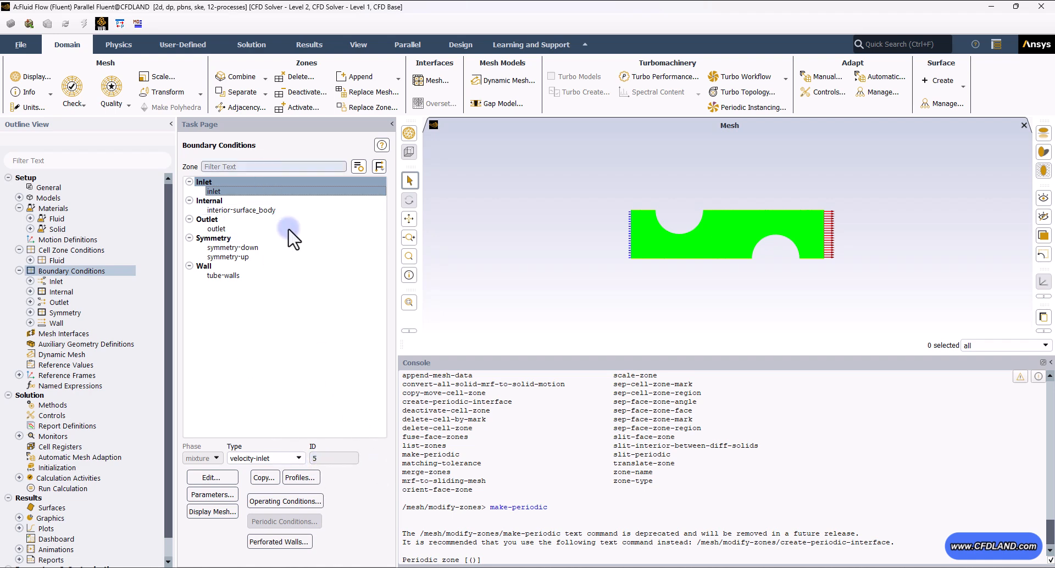
{"action": "left_click", "coordinate": [532, 558]}
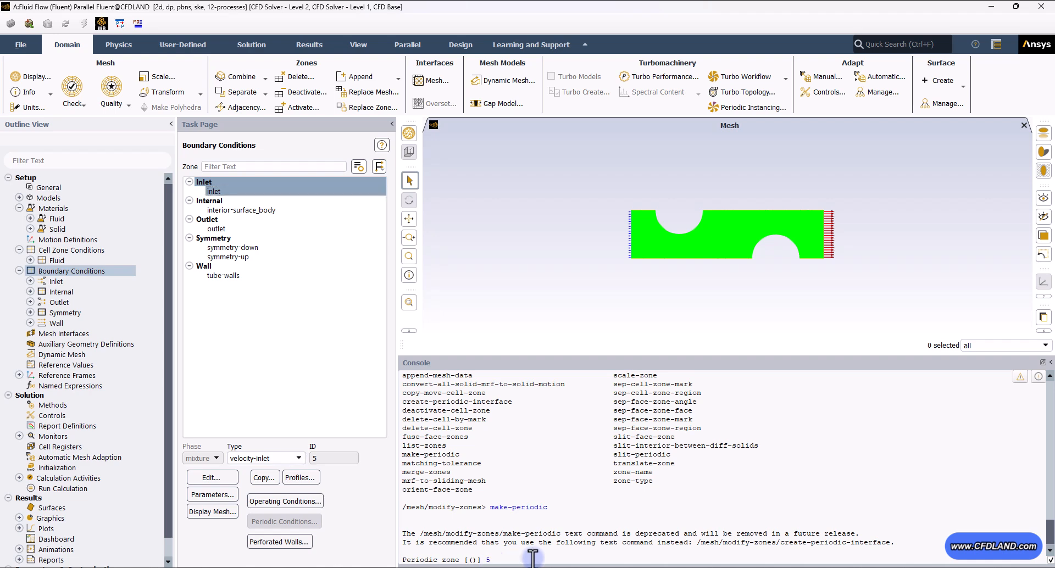
{"action": "type", "text": "5"}
{"action": "key", "text": "Return"}
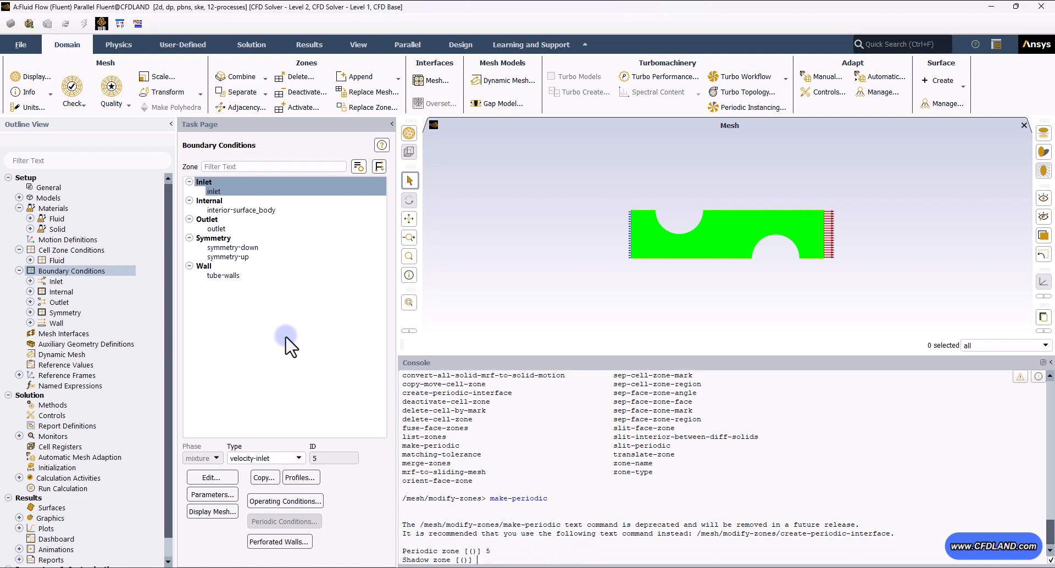
{"action": "left_click", "coordinate": [219, 227]}
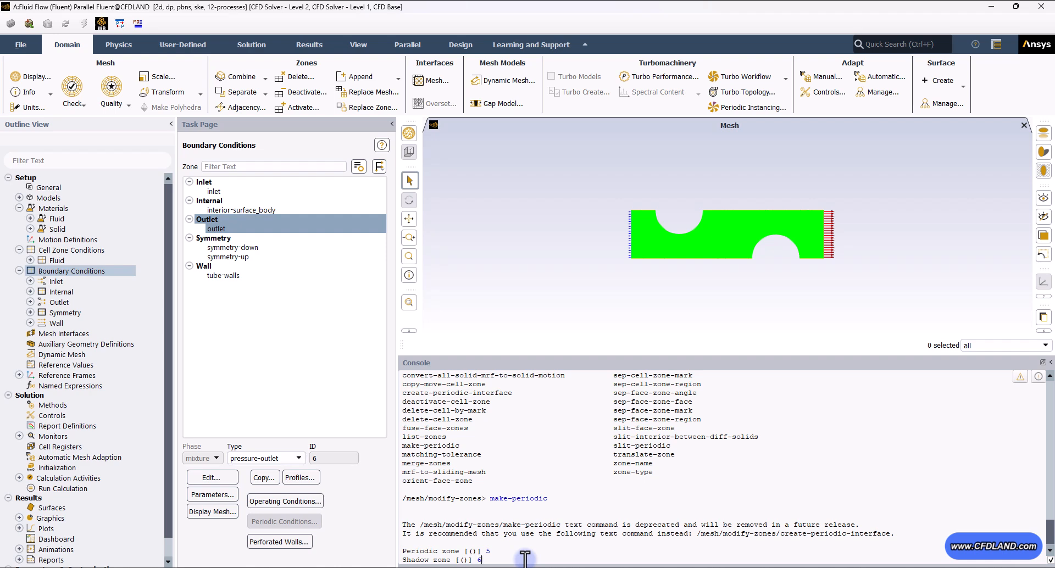
{"action": "type", "text": "6"}
{"action": "key", "text": "Return"}
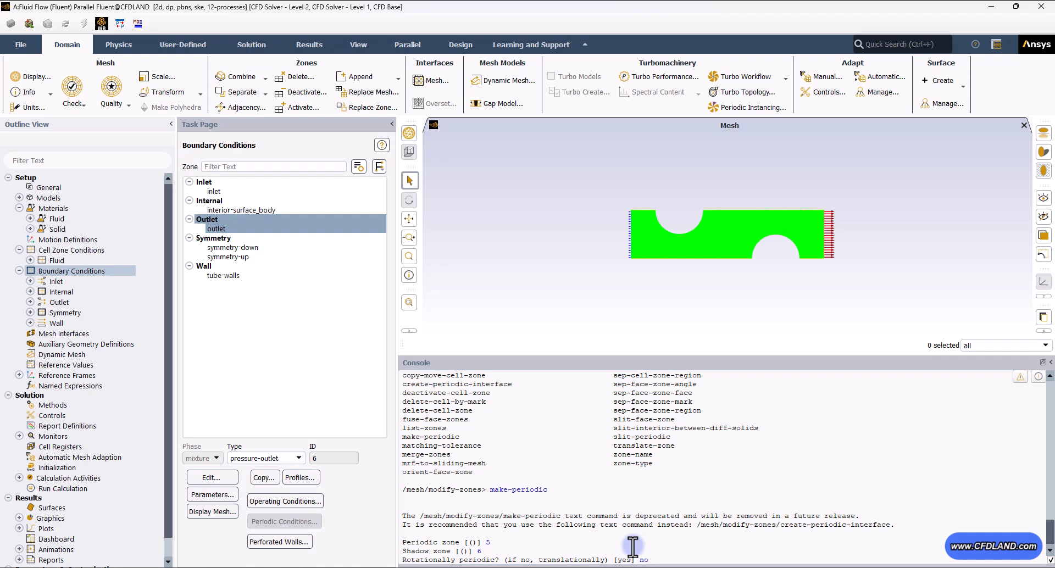
- Make the periodicity translational and confirm creating the periodic zones with an auto-detected translation vector
{"action": "key", "text": "Return"}
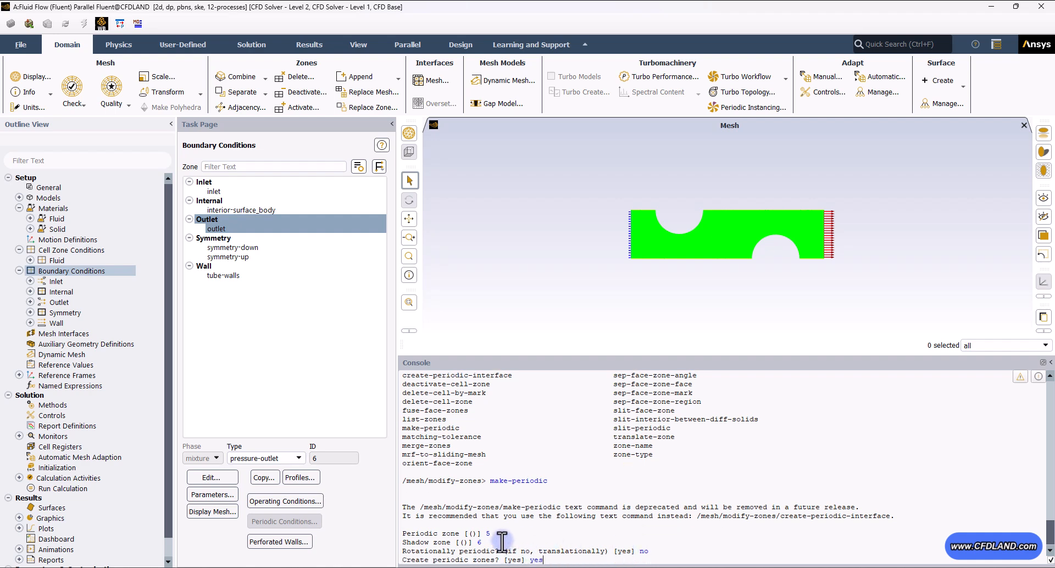
{"action": "type", "text": "yes"}
{"action": "key", "text": "Return"}
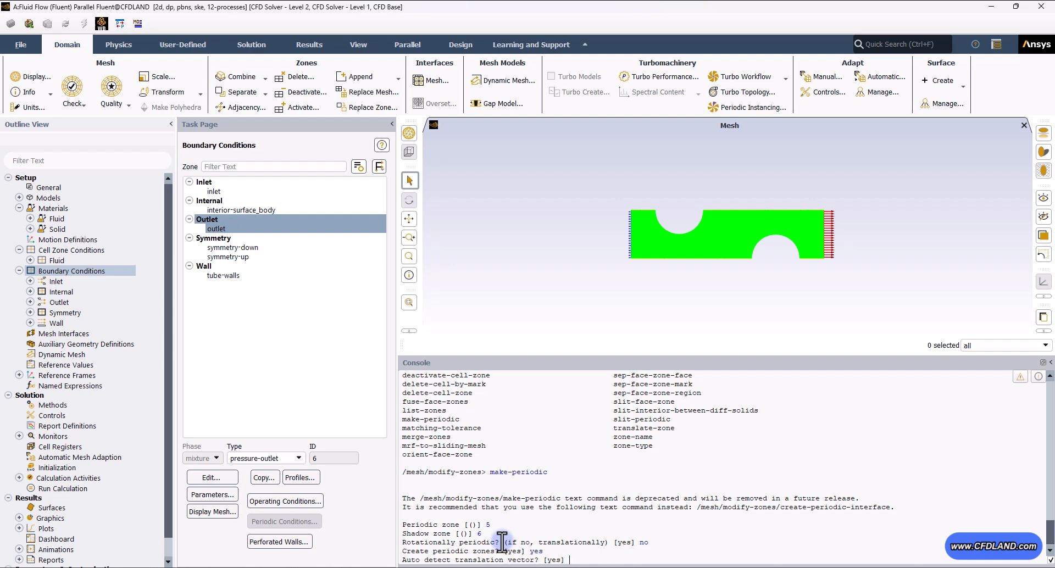
{"action": "type", "text": "yes"}
{"action": "key", "text": "Return"}
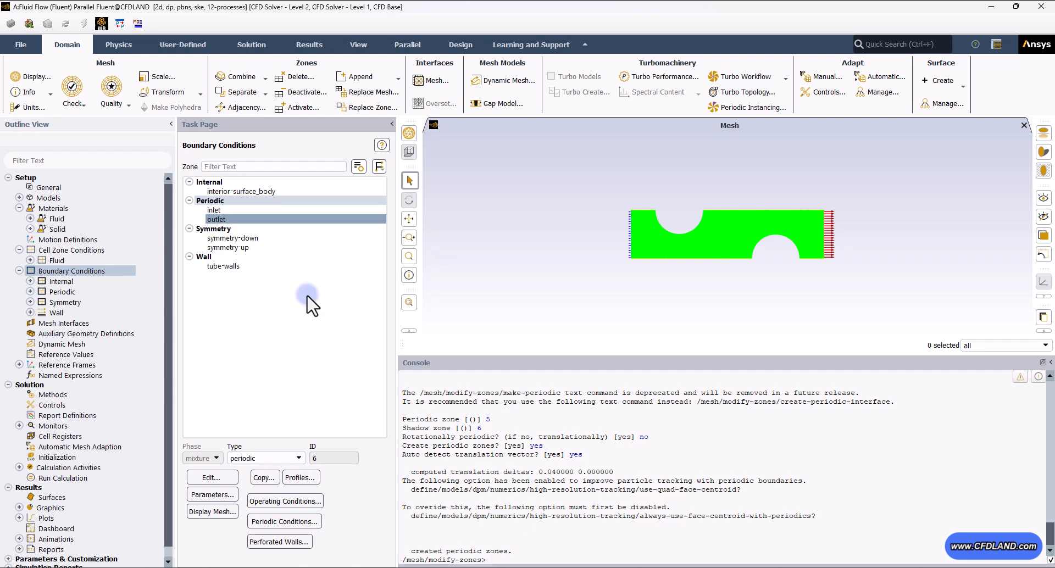
- Define the inlet's periodic conditions to specify a mass flow rate of 0.05 kg/s along the X direction
{"action": "left_click", "coordinate": [217, 210]}
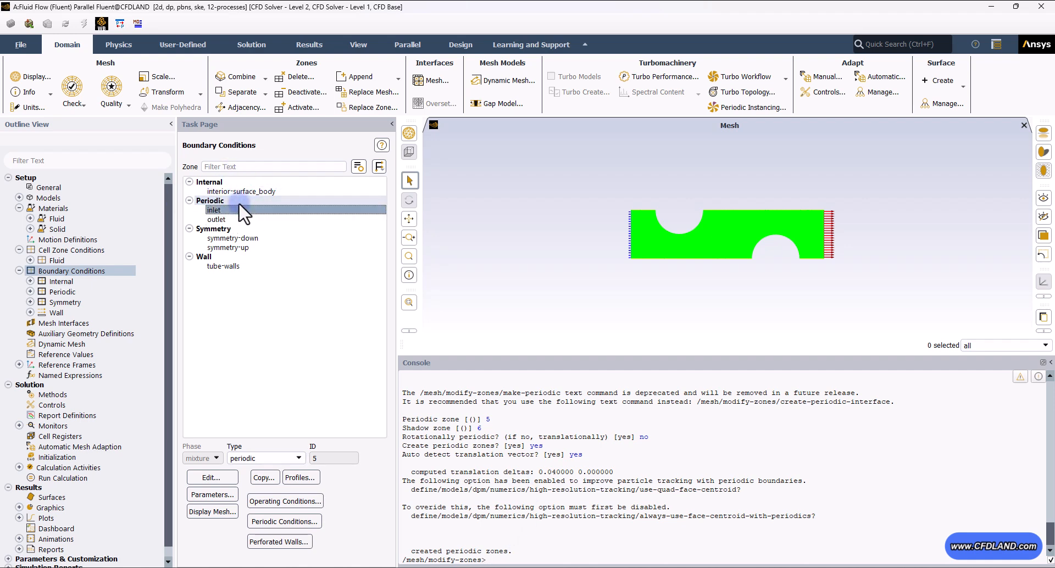
{"action": "left_click", "coordinate": [296, 523]}
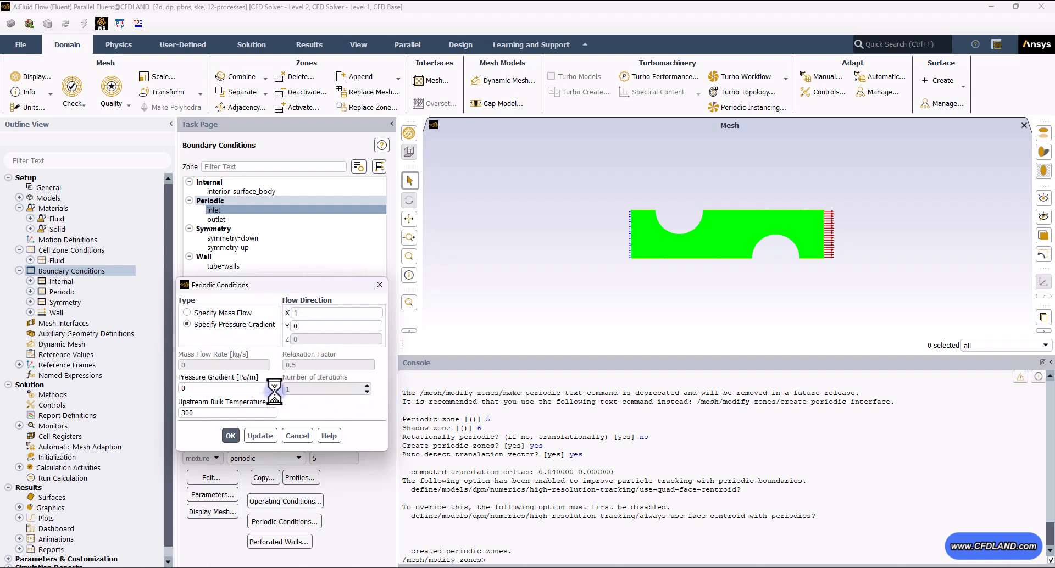
{"action": "left_click", "coordinate": [199, 313]}
{"action": "double_click", "coordinate": [186, 364]}
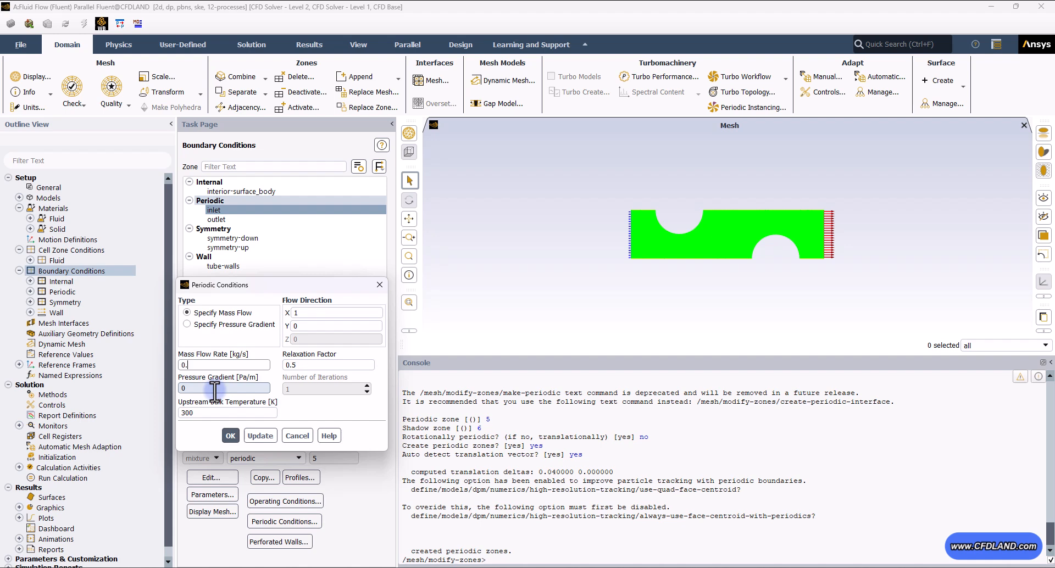
{"action": "double_click", "coordinate": [324, 313]}
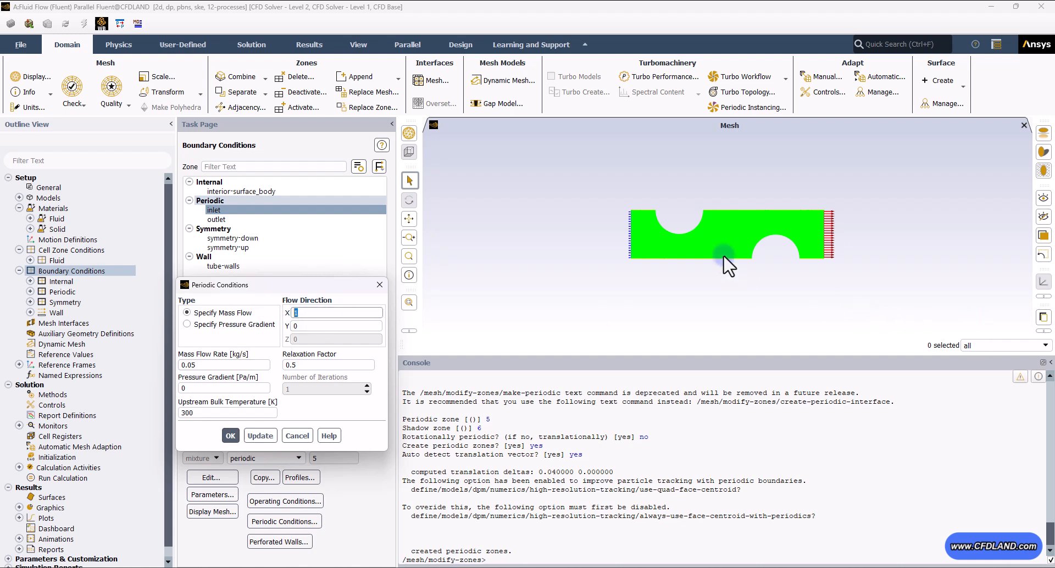
{"action": "left_click", "coordinate": [409, 302]}
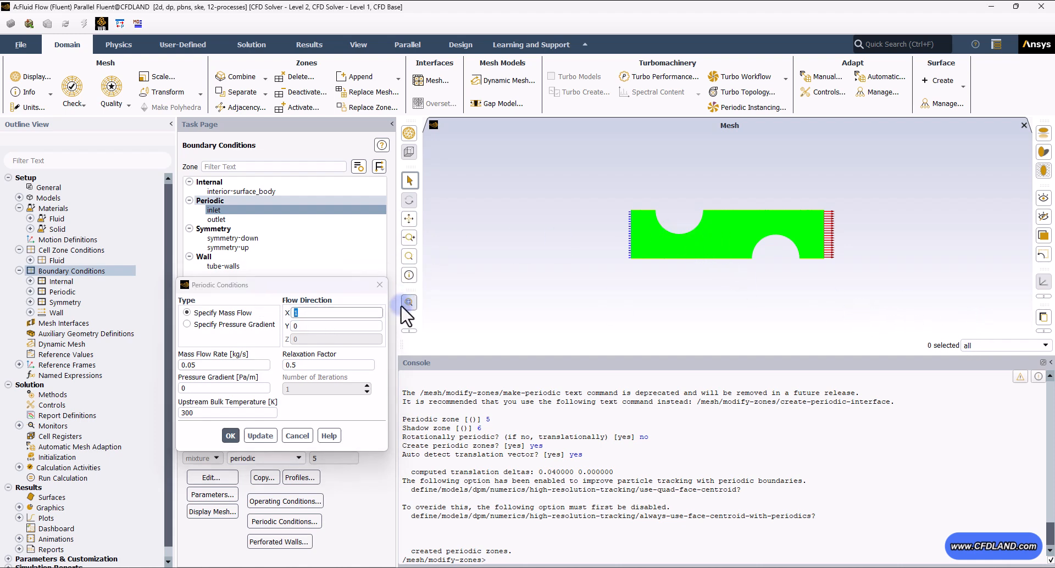
{"action": "left_click_drag", "start_coordinate": [476, 355], "coordinate": [476, 442]}
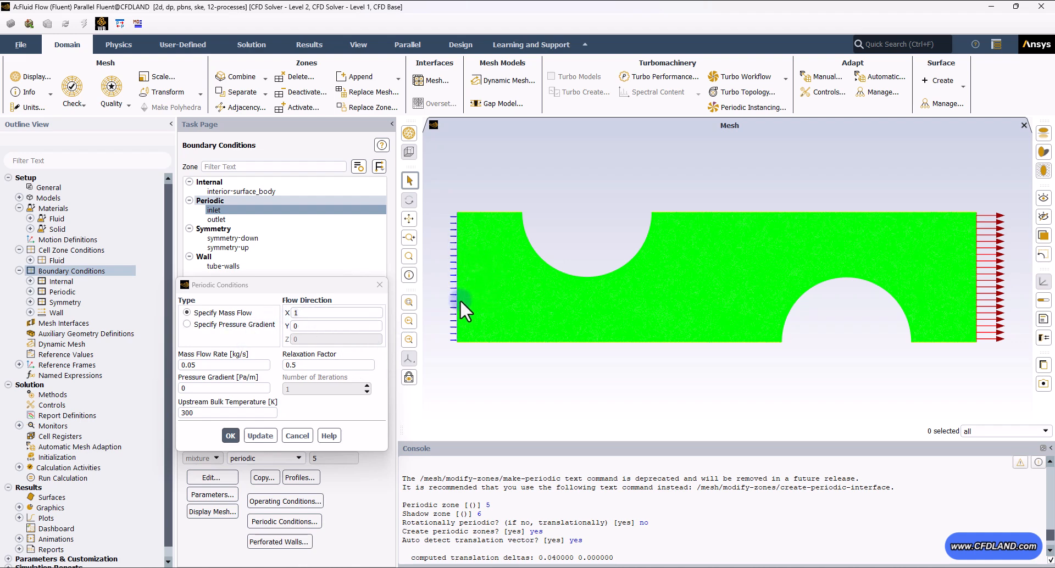
{"action": "left_click", "coordinate": [325, 312]}
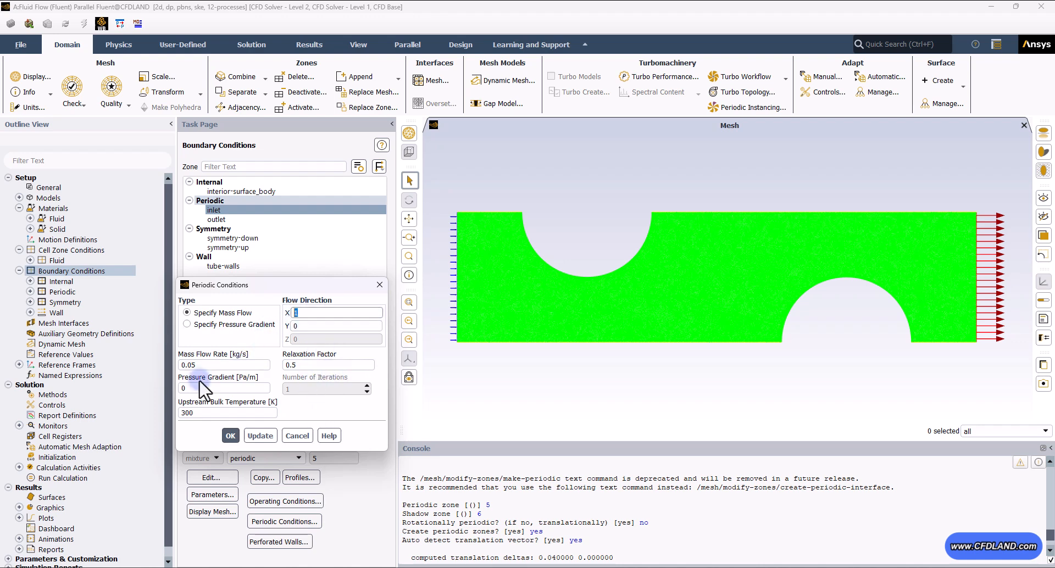
{"action": "double_click", "coordinate": [223, 413]}
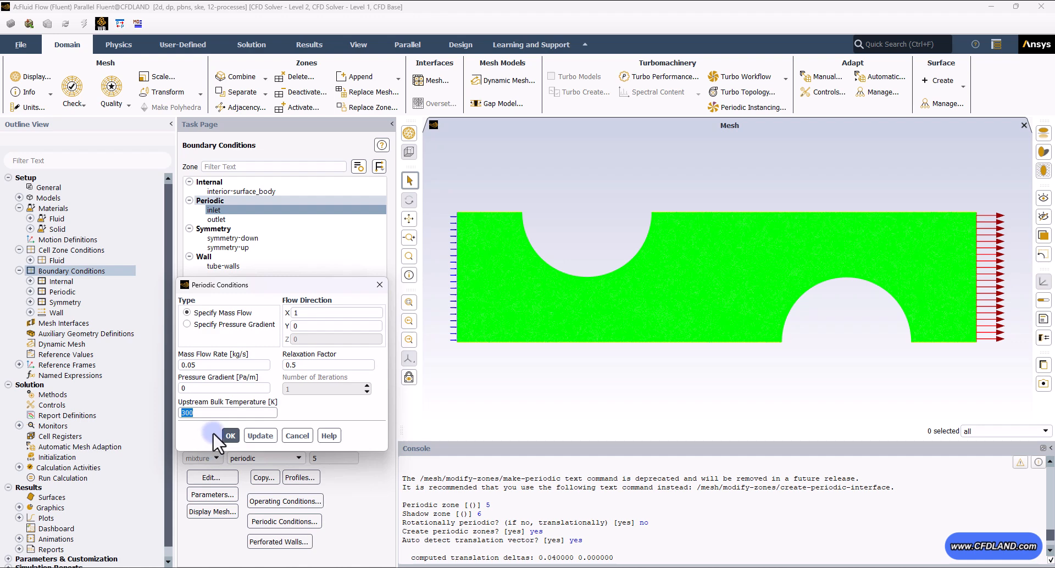
{"action": "left_click", "coordinate": [231, 435]}
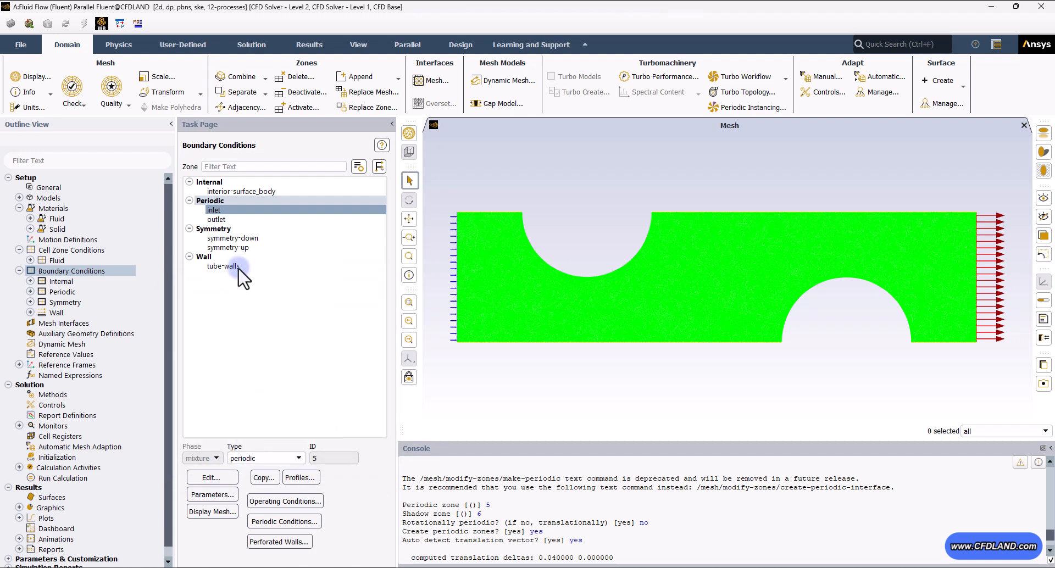
- Mirror the displayed mesh about the symmetry-up and symmetry-down planes
{"action": "left_click", "coordinate": [237, 238]}
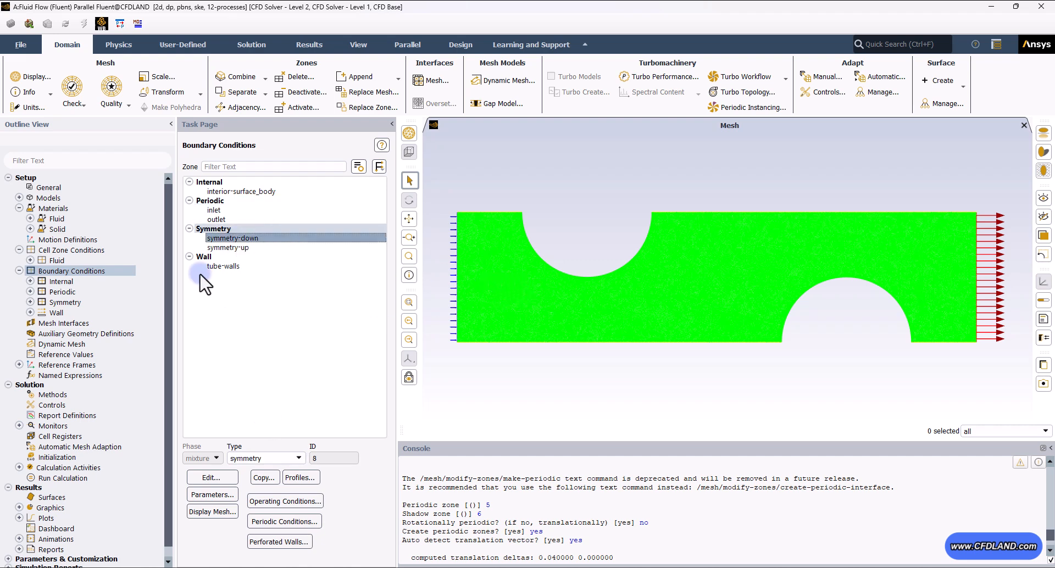
{"action": "left_click", "coordinate": [263, 238]}
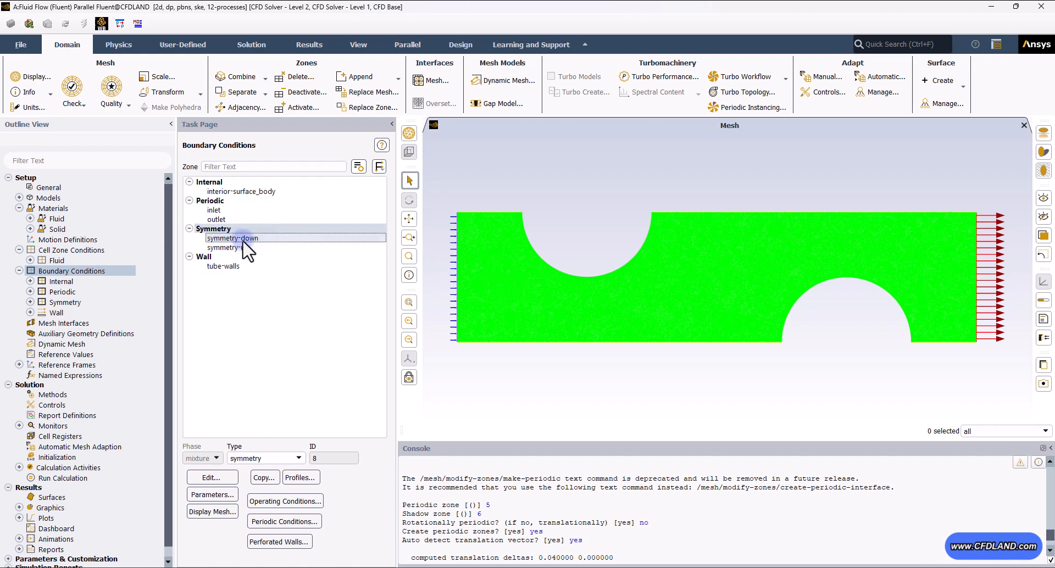
{"action": "left_click", "coordinate": [263, 239]}
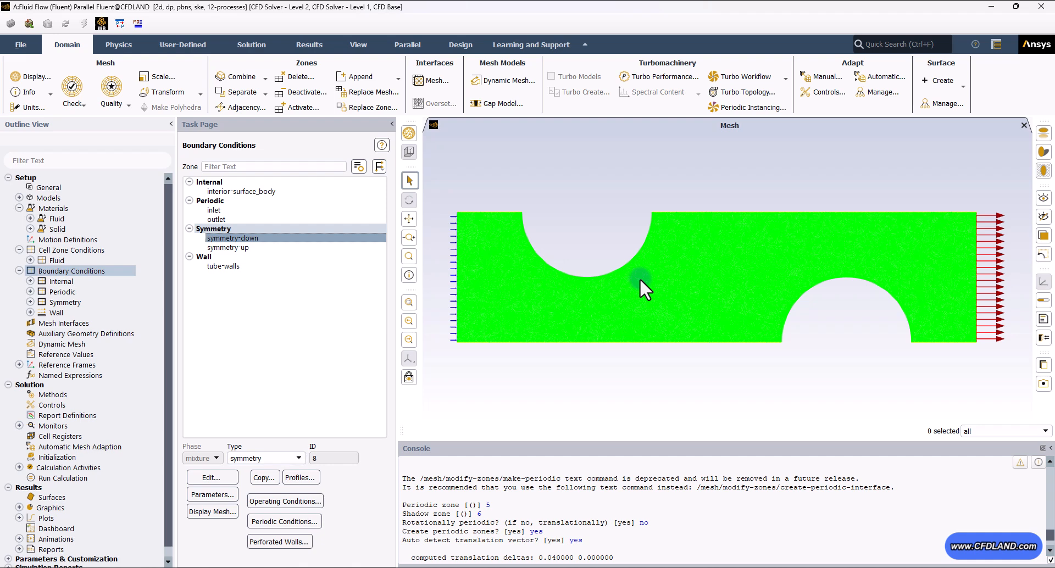
{"action": "left_click", "coordinate": [358, 45]}
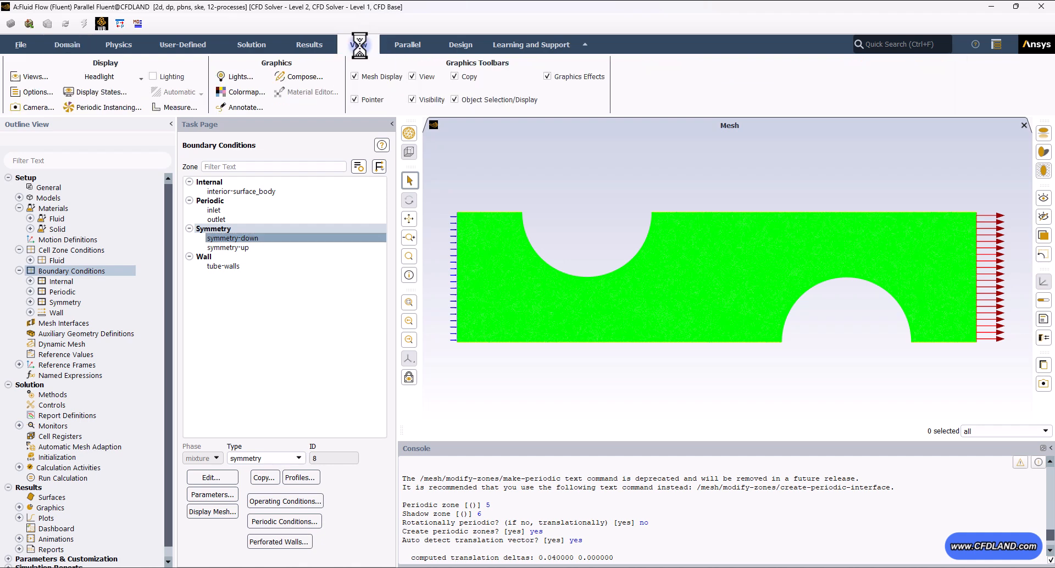
{"action": "left_click", "coordinate": [25, 79]}
{"action": "left_click", "coordinate": [398, 321]}
{"action": "left_click", "coordinate": [418, 330]}
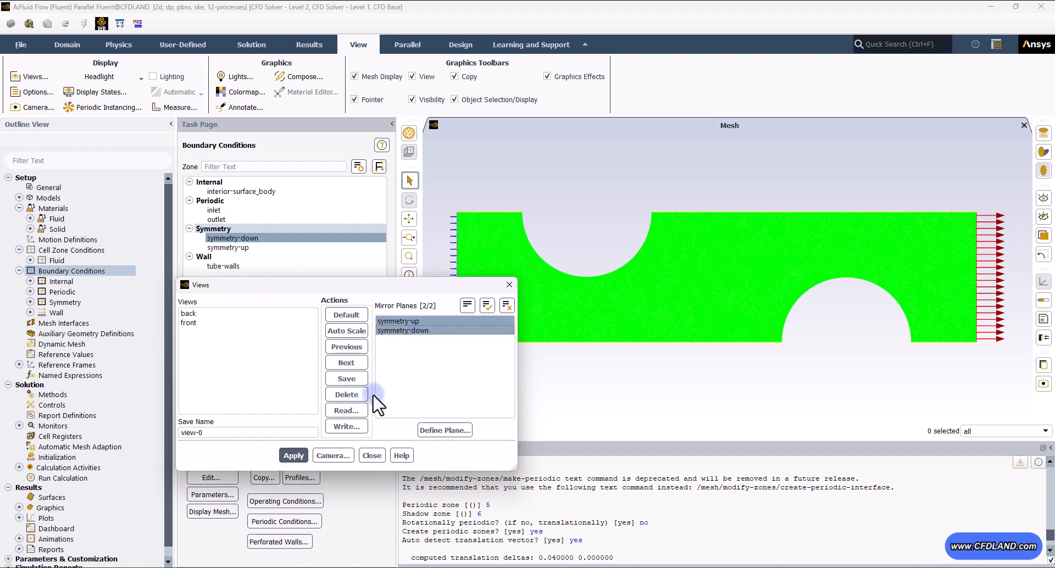
{"action": "left_click", "coordinate": [300, 456]}
{"action": "left_click", "coordinate": [374, 455]}
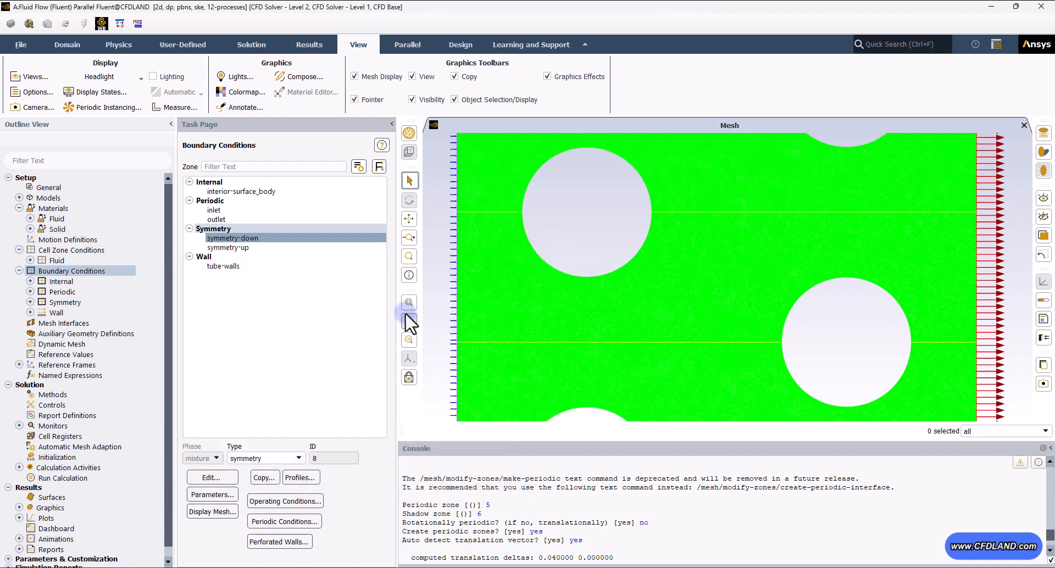
{"action": "left_click", "coordinate": [409, 303]}
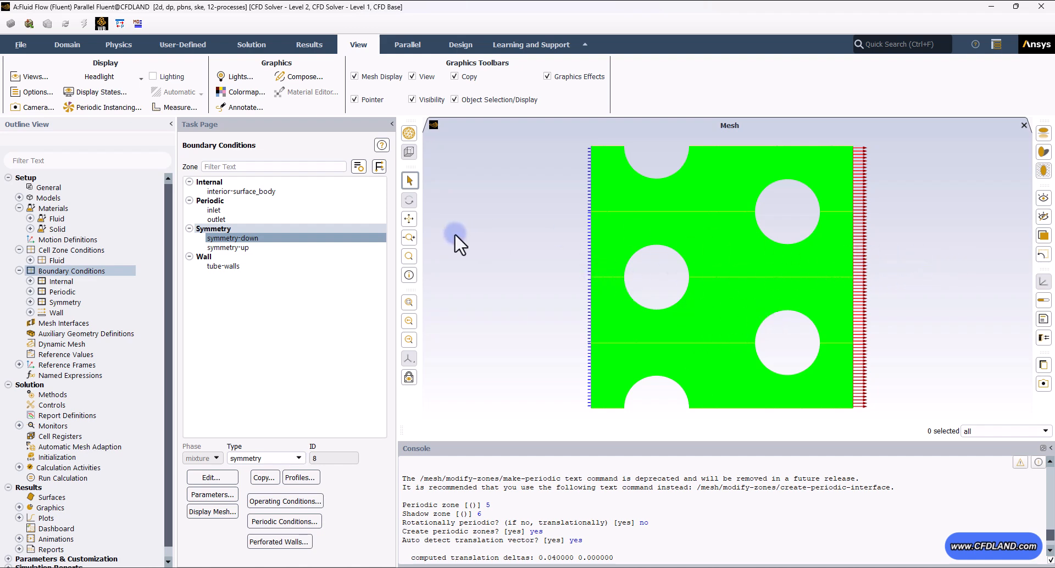
- Set the tube-walls thermal condition to a fixed temperature of 400 K
{"action": "left_click", "coordinate": [223, 266]}
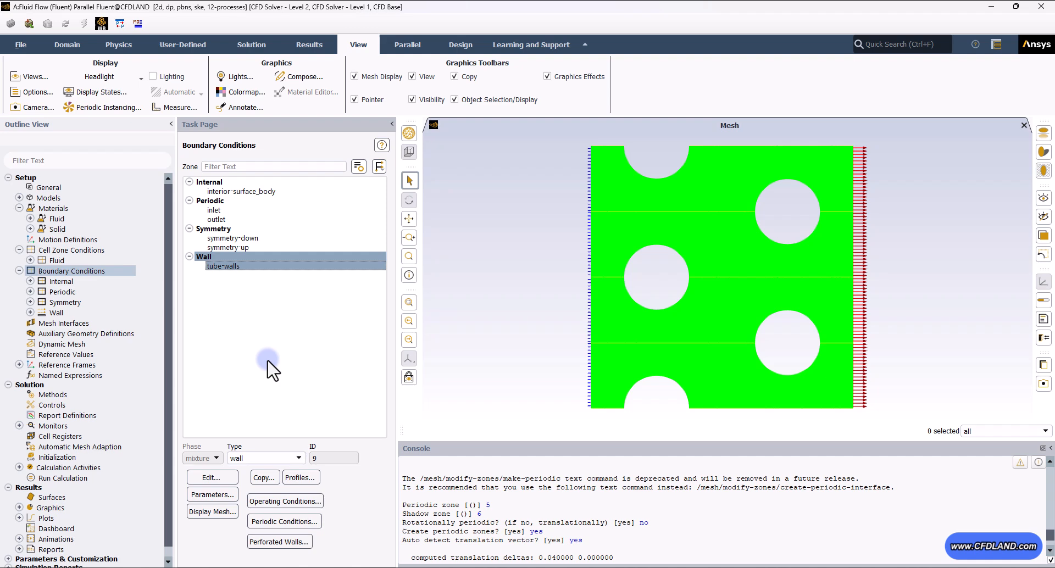
{"action": "left_click", "coordinate": [207, 475]}
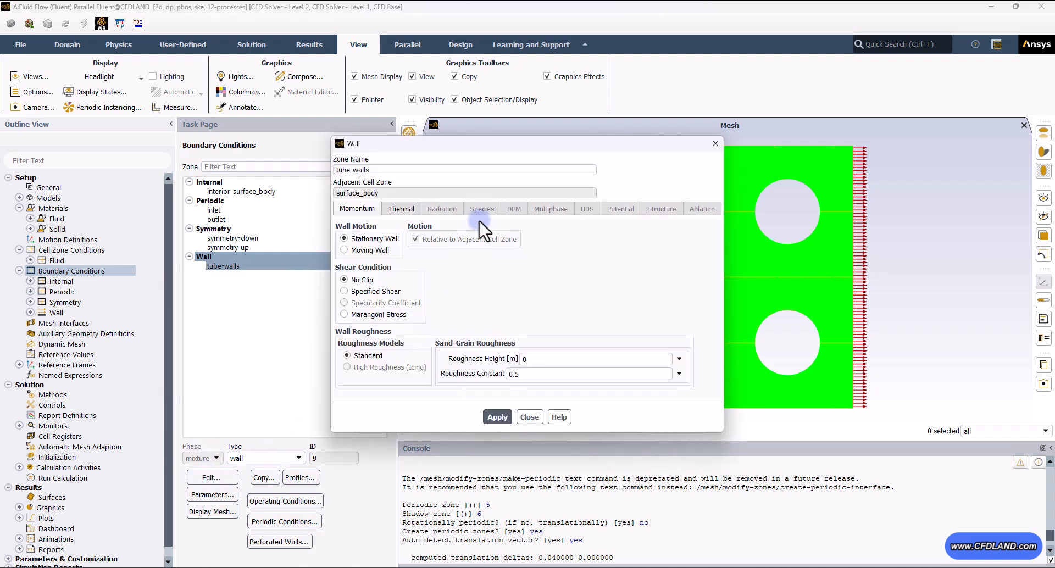
{"action": "left_click_drag", "start_coordinate": [470, 153], "coordinate": [237, 171]}
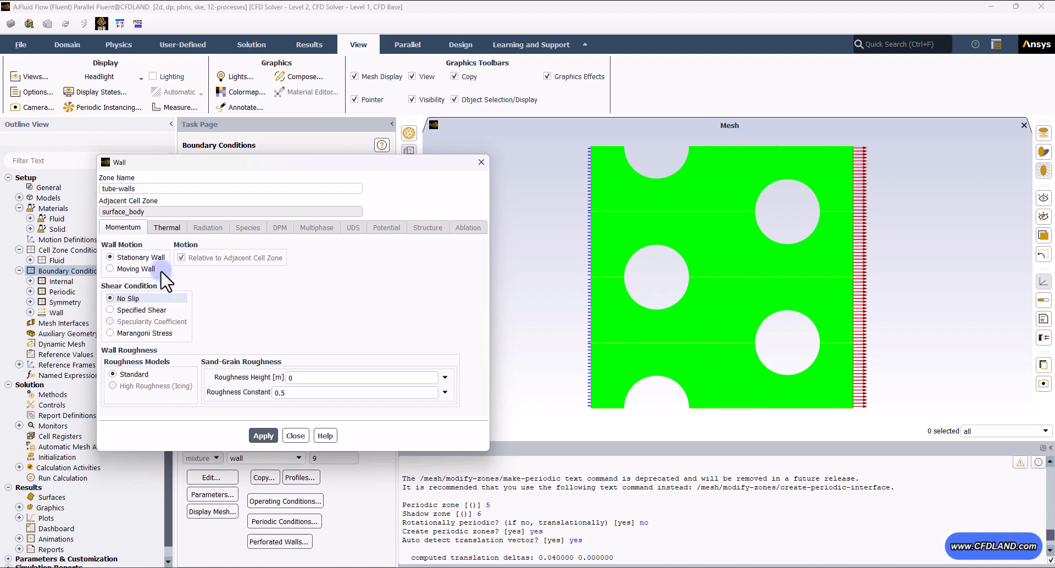
{"action": "left_click", "coordinate": [167, 227]}
{"action": "left_click", "coordinate": [137, 270]}
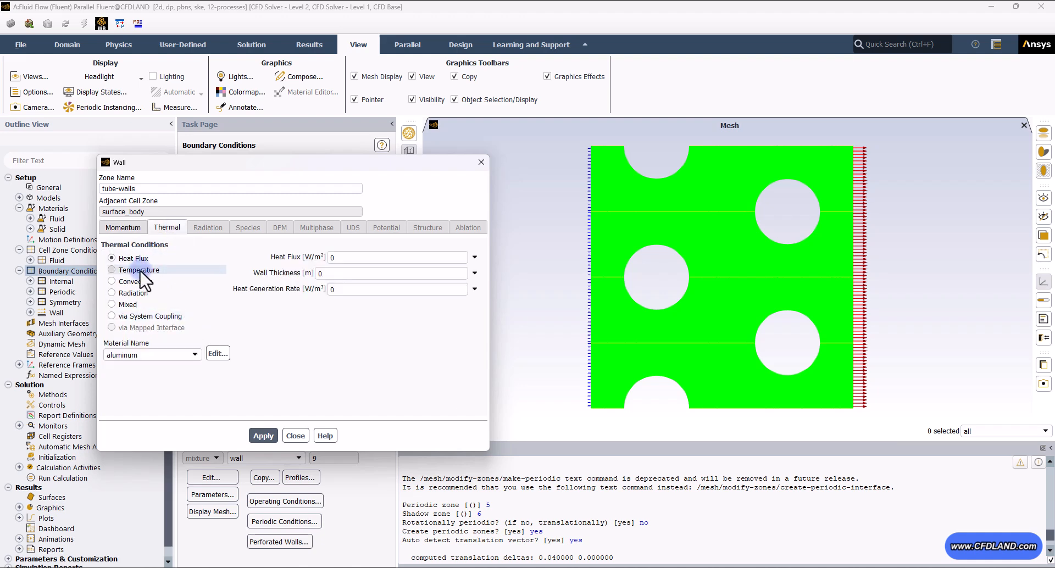
{"action": "double_click", "coordinate": [350, 258]}
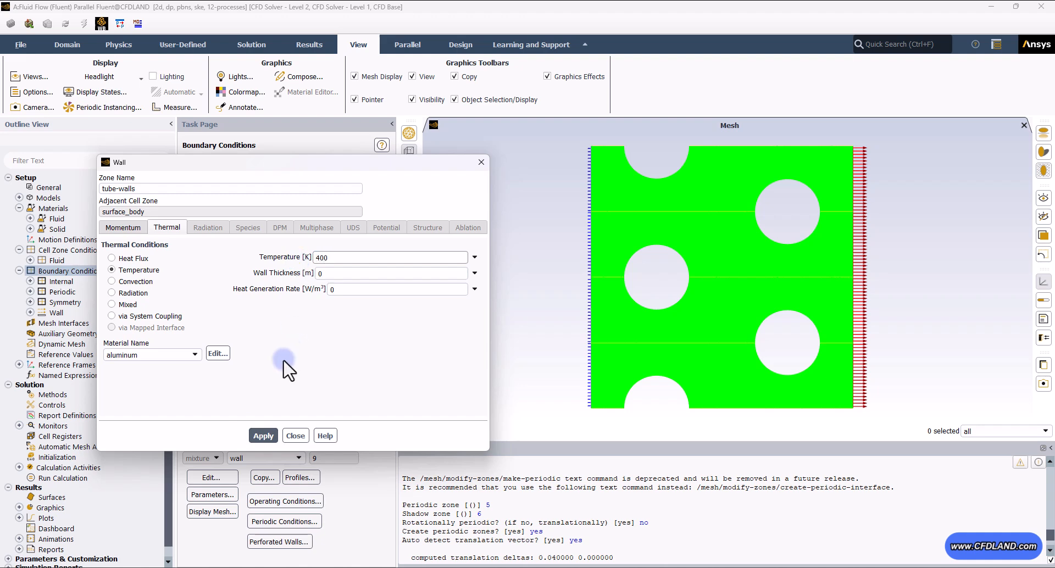
{"action": "left_click", "coordinate": [252, 433]}
{"action": "left_click", "coordinate": [295, 437]}
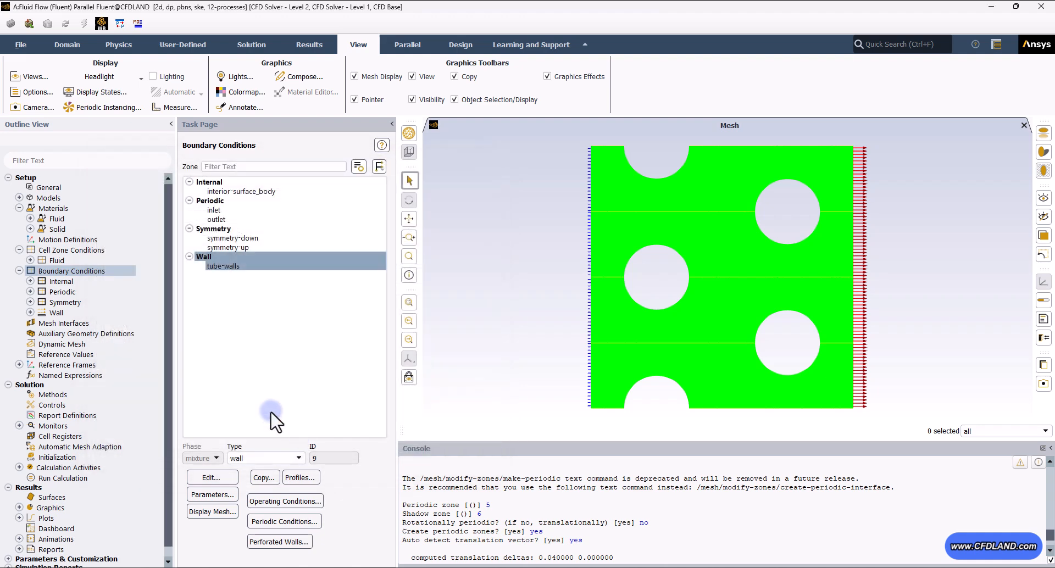
- Set the solution methods to the SIMPLE scheme with PRESTO! pressure discretization
{"action": "left_click", "coordinate": [17, 271]}
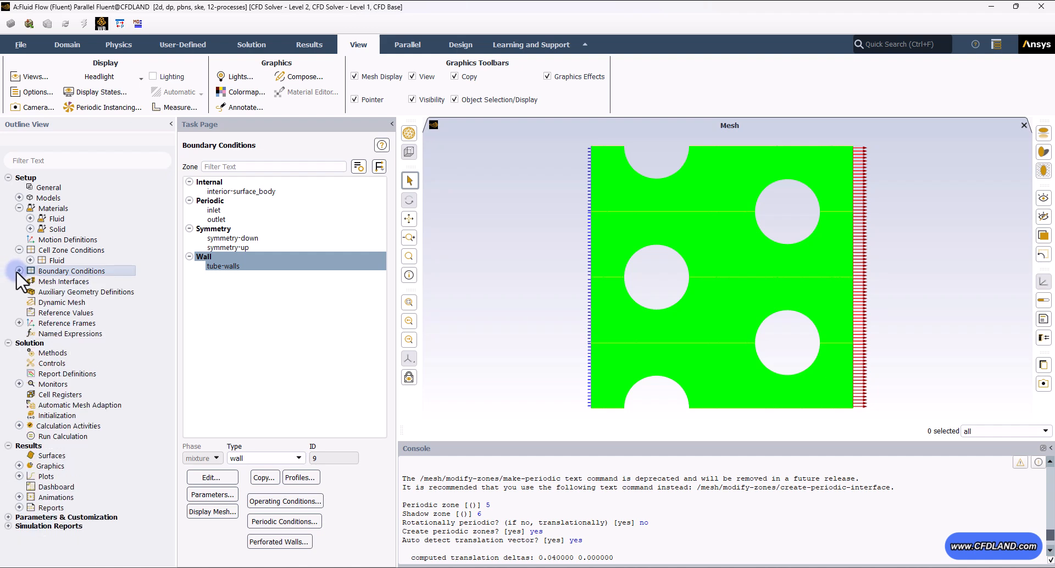
{"action": "left_click", "coordinate": [53, 352]}
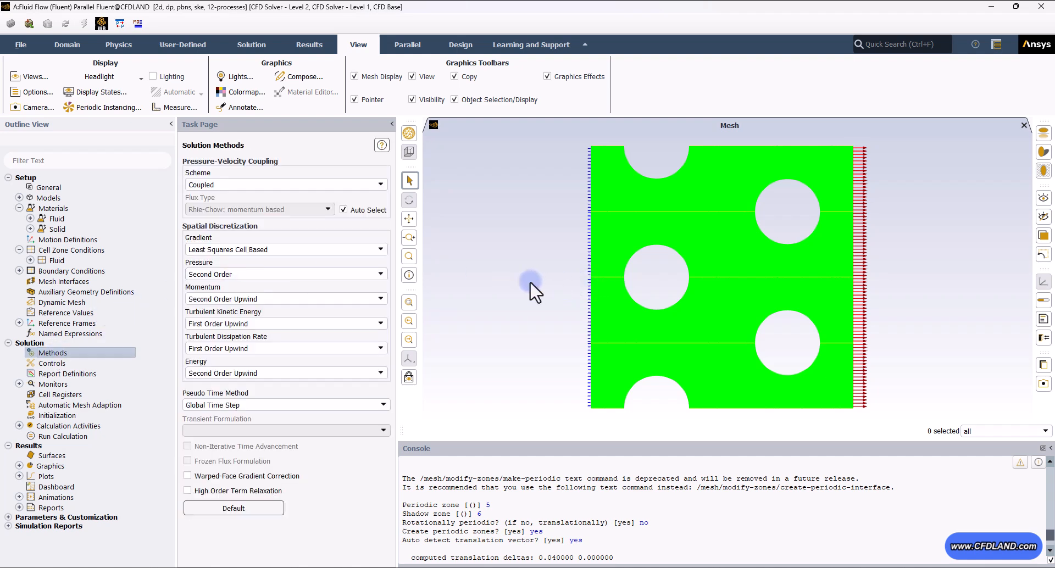
{"action": "left_click", "coordinate": [285, 185]}
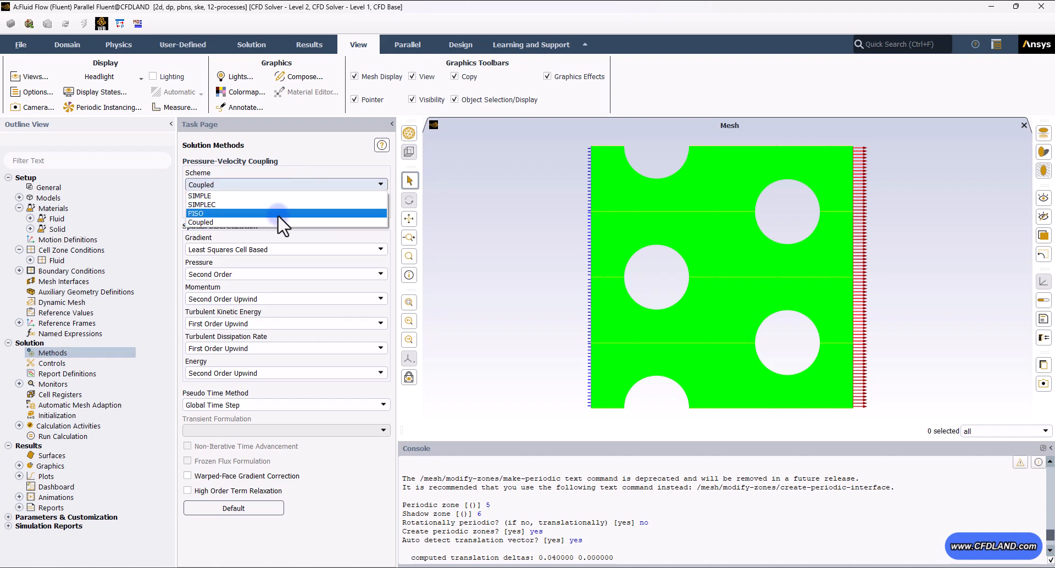
{"action": "left_click", "coordinate": [241, 196]}
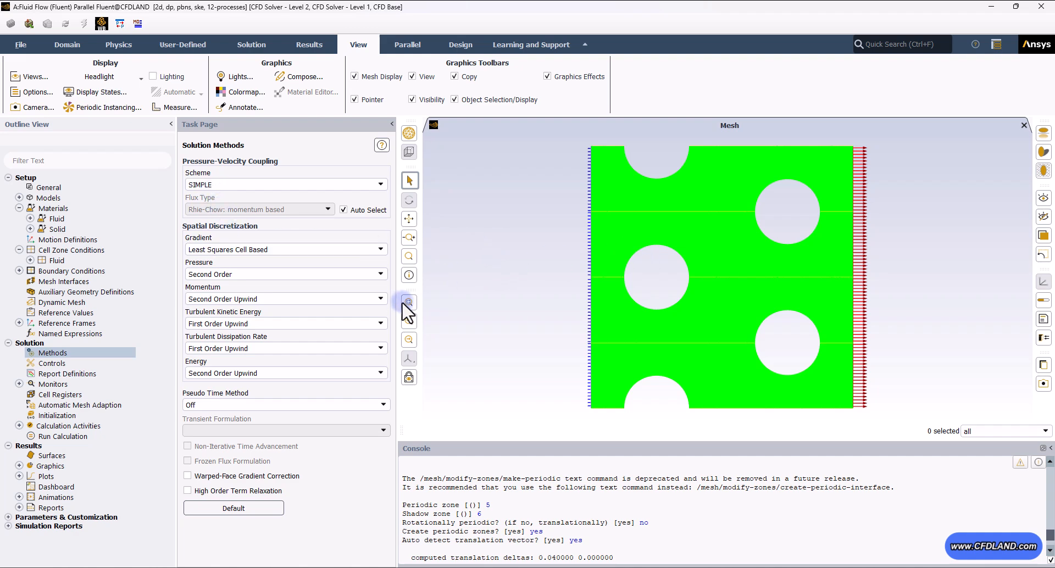
{"action": "left_click", "coordinate": [248, 275]}
{"action": "left_click", "coordinate": [214, 294]}
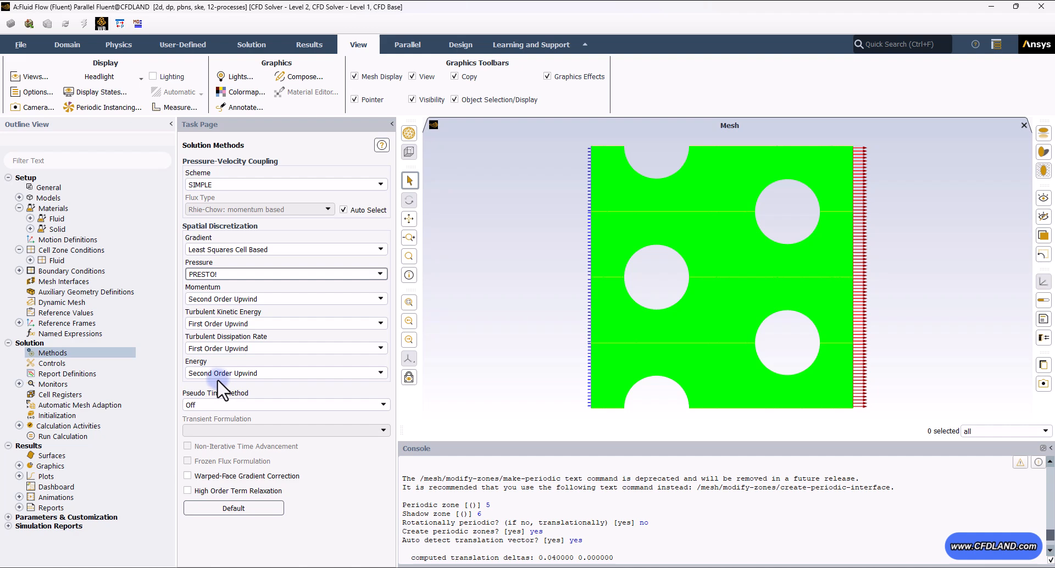
- Open the residual monitors and review the absolute convergence criteria of each equation
{"action": "left_click", "coordinate": [18, 384]}
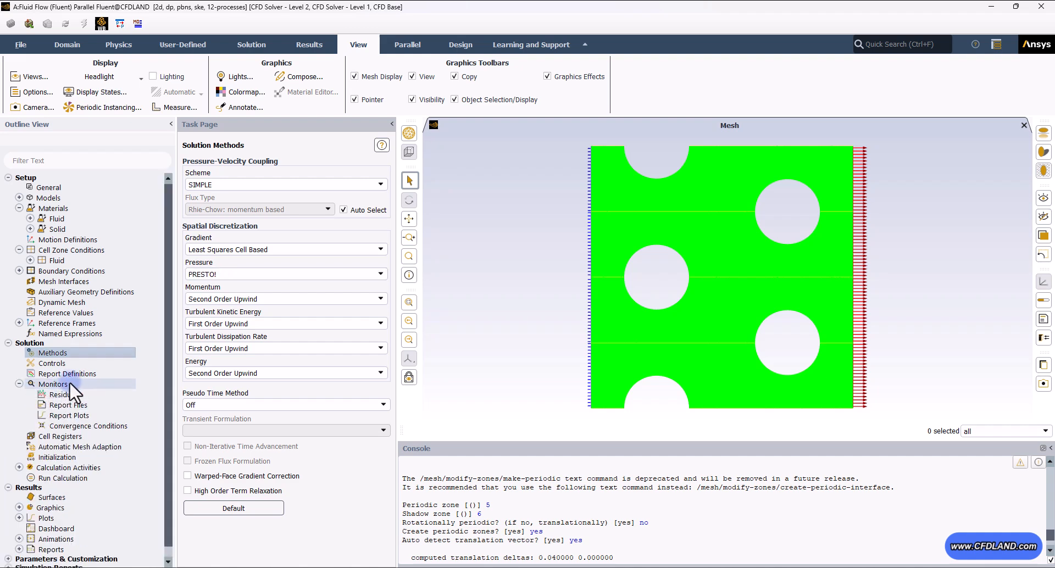
{"action": "left_click", "coordinate": [72, 394]}
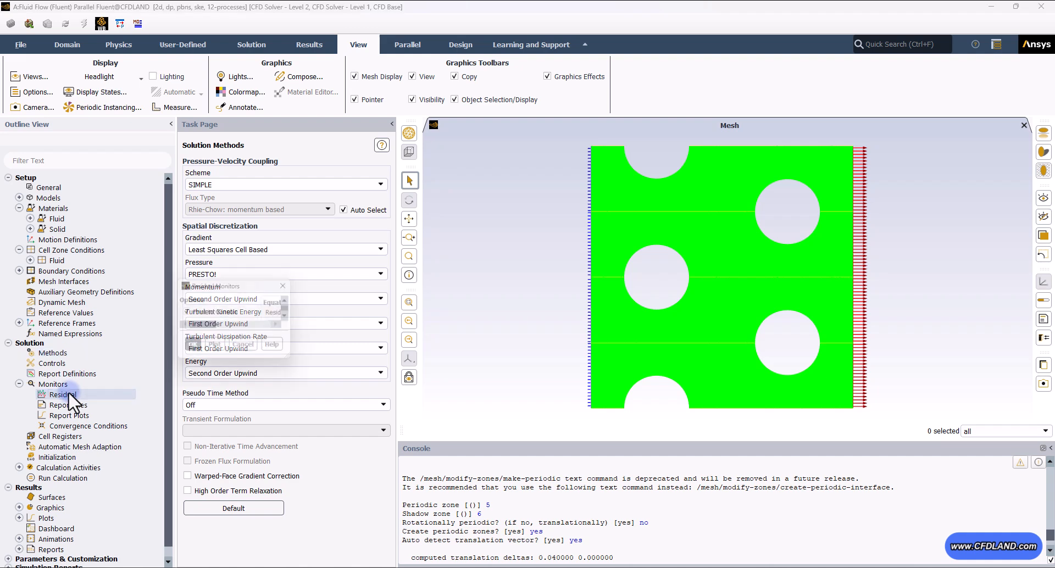
{"action": "double_click", "coordinate": [68, 391]}
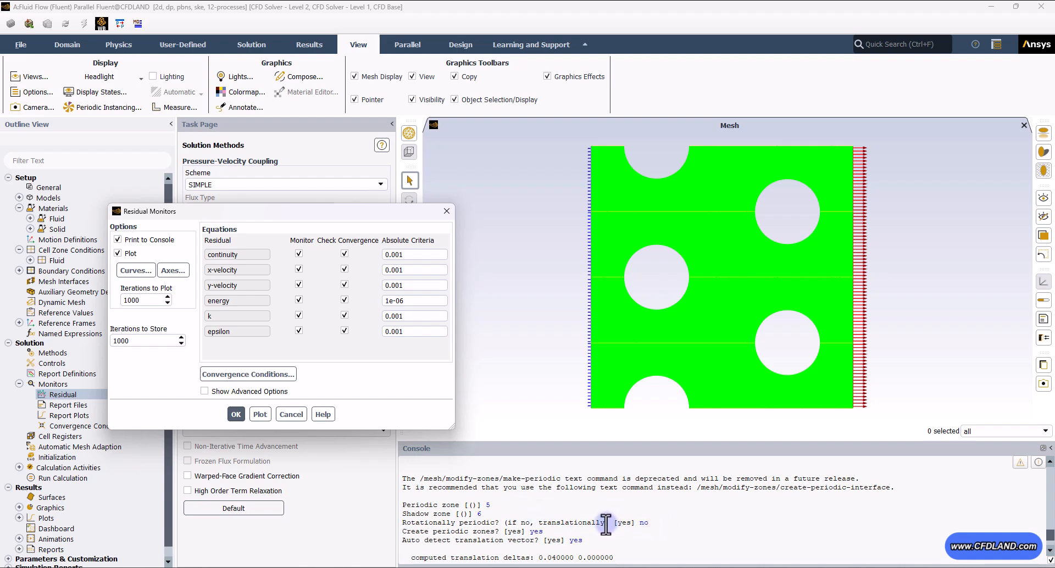
{"action": "double_click", "coordinate": [396, 255]}
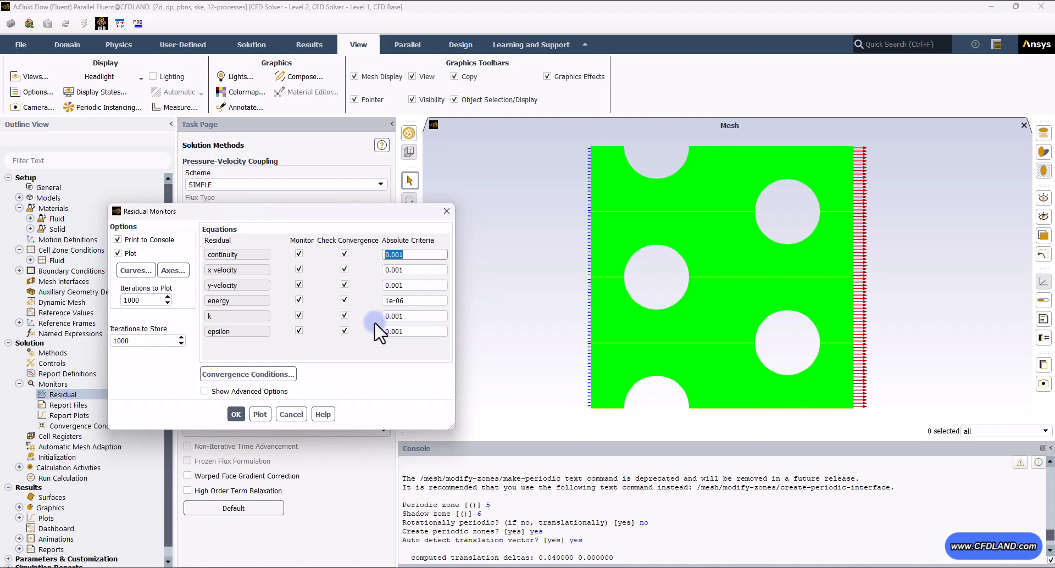
{"action": "left_click", "coordinate": [394, 300]}
{"action": "left_click_drag", "start_coordinate": [395, 299], "coordinate": [373, 296]}
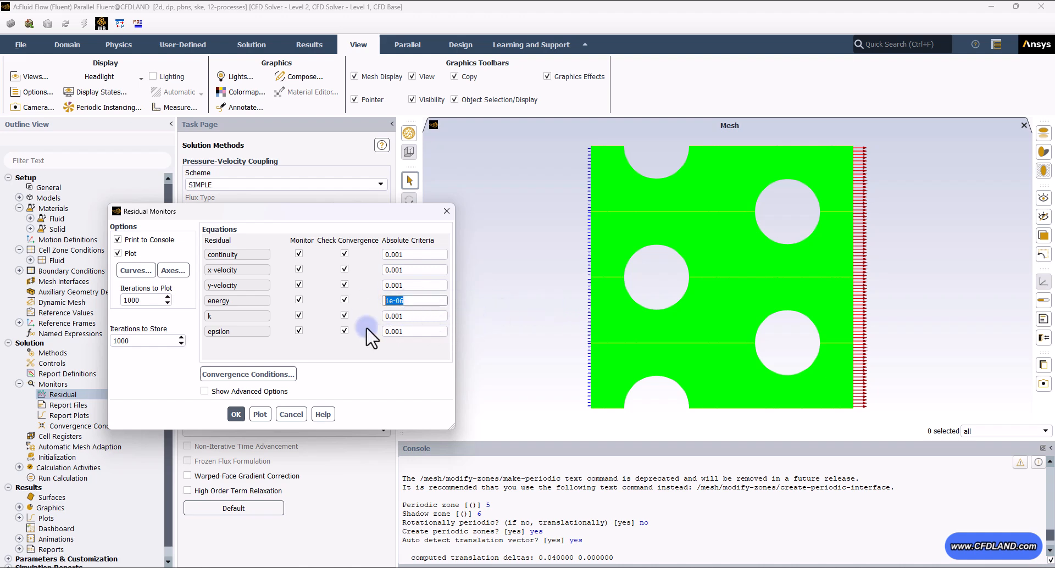
{"action": "left_click", "coordinate": [235, 414]}
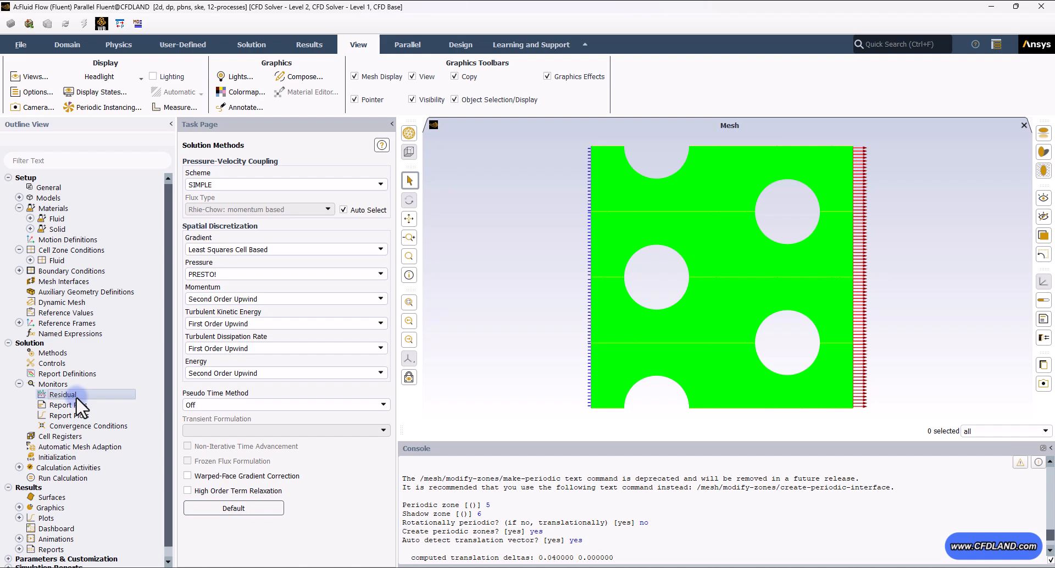
- Create an area-weighted average surface report named v-outlet of velocity magnitude on the outlet
{"action": "left_click", "coordinate": [19, 384]}
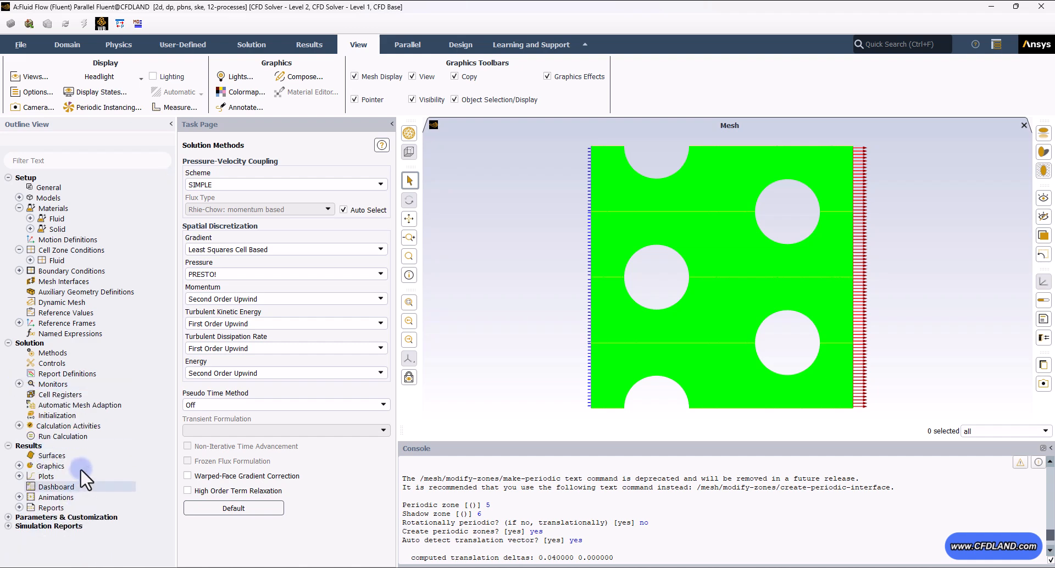
{"action": "right_click", "coordinate": [63, 373]}
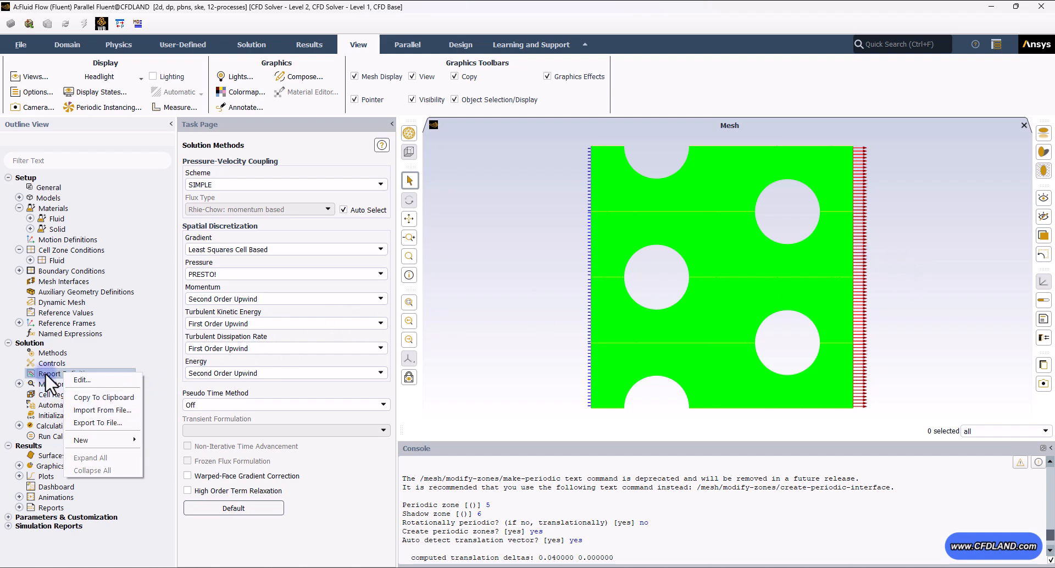
{"action": "mouse_move", "coordinate": [93, 436]}
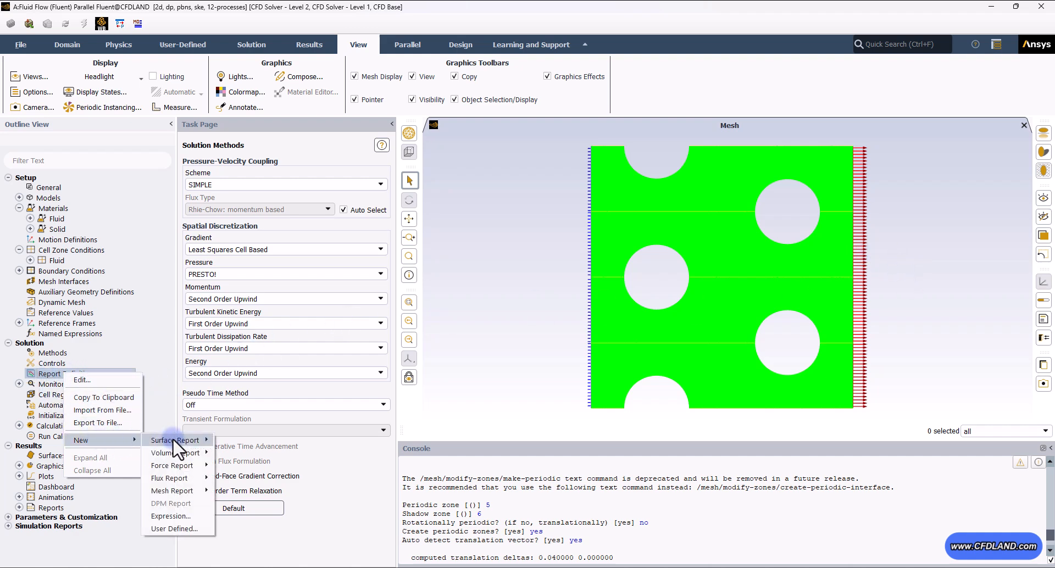
{"action": "mouse_move", "coordinate": [175, 441]}
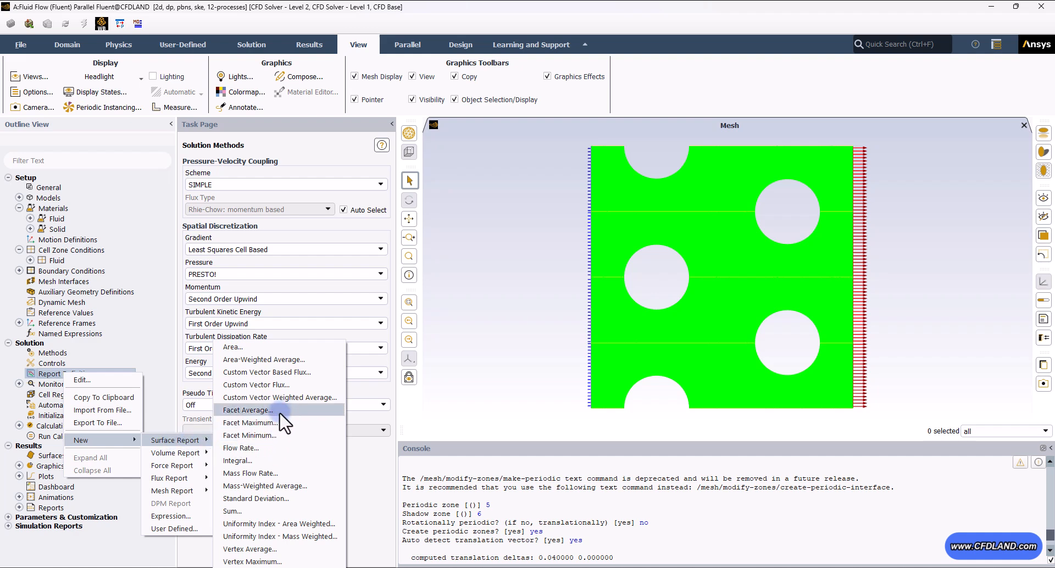
{"action": "left_click", "coordinate": [298, 360]}
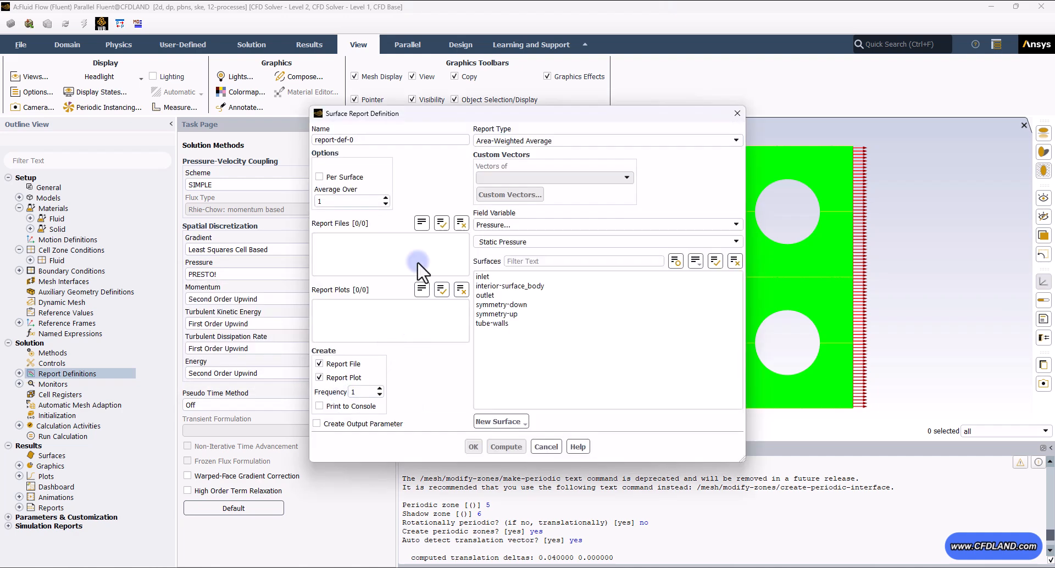
{"action": "left_click_drag", "start_coordinate": [377, 141], "coordinate": [268, 139]}
{"action": "type", "text": "v-outlet"}
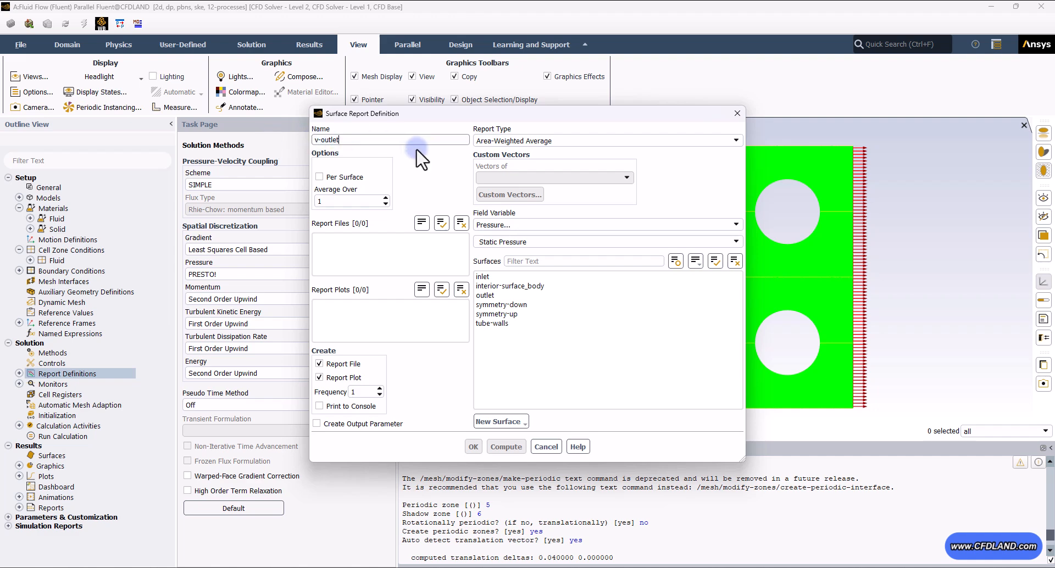
{"action": "left_click", "coordinate": [508, 225]}
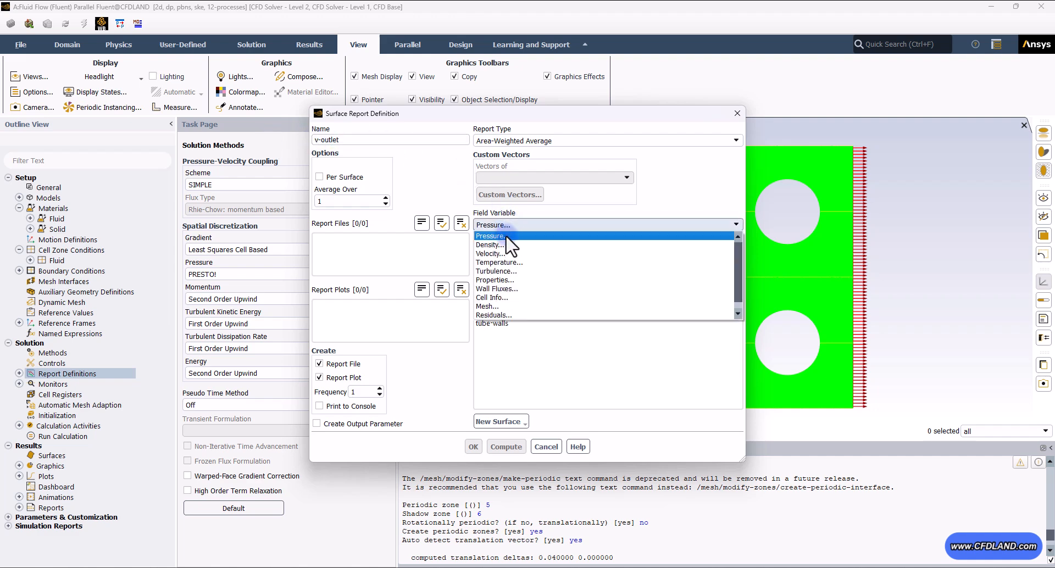
{"action": "left_click", "coordinate": [503, 259]}
{"action": "left_click", "coordinate": [508, 296]}
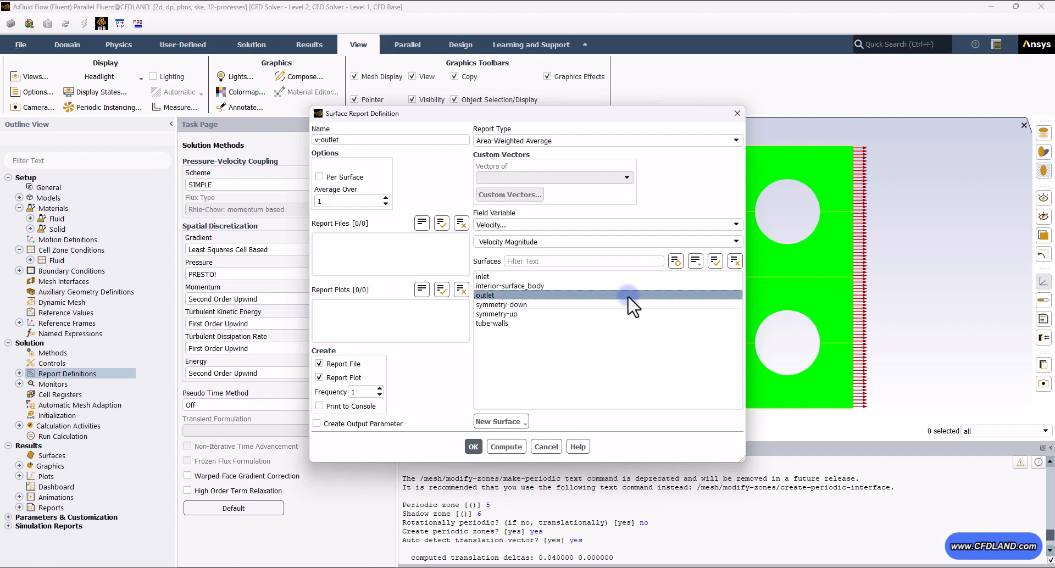
{"action": "left_click", "coordinate": [470, 446]}
- Create an area-weighted average surface report named t-outlet of static temperature on the outlet
{"action": "left_click", "coordinate": [19, 374]}
{"action": "right_click", "coordinate": [68, 373]}
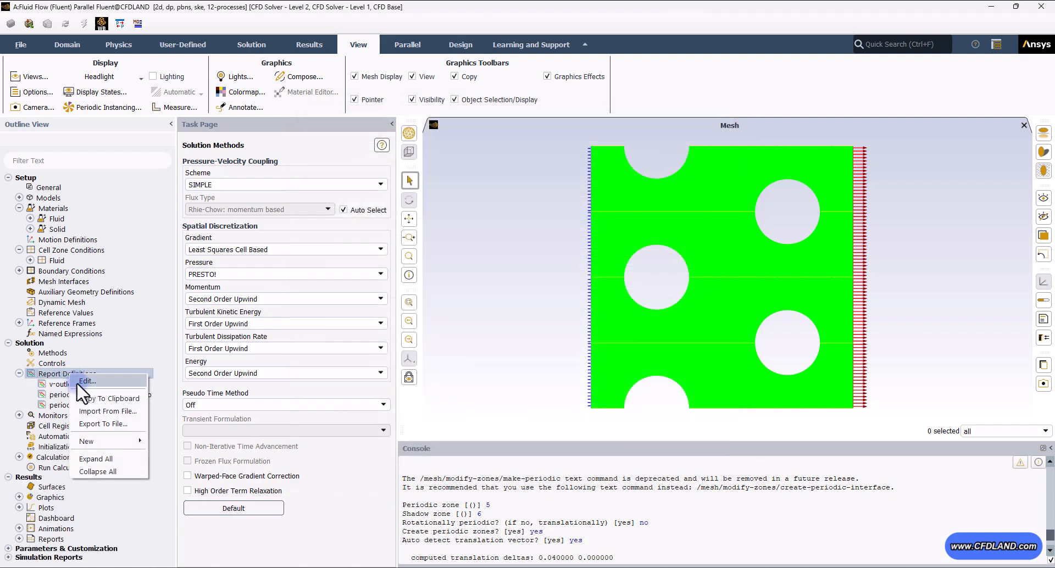
{"action": "mouse_move", "coordinate": [141, 442]}
{"action": "mouse_move", "coordinate": [187, 441]}
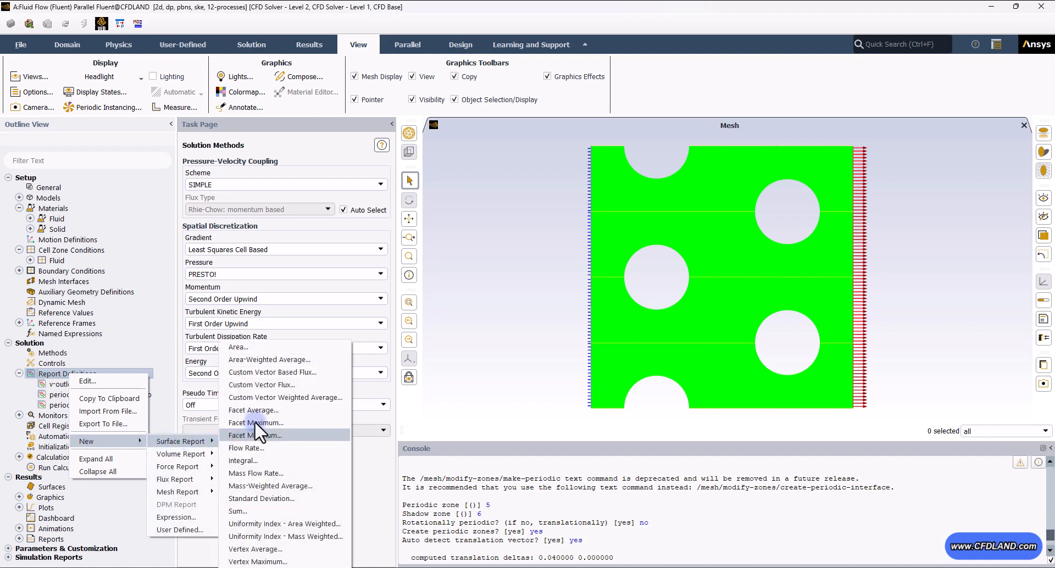
{"action": "left_click", "coordinate": [263, 375]}
{"action": "double_click", "coordinate": [374, 139]}
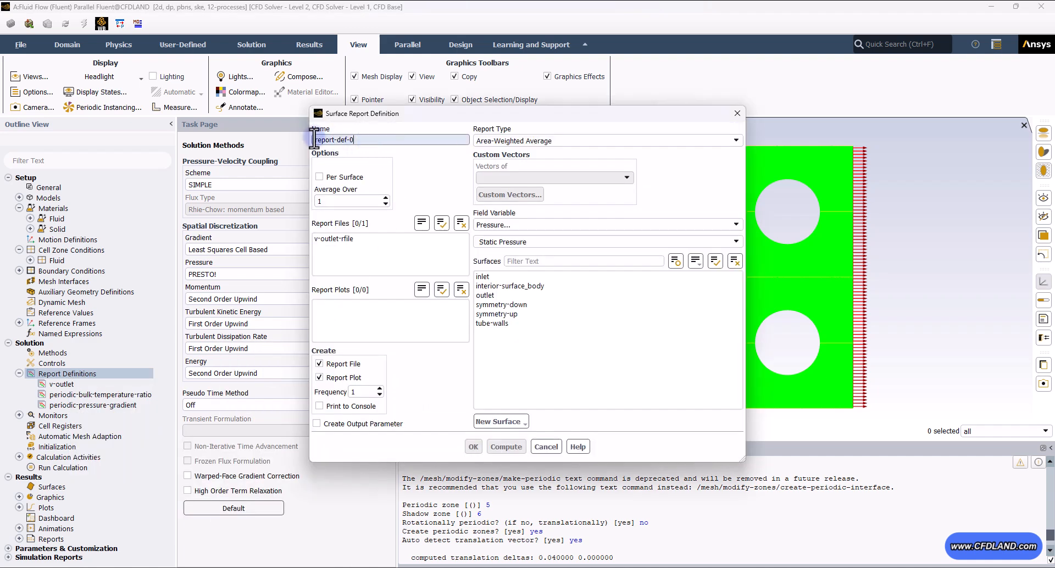
{"action": "type", "text": "t-outlet"}
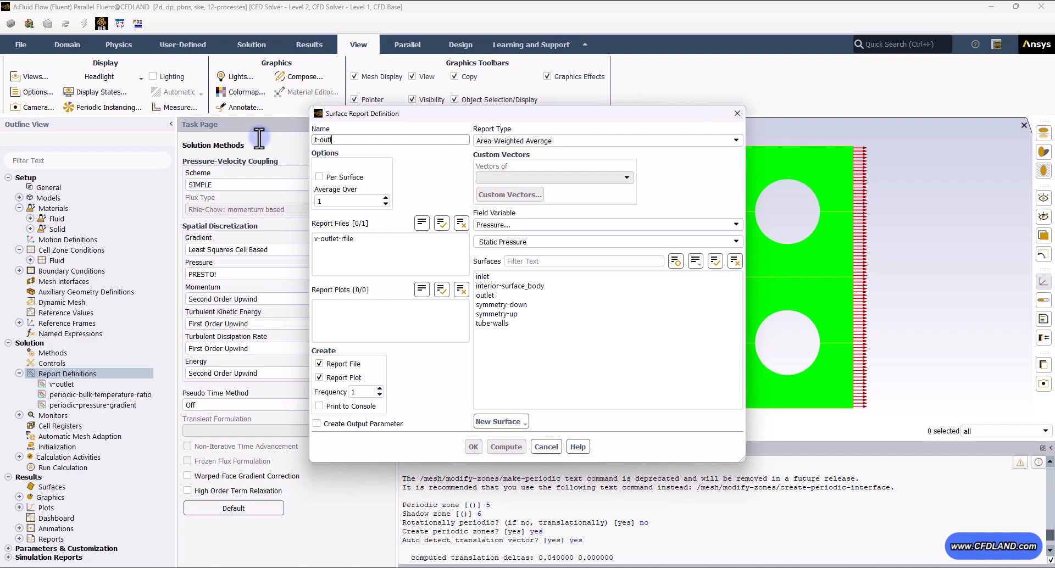
{"action": "left_click", "coordinate": [479, 225]}
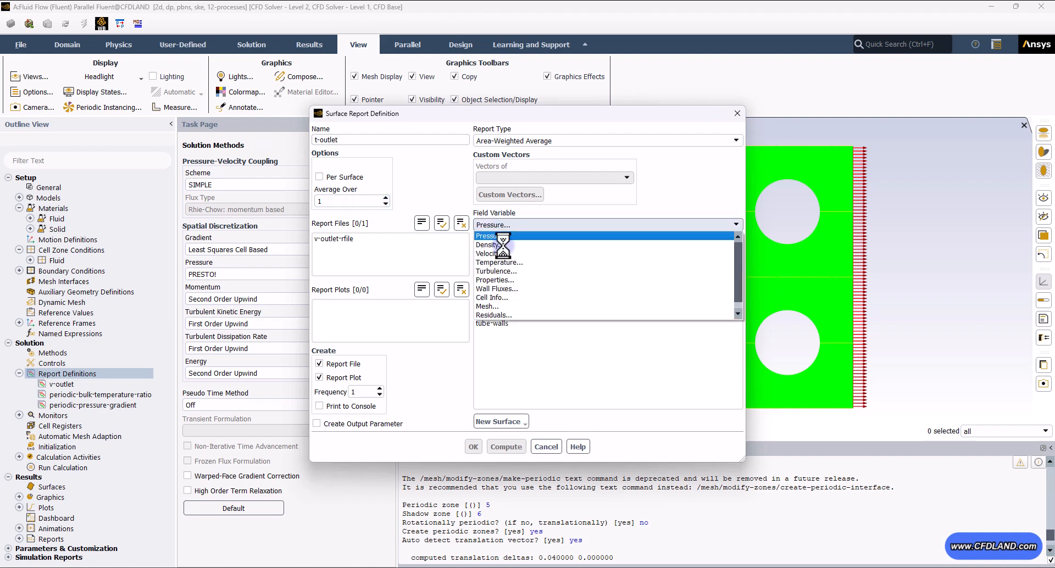
{"action": "left_click", "coordinate": [506, 265]}
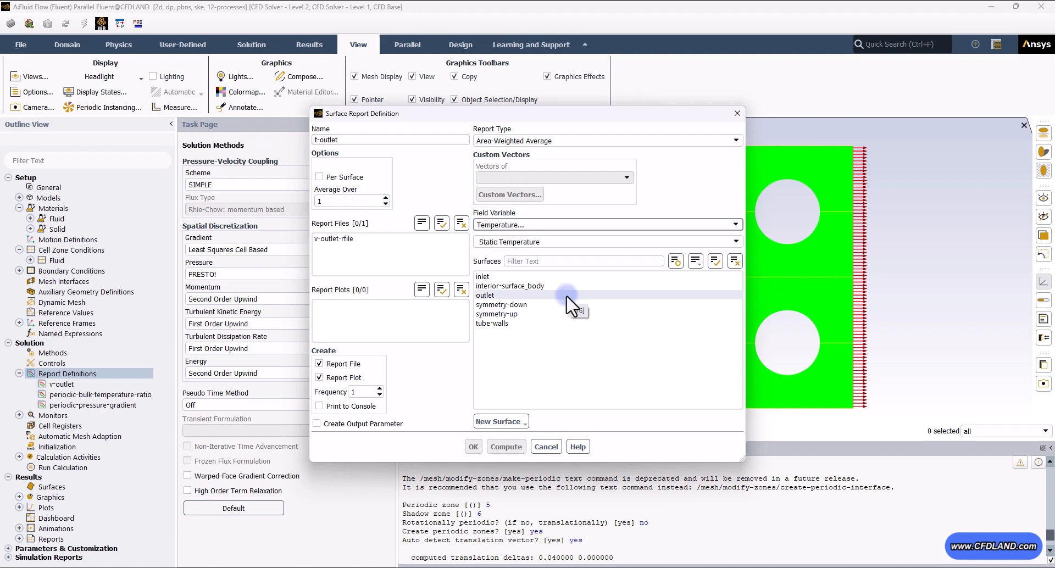
{"action": "left_click", "coordinate": [488, 297]}
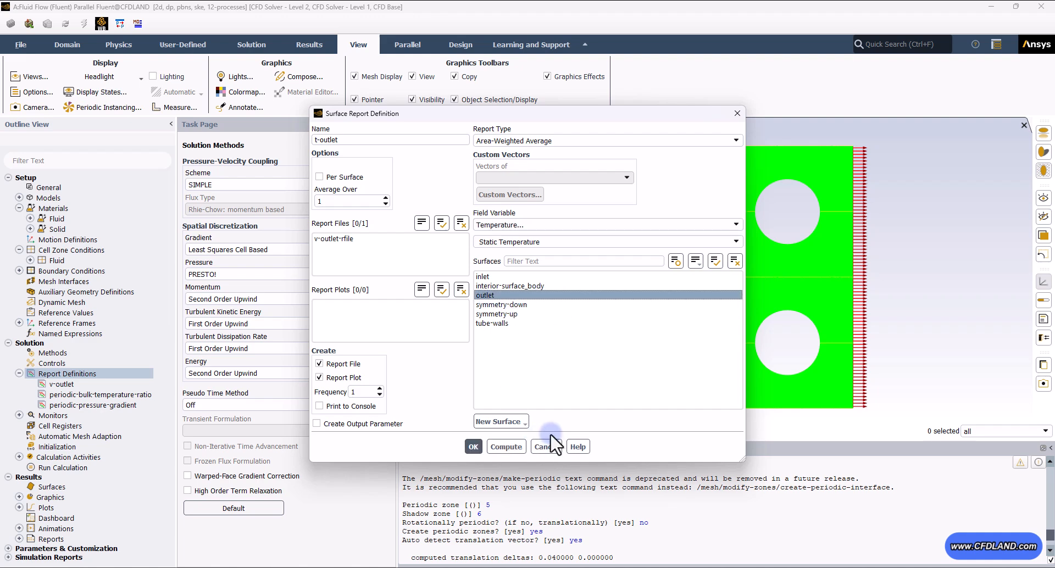
{"action": "left_click", "coordinate": [473, 447]}
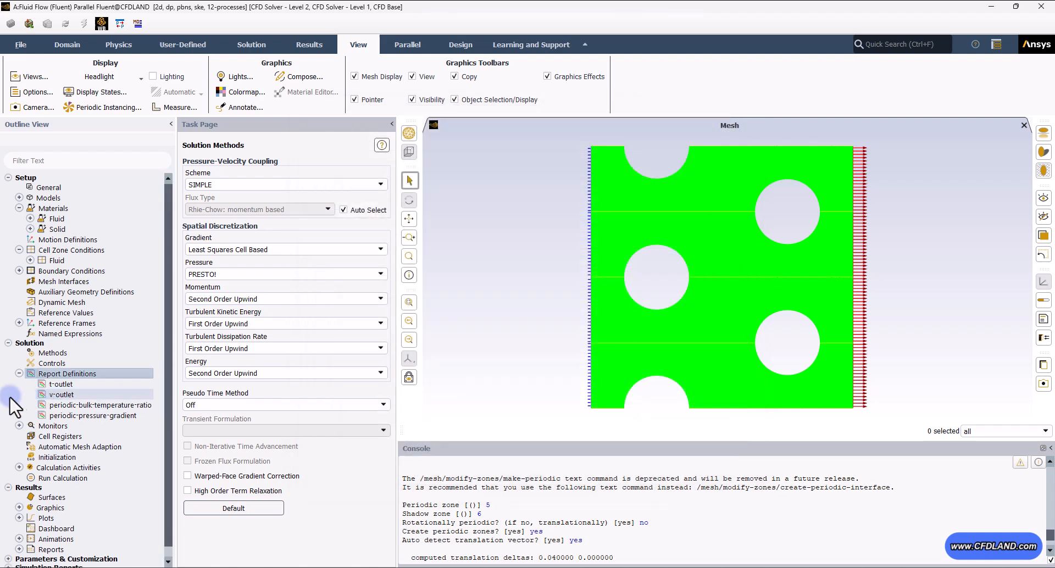
{"action": "left_click", "coordinate": [52, 384]}
{"action": "left_click", "coordinate": [61, 393]}
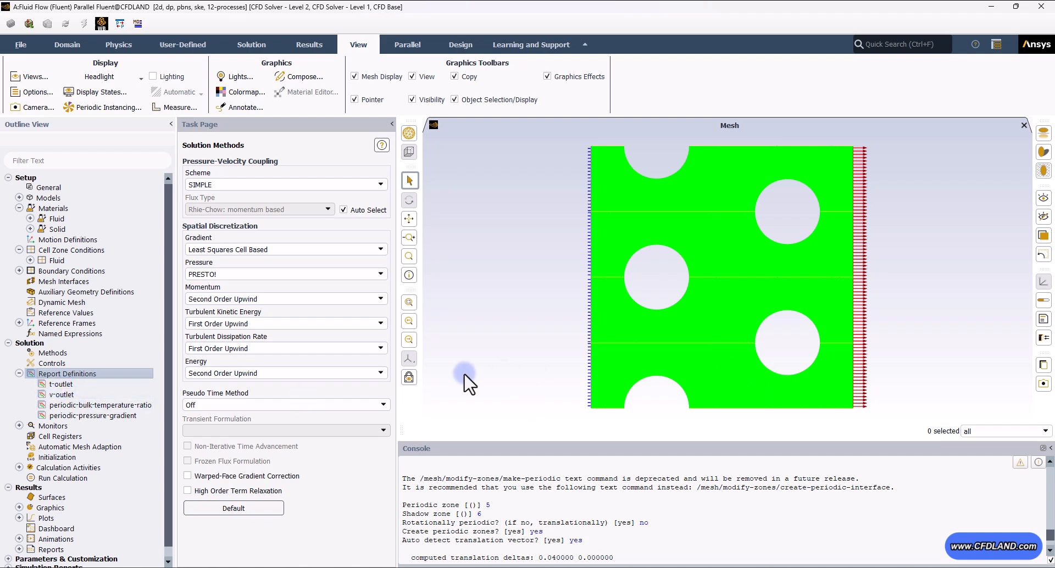
{"action": "left_click", "coordinate": [19, 374]}
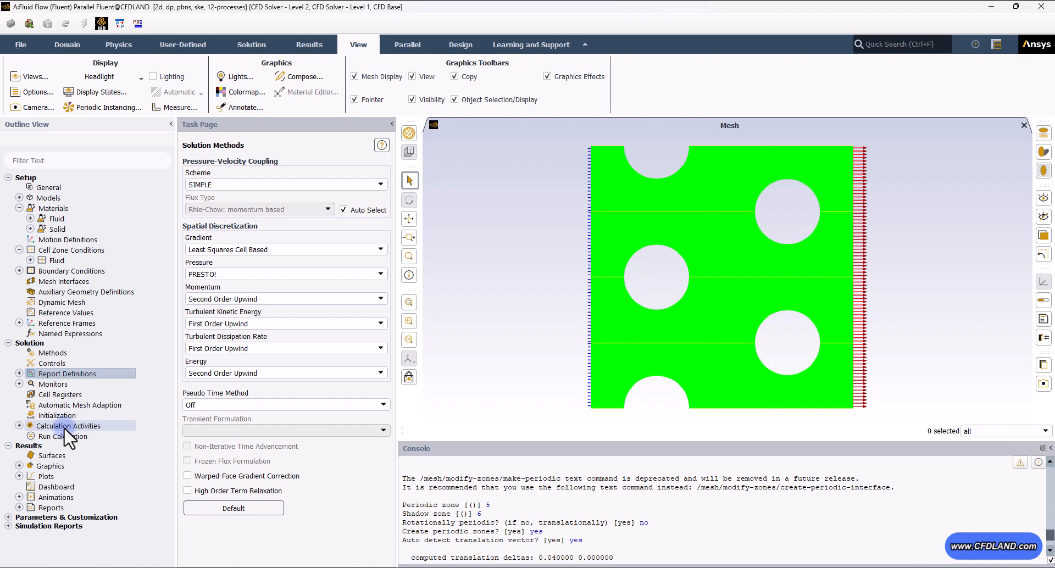
- Initialize the solution using standard initialization
{"action": "left_click", "coordinate": [61, 414]}
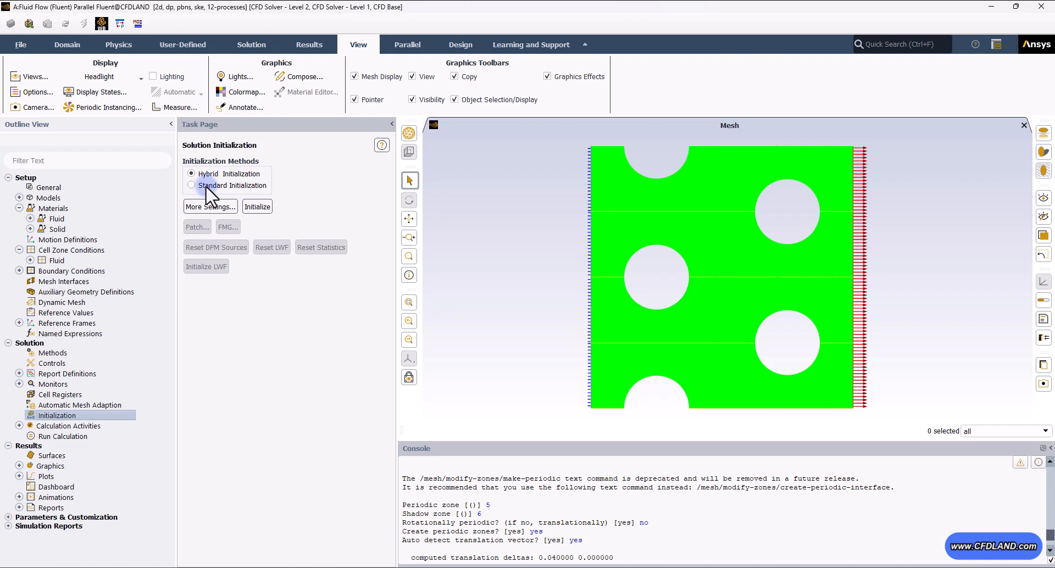
{"action": "left_click", "coordinate": [205, 186]}
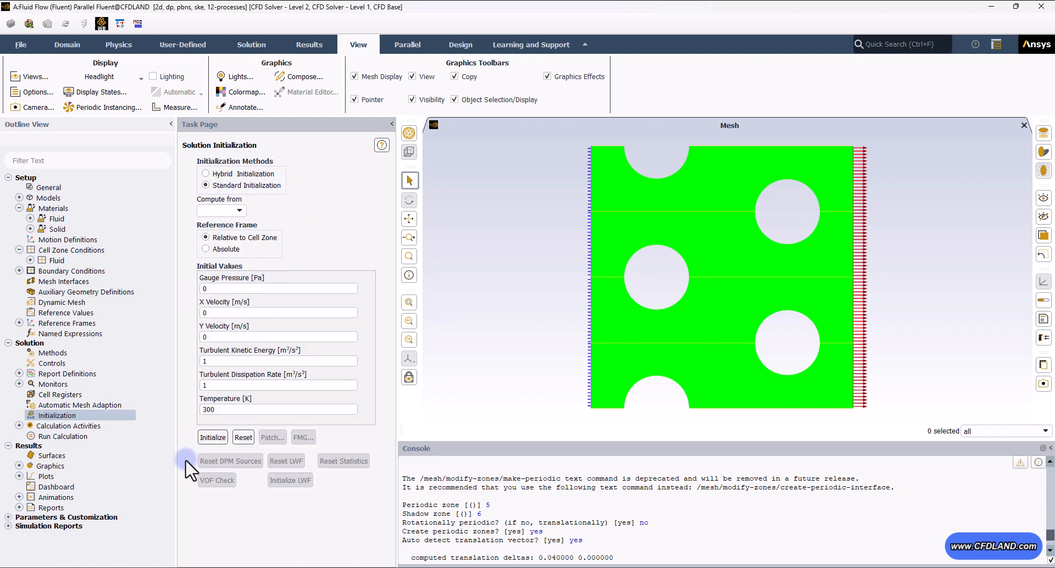
{"action": "left_click", "coordinate": [212, 438]}
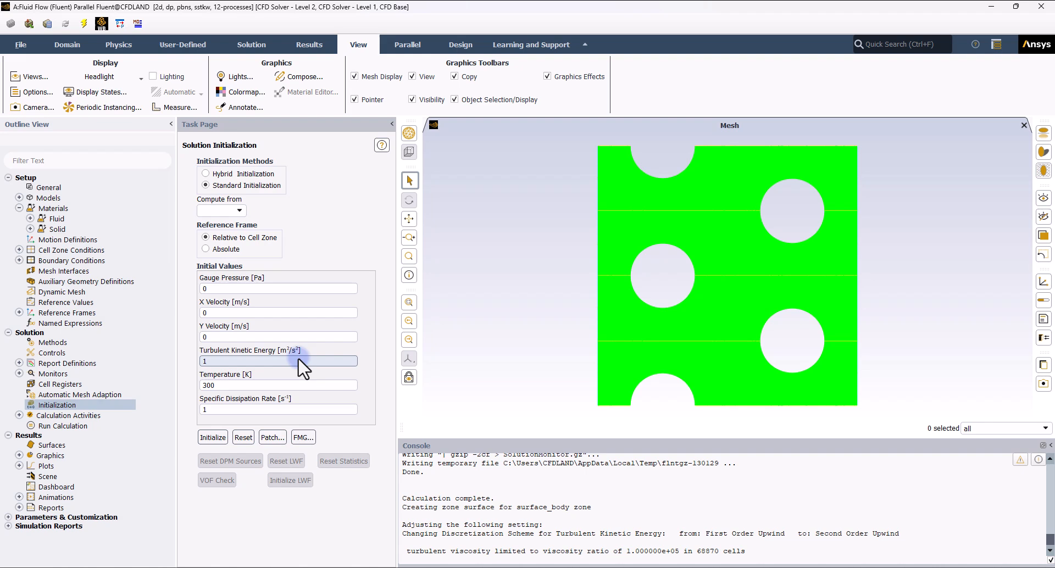
- Start the calculation with 5000 iterations
{"action": "left_click", "coordinate": [74, 426]}
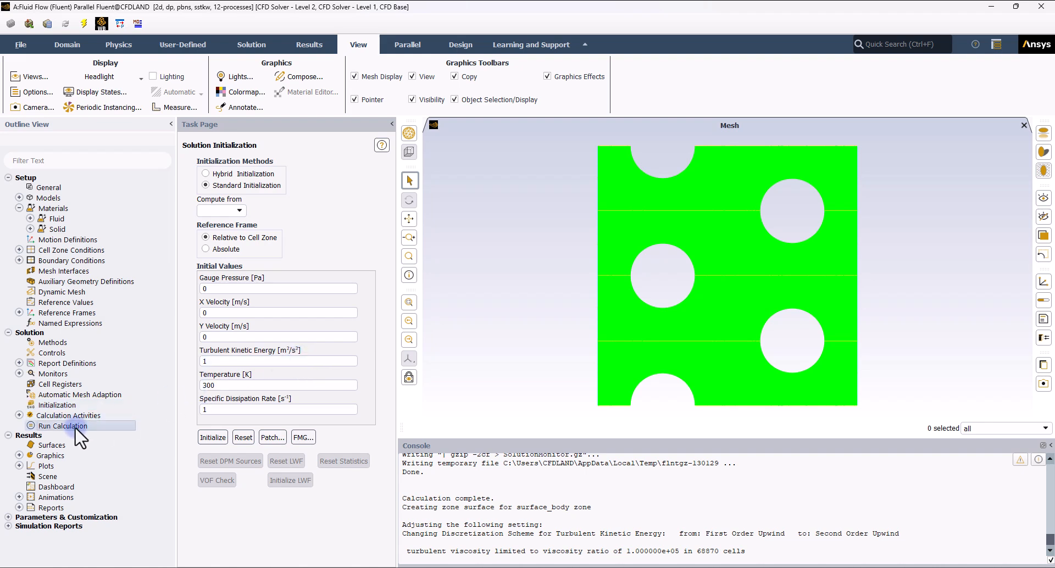
{"action": "double_click", "coordinate": [220, 210]}
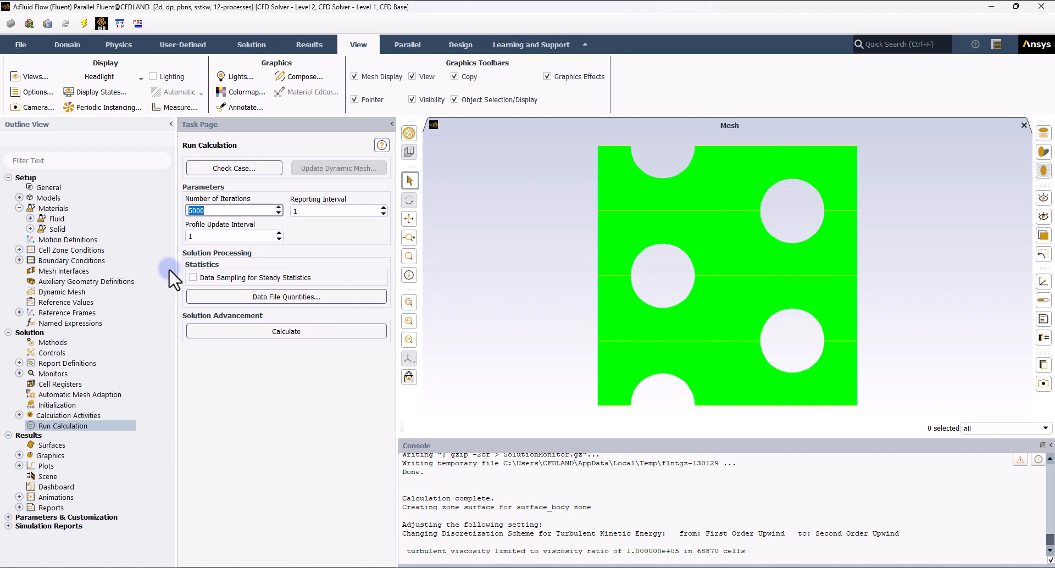
{"action": "left_click", "coordinate": [262, 333]}
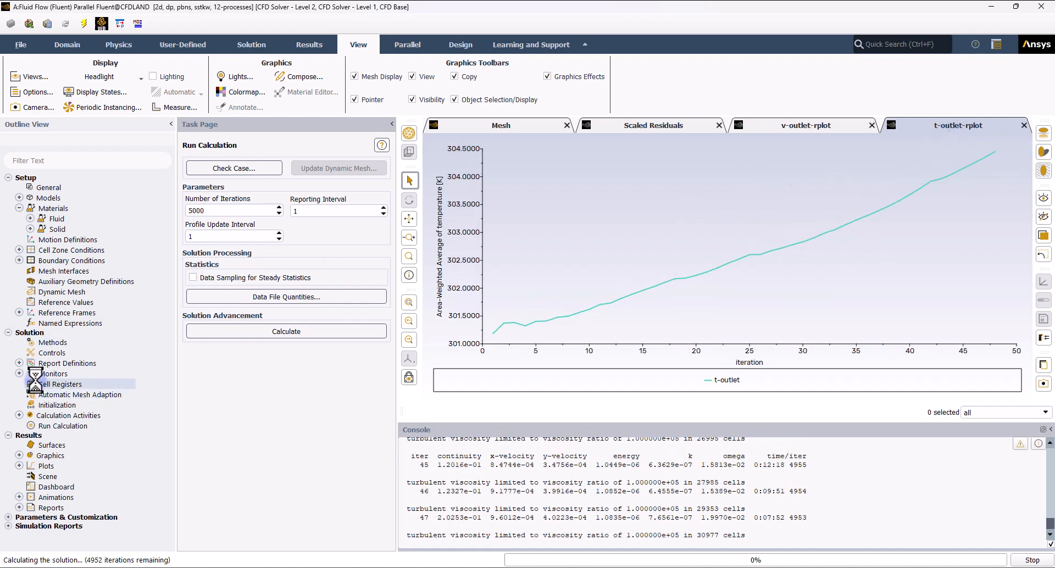
- Watch the outlet velocity, scaled residual and outlet temperature plots while the solution runs
{"action": "left_click", "coordinate": [780, 125]}
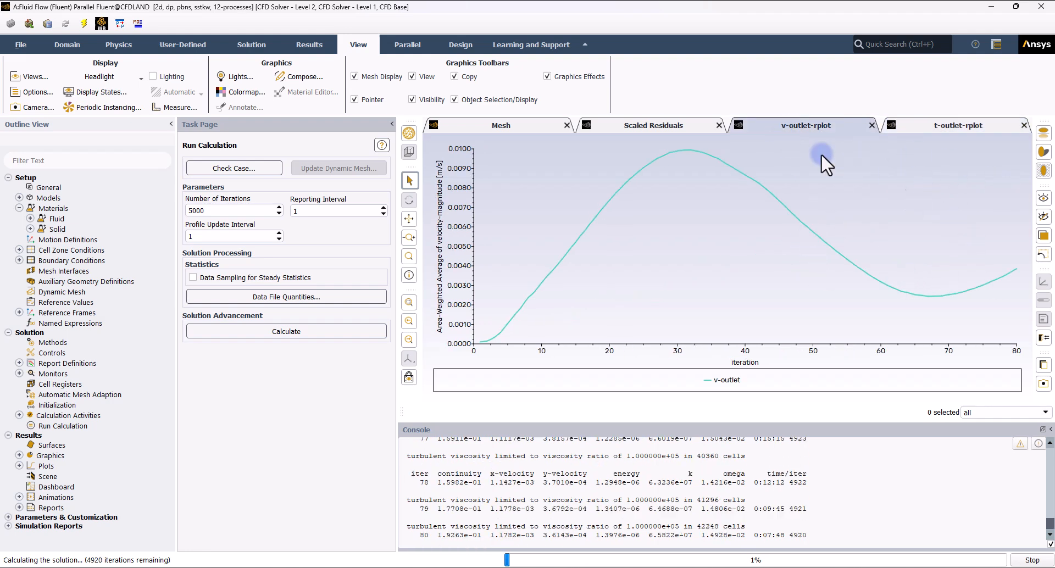
{"action": "left_click", "coordinate": [627, 125]}
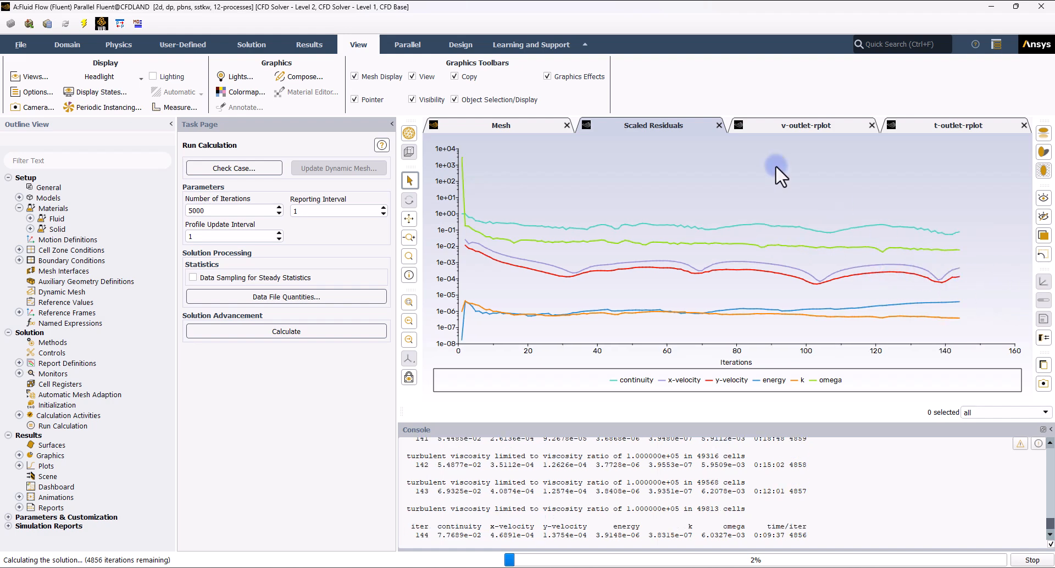
{"action": "left_click", "coordinate": [803, 126]}
{"action": "left_click", "coordinate": [961, 127]}
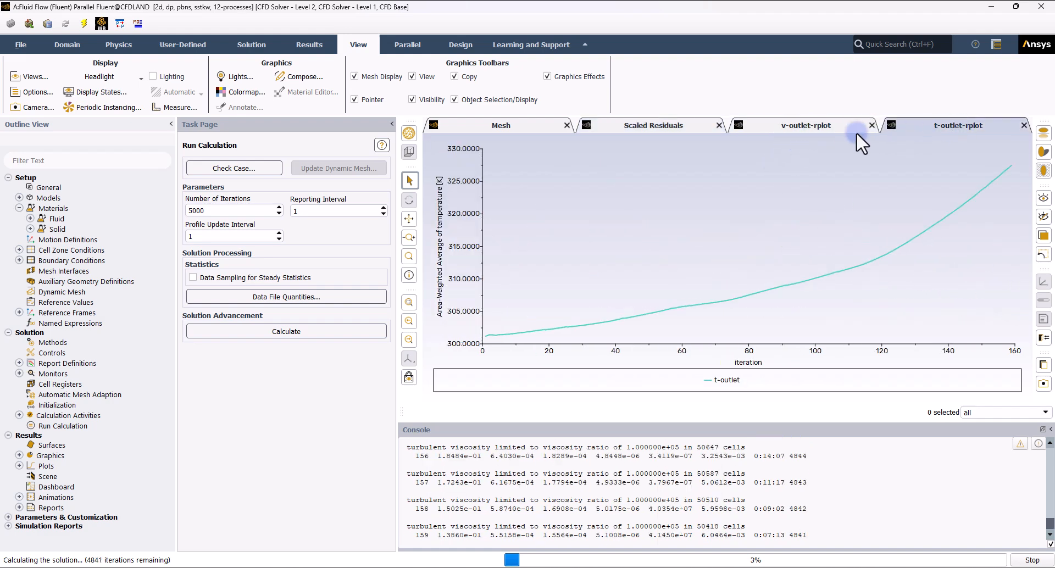
{"action": "left_click", "coordinate": [669, 126]}
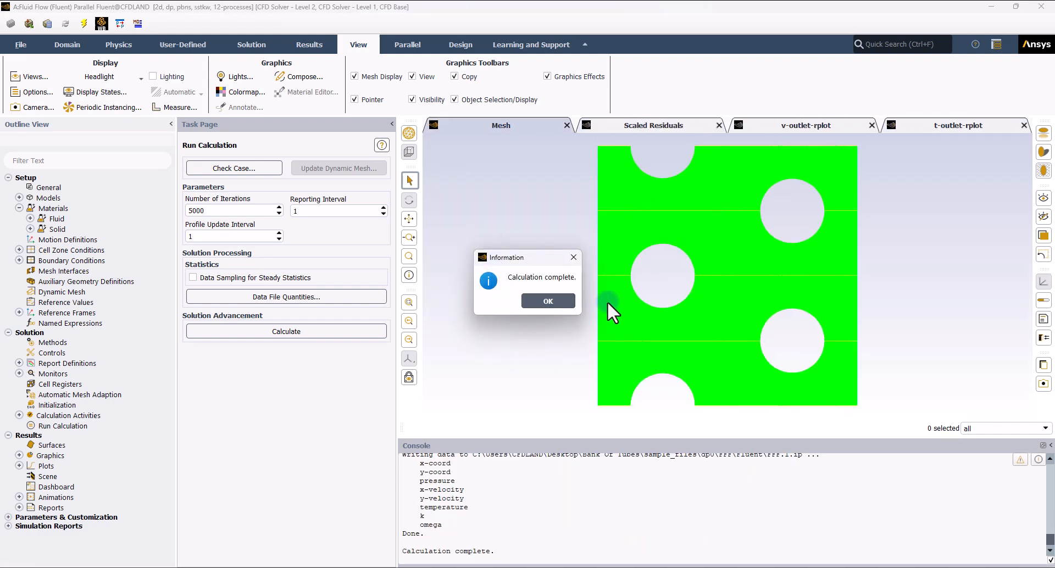
- Dismiss the completion notice and review the residual monitor settings without changing them
{"action": "left_click", "coordinate": [542, 300]}
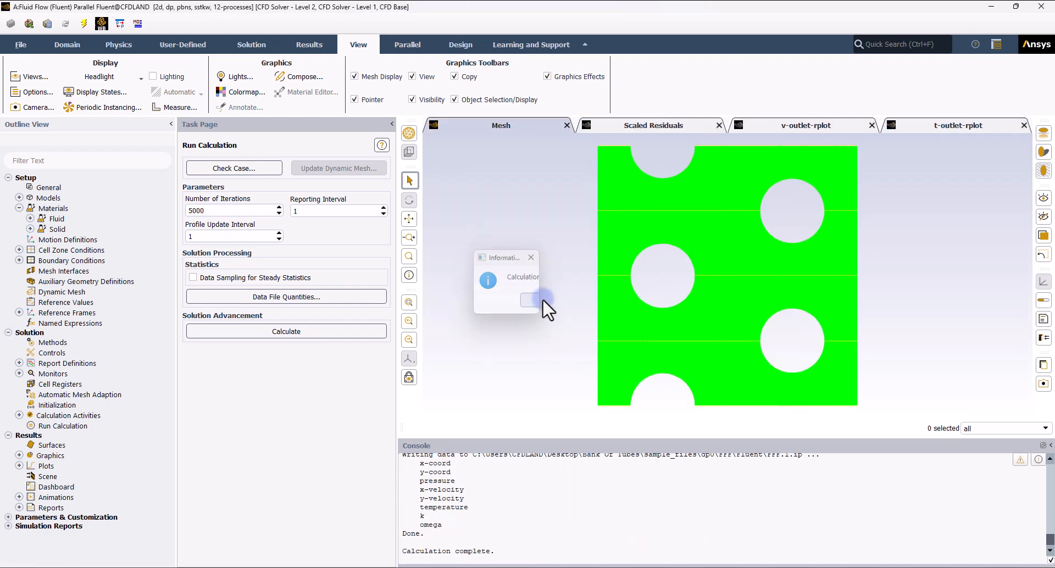
{"action": "left_click", "coordinate": [19, 374]}
{"action": "double_click", "coordinate": [81, 384]}
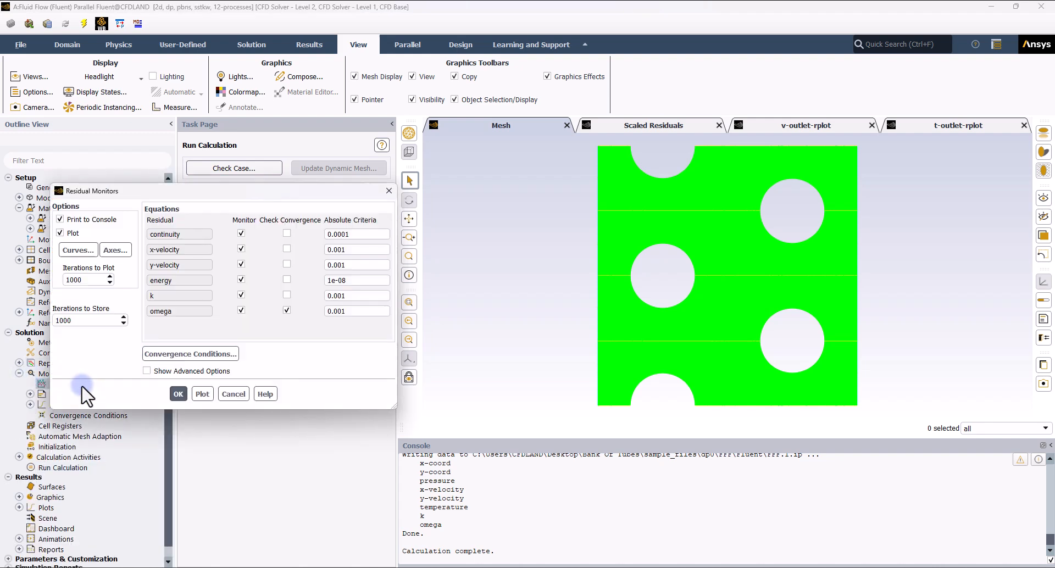
{"action": "left_click", "coordinate": [245, 393]}
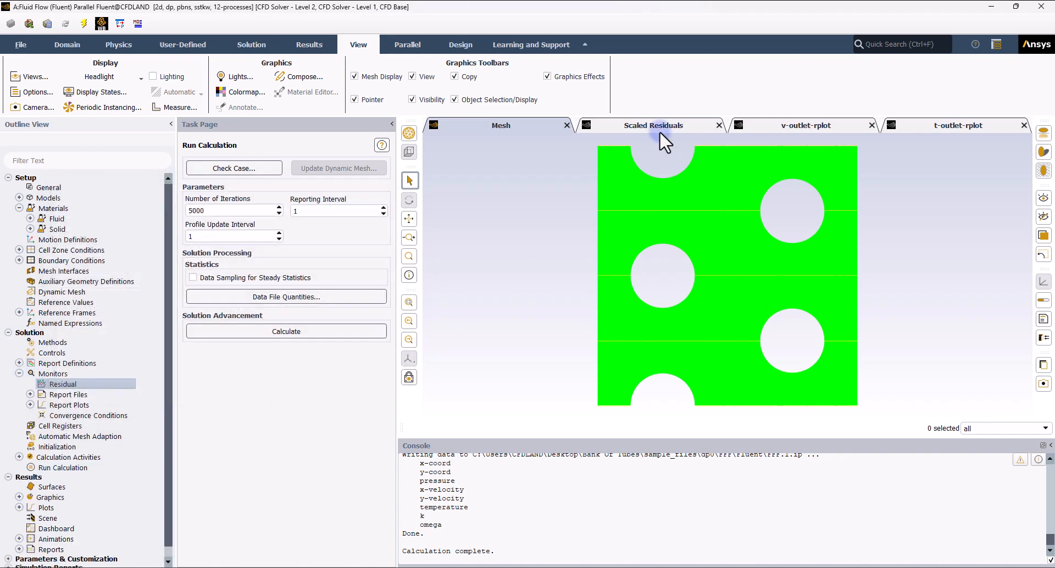
- Examine the final scaled residuals, outlet velocity and outlet temperature plots
{"action": "left_click", "coordinate": [659, 127]}
{"action": "left_click", "coordinate": [782, 130]}
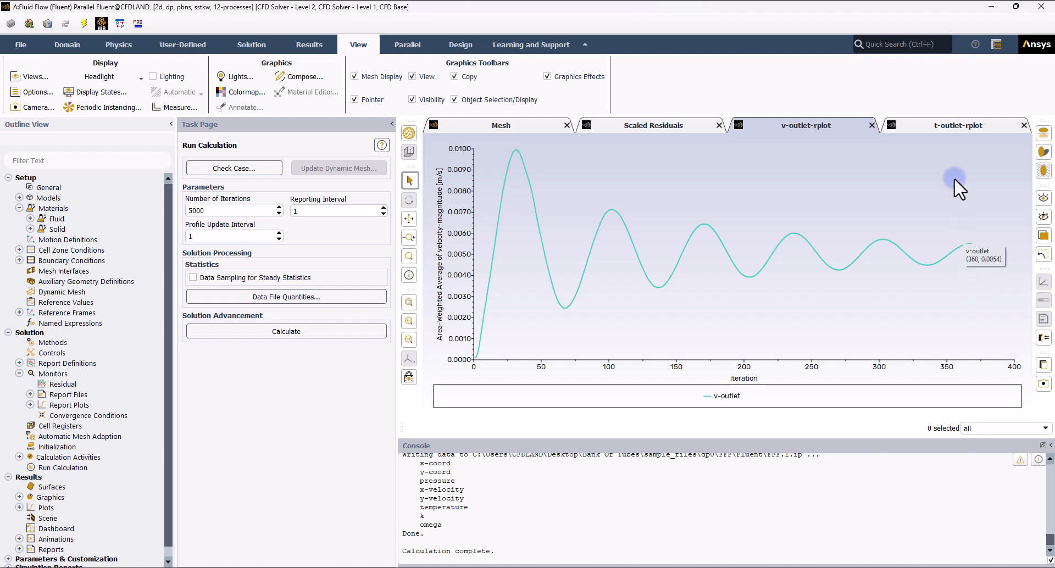
{"action": "left_click", "coordinate": [936, 125]}
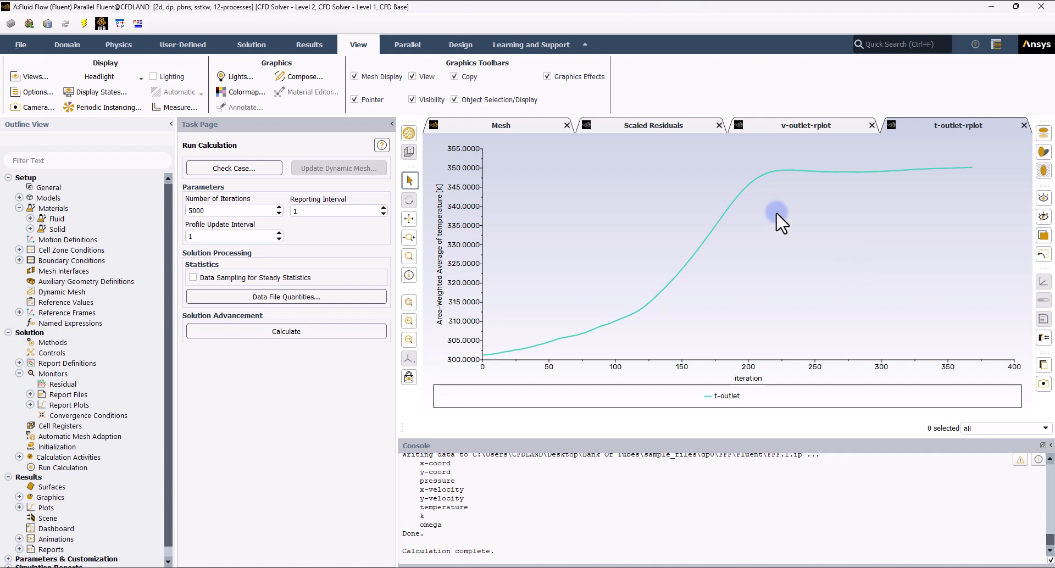
{"action": "left_click", "coordinate": [783, 122]}
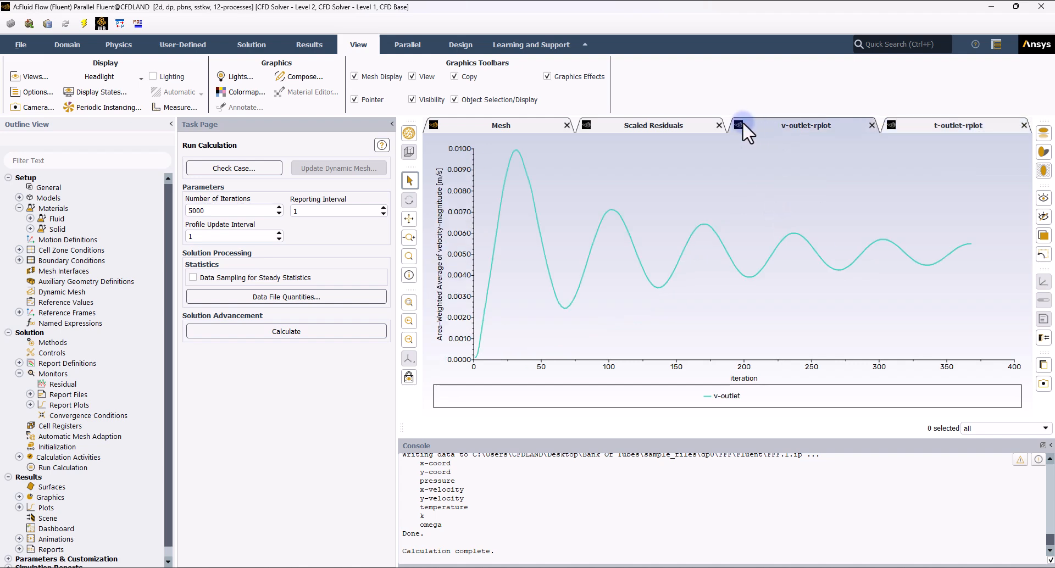
{"action": "left_click", "coordinate": [680, 126]}
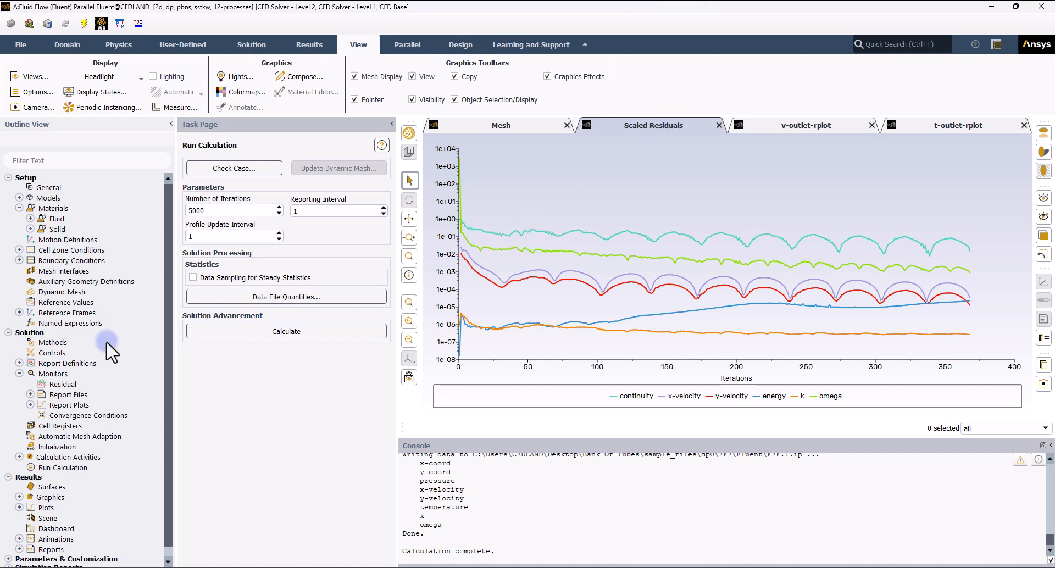
- Reopen the residual monitor settings for another review and close the dialog
{"action": "double_click", "coordinate": [73, 383]}
{"action": "left_click", "coordinate": [286, 311]}
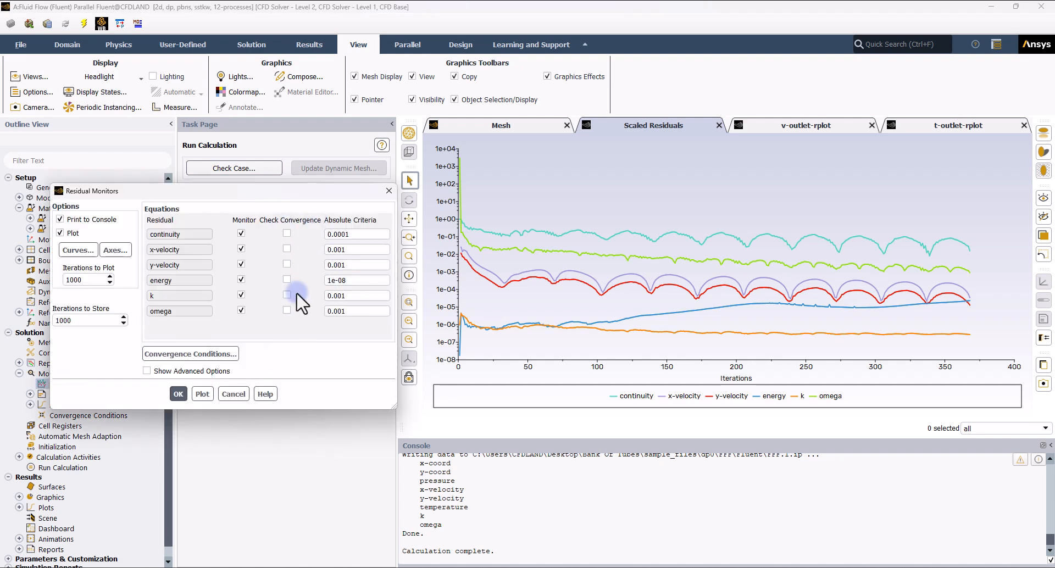
{"action": "left_click", "coordinate": [177, 394]}
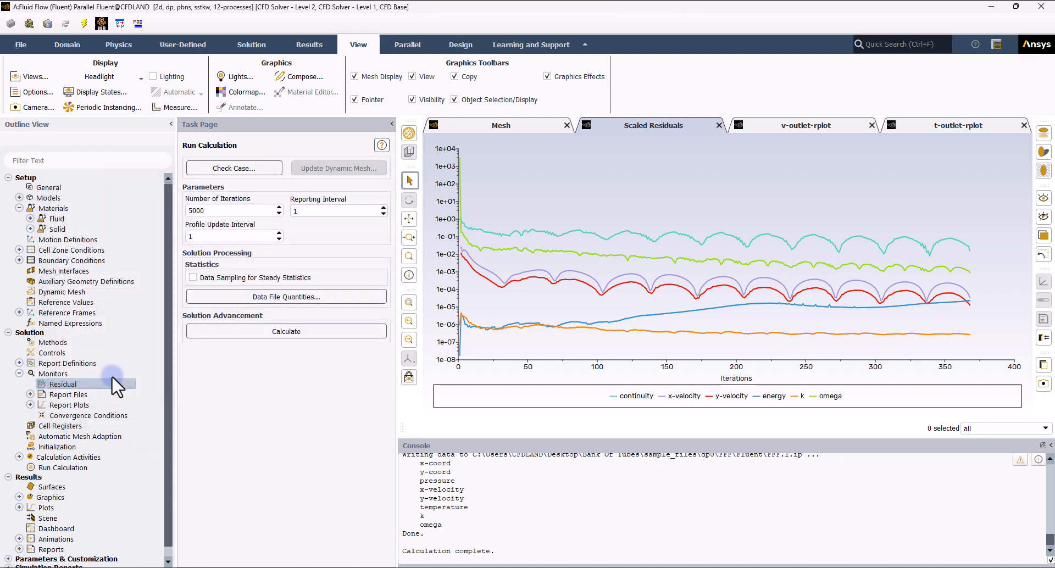
- Set the under-relaxation factors to 0.5 for momentum and 0.9 for energy
{"action": "left_click", "coordinate": [20, 373]}
{"action": "mouse_move", "coordinate": [777, 233]}
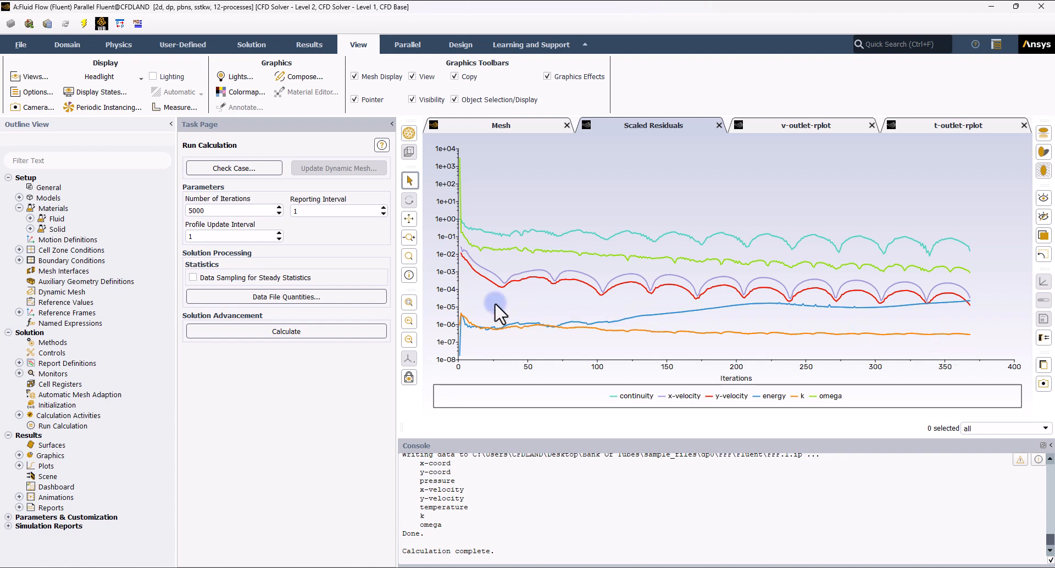
{"action": "left_click", "coordinate": [45, 354]}
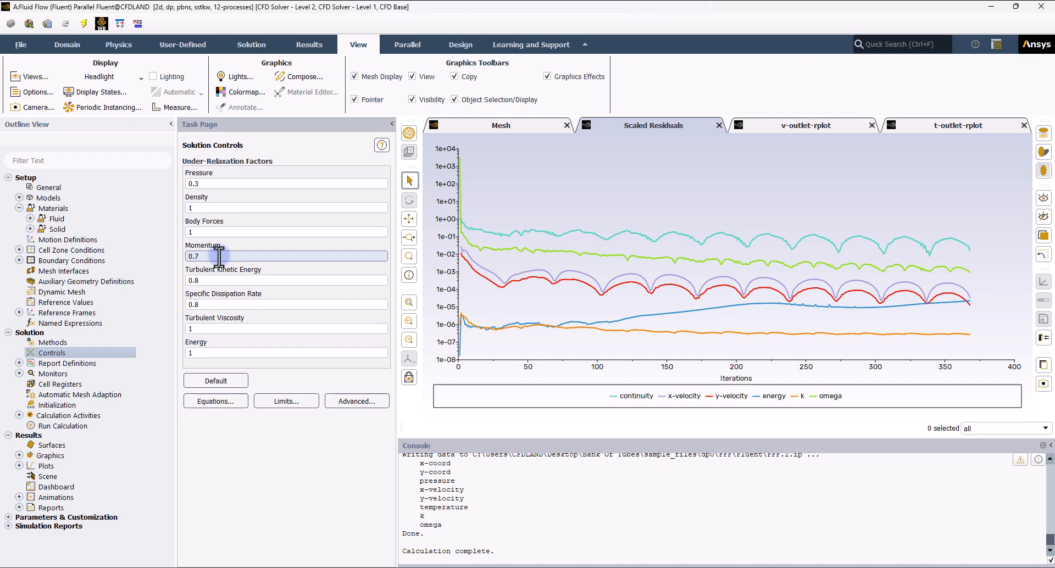
{"action": "left_click_drag", "start_coordinate": [219, 256], "coordinate": [188, 254]}
{"action": "type", "text": "0.5"}
{"action": "left_click", "coordinate": [187, 354]}
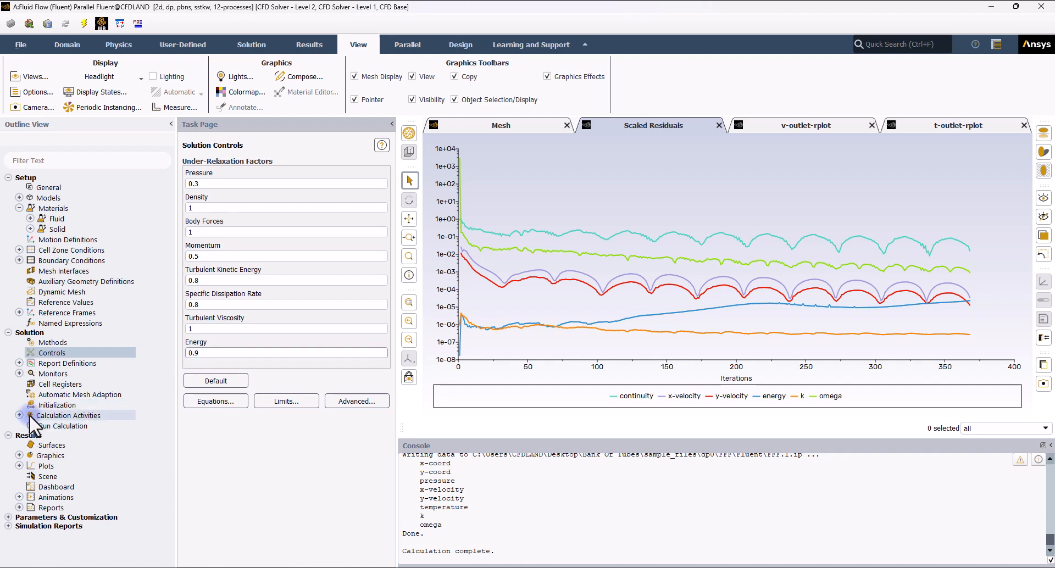
- Reinitialize the solution with standard initialization and restart the 5000-iteration calculation
{"action": "left_click", "coordinate": [45, 407]}
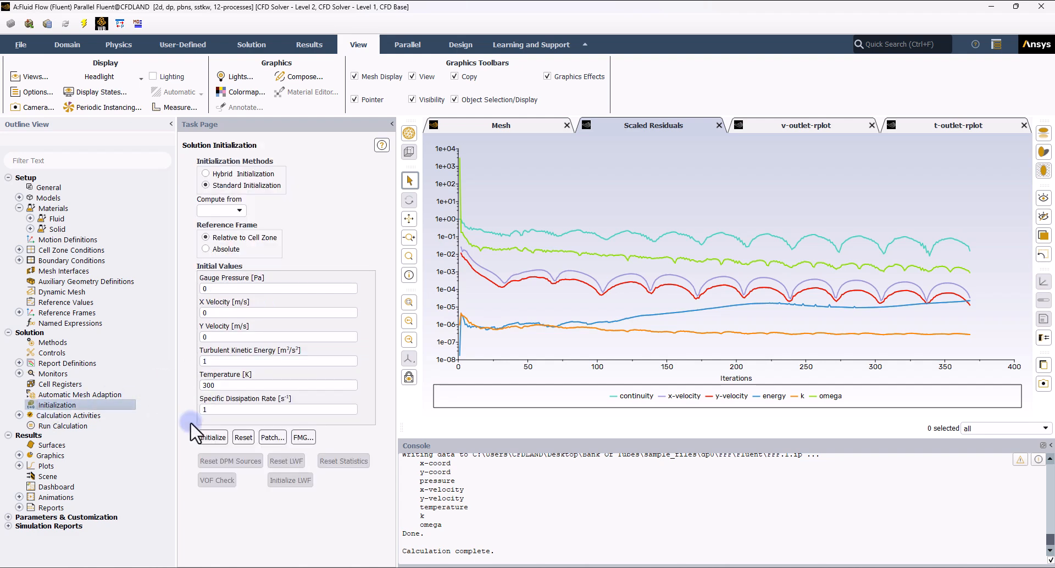
{"action": "left_click", "coordinate": [208, 437]}
{"action": "left_click", "coordinate": [569, 308]}
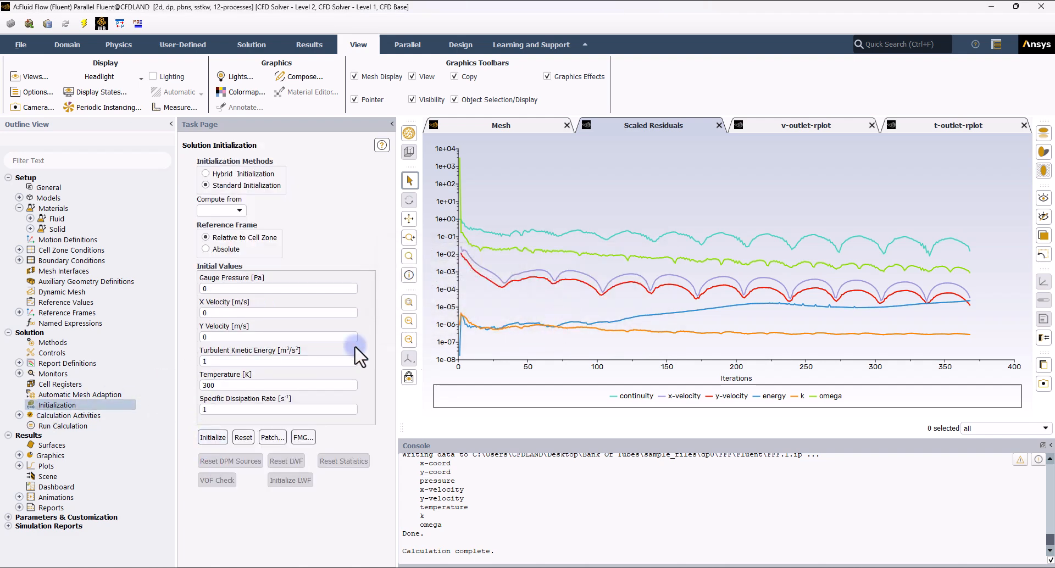
{"action": "left_click", "coordinate": [75, 425]}
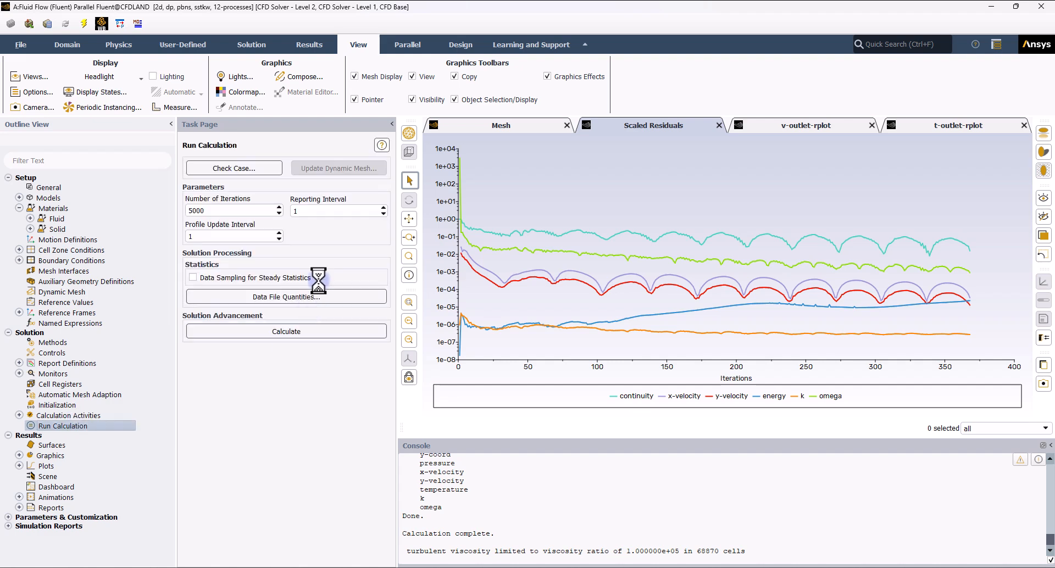
{"action": "left_click", "coordinate": [322, 330]}
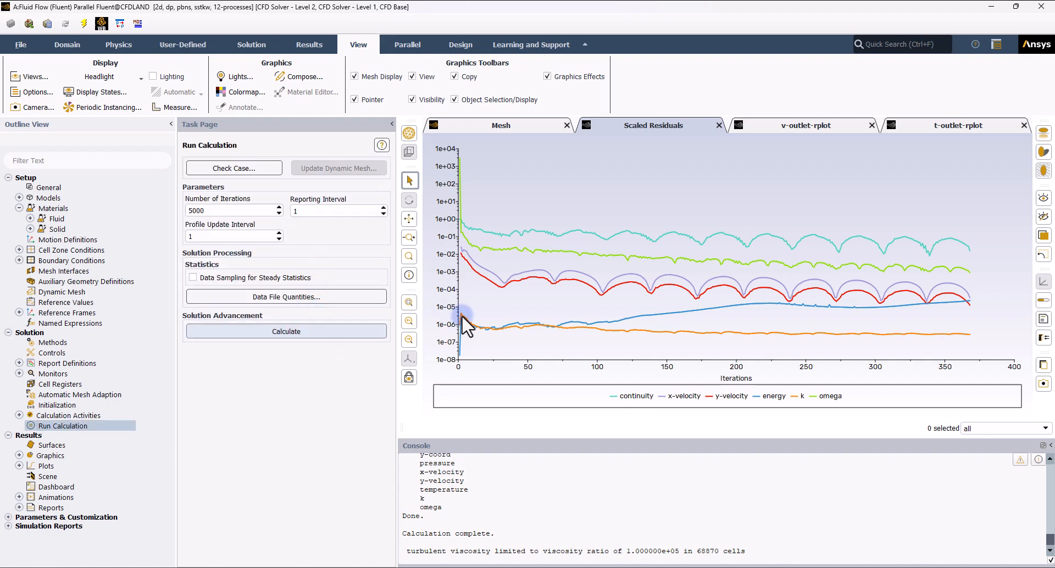
{"action": "left_click", "coordinate": [344, 332]}
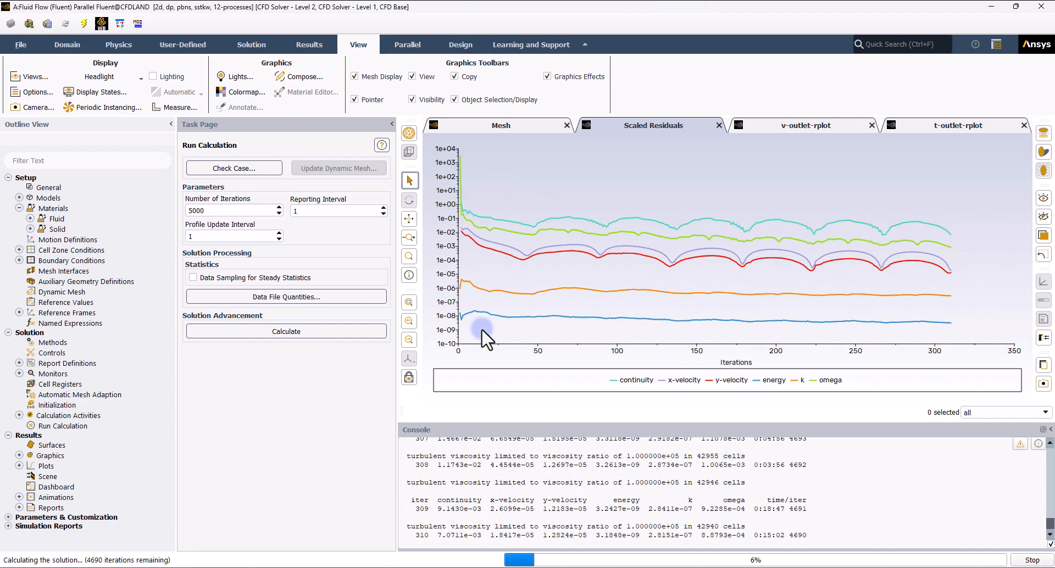
- Compare the outlet temperature, outlet velocity and scaled residual plots of the finished run
{"action": "left_click", "coordinate": [813, 127]}
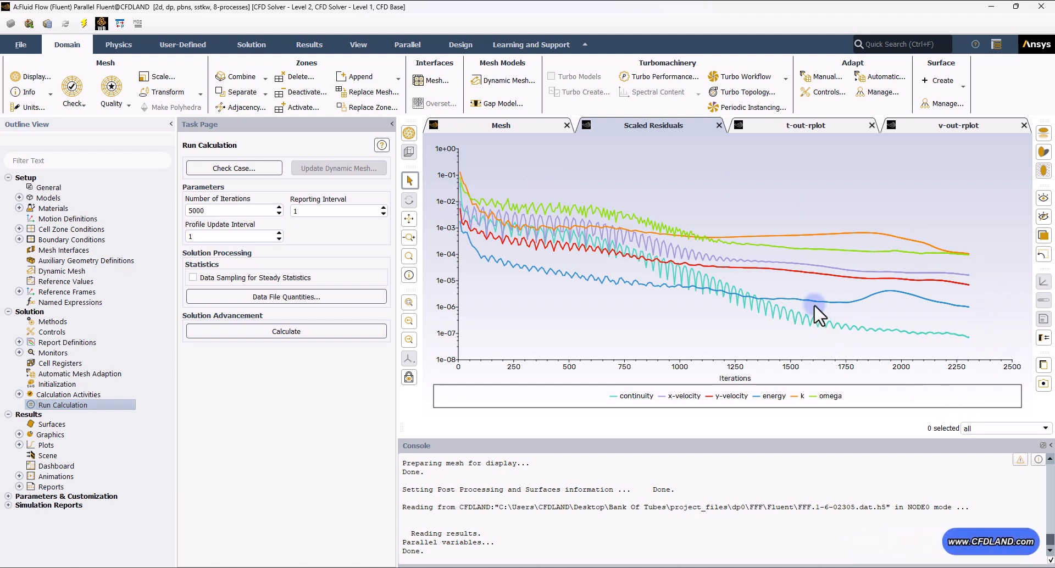
{"action": "left_click", "coordinate": [786, 126]}
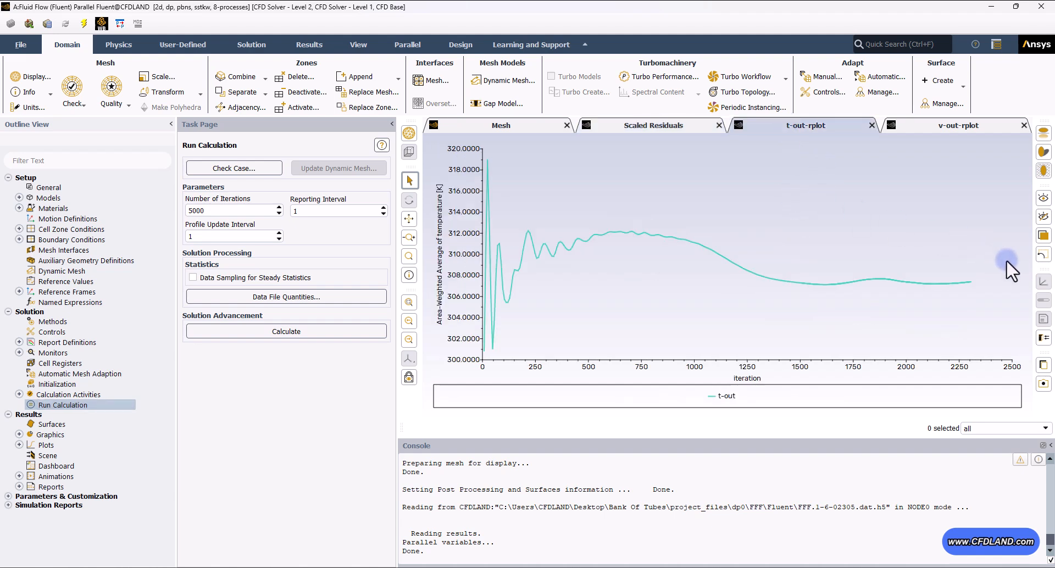
{"action": "mouse_move", "coordinate": [966, 279]}
{"action": "left_click", "coordinate": [944, 125]}
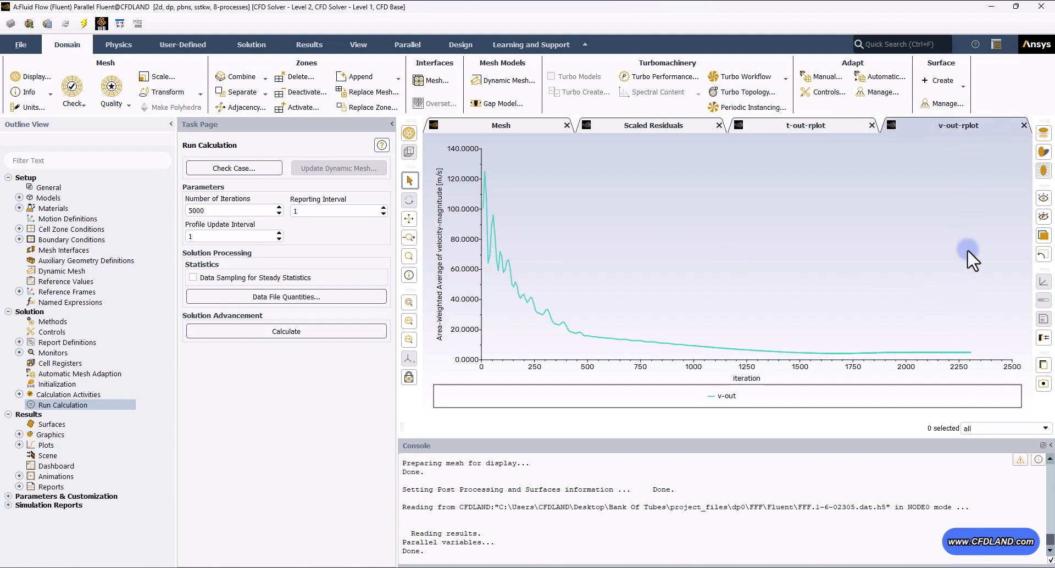
{"action": "left_click", "coordinate": [813, 127]}
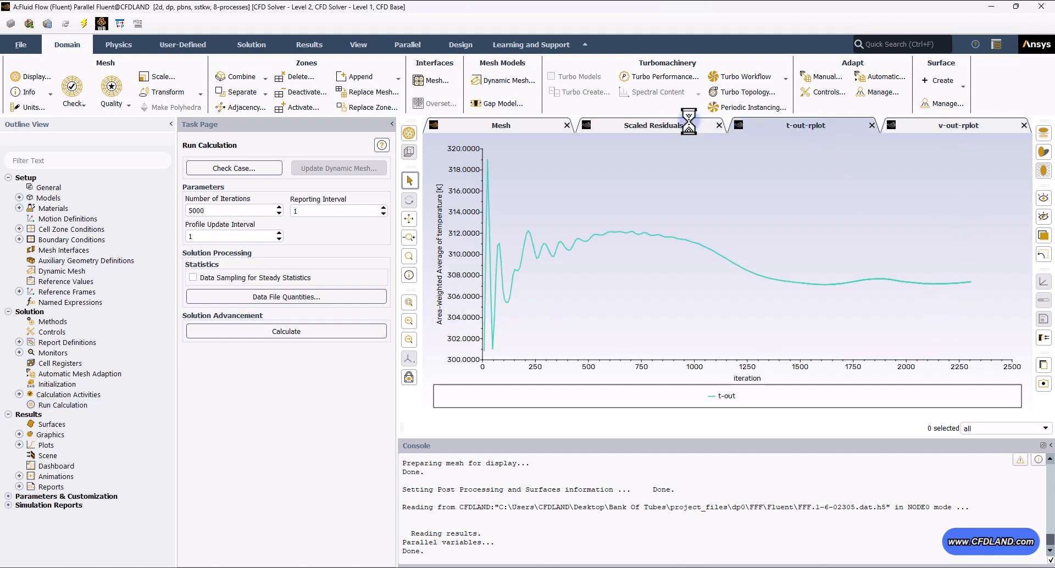
{"action": "left_click", "coordinate": [654, 126]}
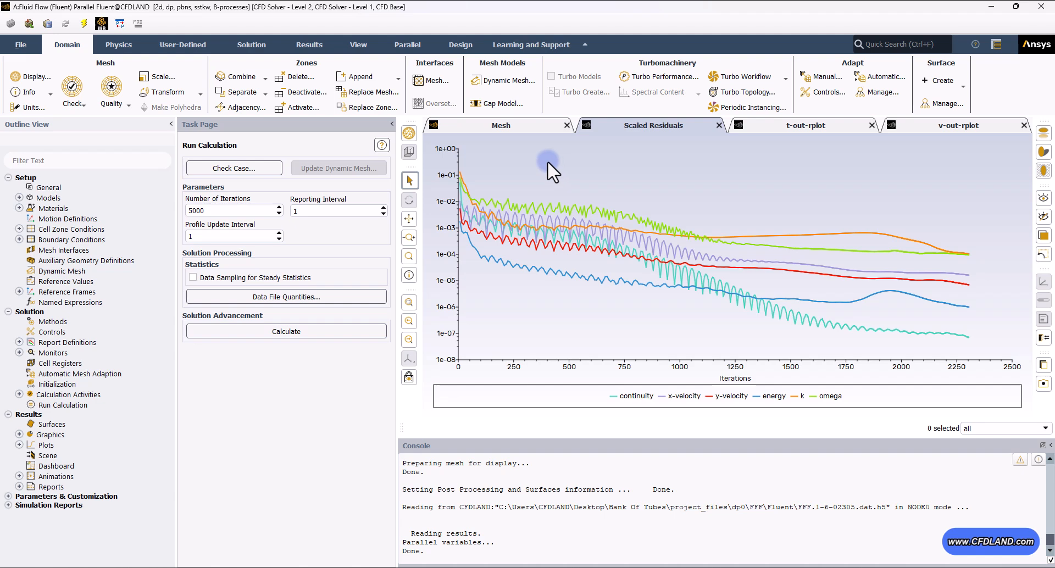
- Create a contour plot and display static pressure contours over the domain
{"action": "left_click", "coordinate": [19, 434]}
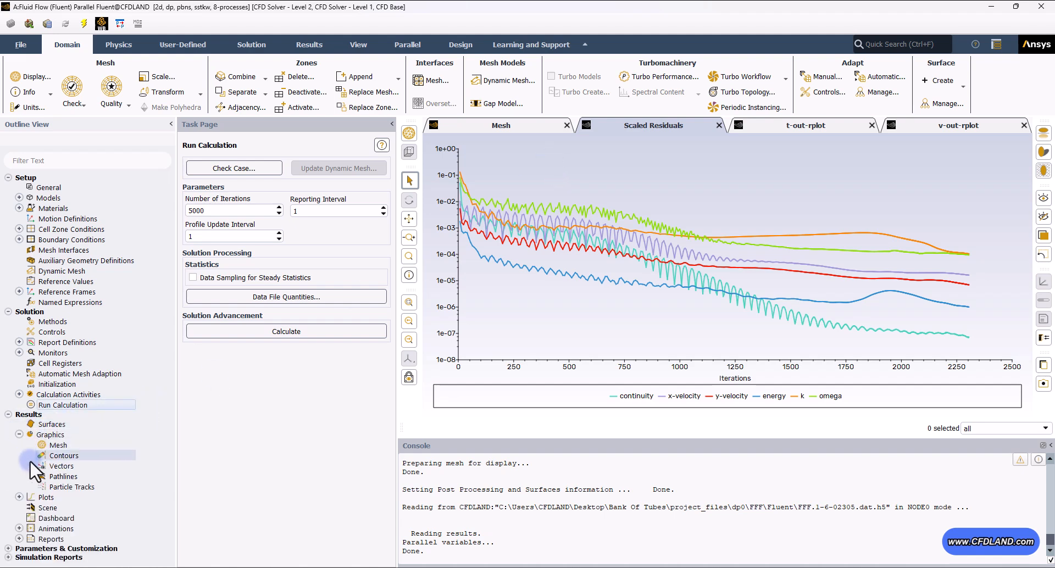
{"action": "left_click", "coordinate": [48, 456]}
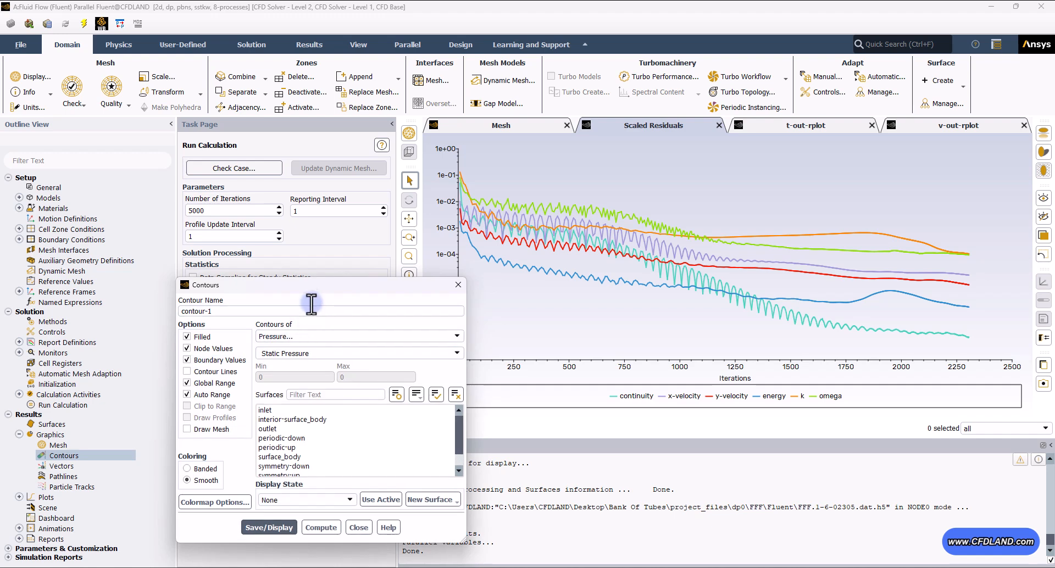
{"action": "left_click_drag", "start_coordinate": [302, 284], "coordinate": [241, 179]}
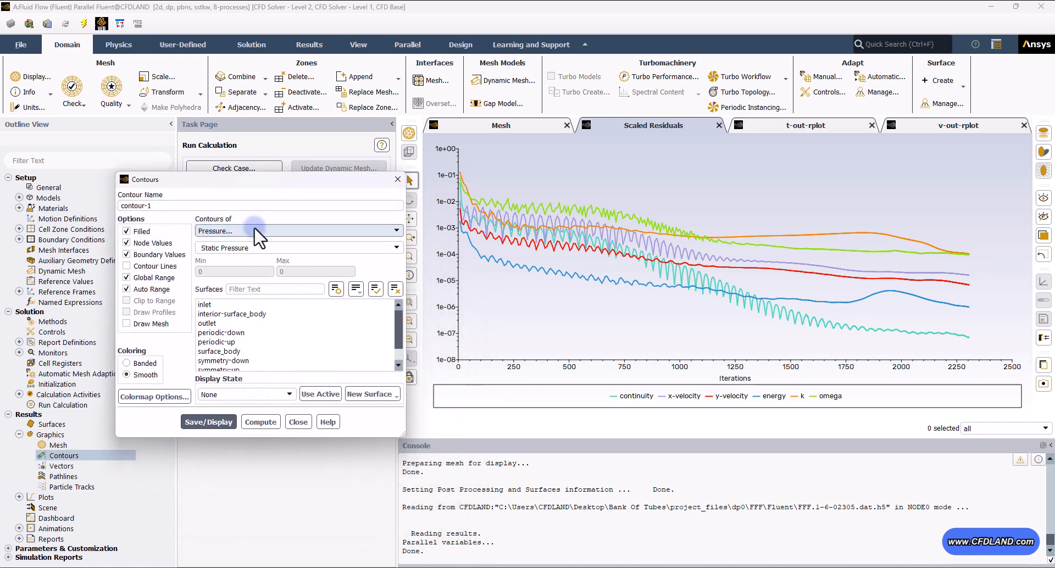
{"action": "left_click", "coordinate": [216, 423]}
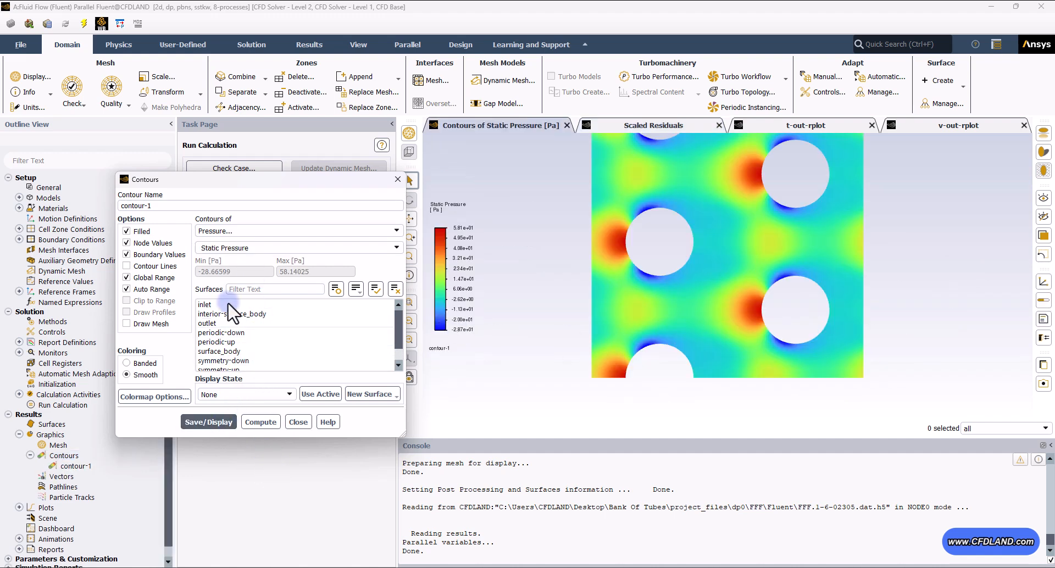
- Switch the contour plot to velocity magnitude and display it
{"action": "left_click_drag", "start_coordinate": [269, 179], "coordinate": [229, 168]}
{"action": "left_click", "coordinate": [409, 301]}
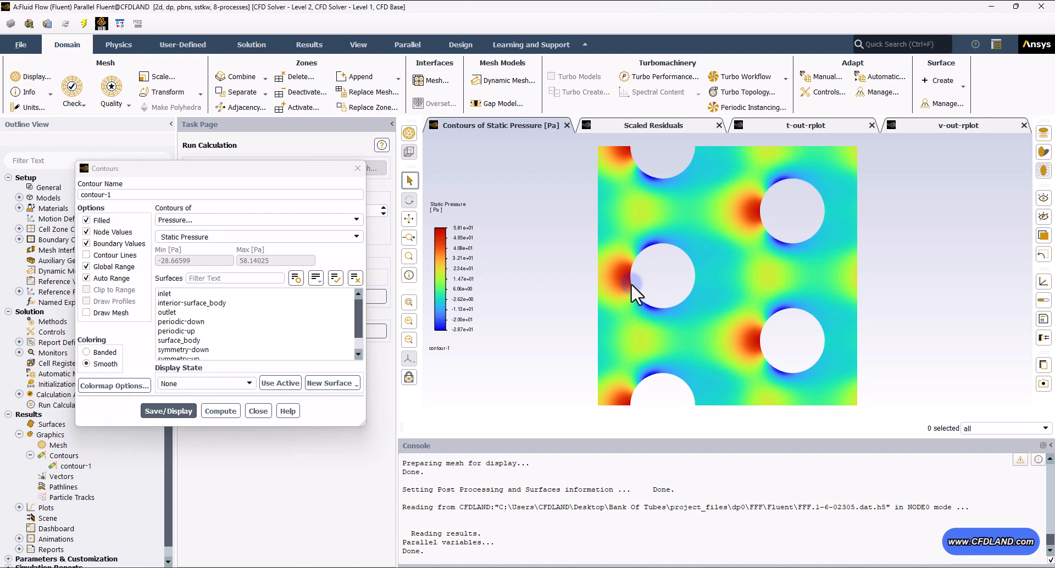
{"action": "left_click", "coordinate": [220, 219]}
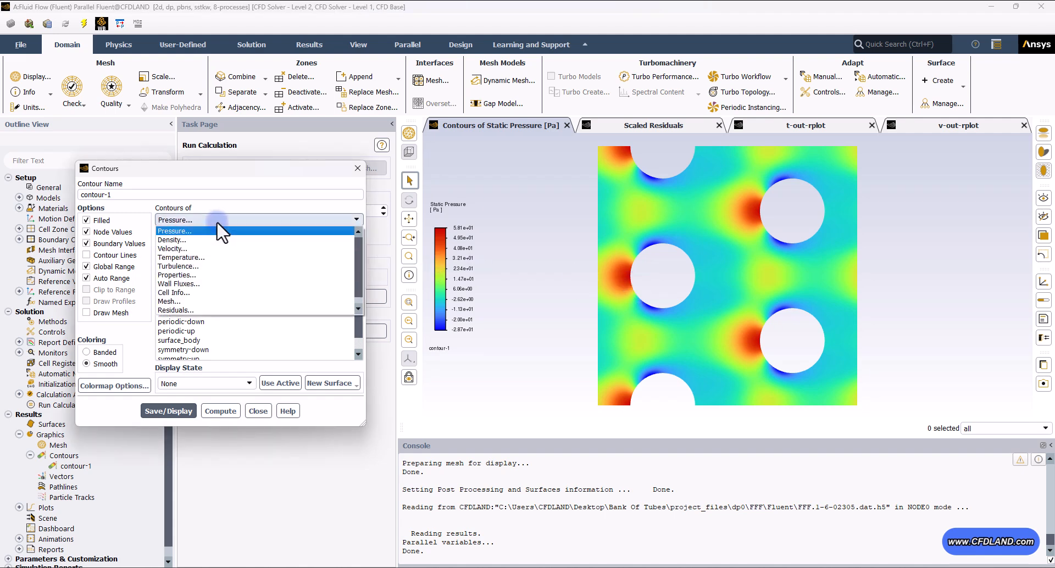
{"action": "left_click", "coordinate": [175, 248]}
{"action": "left_click", "coordinate": [169, 411]}
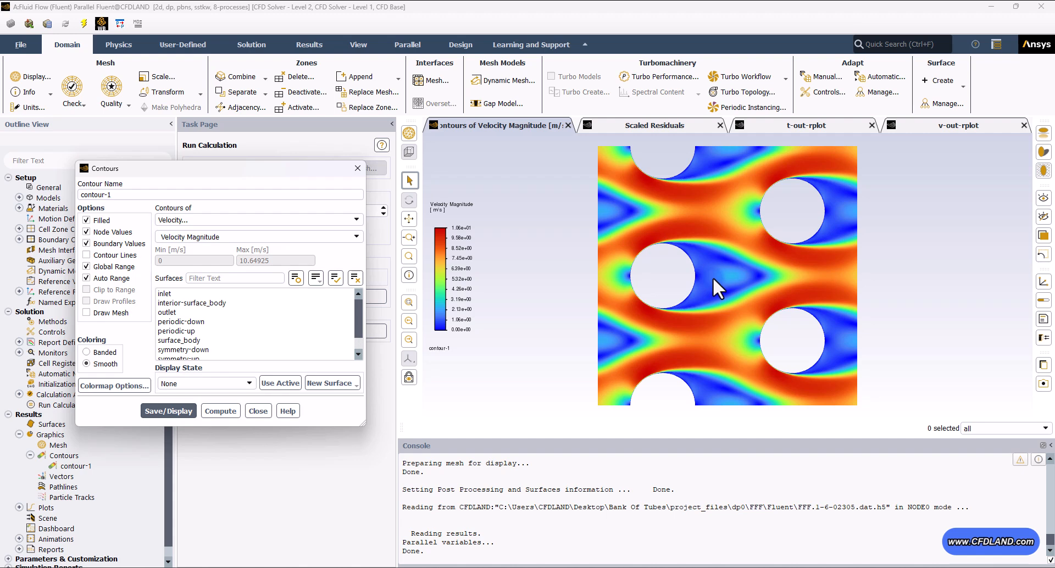
- Examine the velocity magnitude contours closely around the tubes and in their wakes
{"action": "right_click_drag", "start_coordinate": [657, 236], "coordinate": [671, 327]}
{"action": "middle_click_drag", "start_coordinate": [651, 247], "coordinate": [810, 251]}
{"action": "right_click_drag", "start_coordinate": [789, 242], "coordinate": [782, 329]}
{"action": "middle_click_drag", "start_coordinate": [853, 171], "coordinate": [681, 266]}
{"action": "right_click_drag", "start_coordinate": [681, 262], "coordinate": [681, 220]}
{"action": "middle_click_drag", "start_coordinate": [695, 321], "coordinate": [696, 269]}
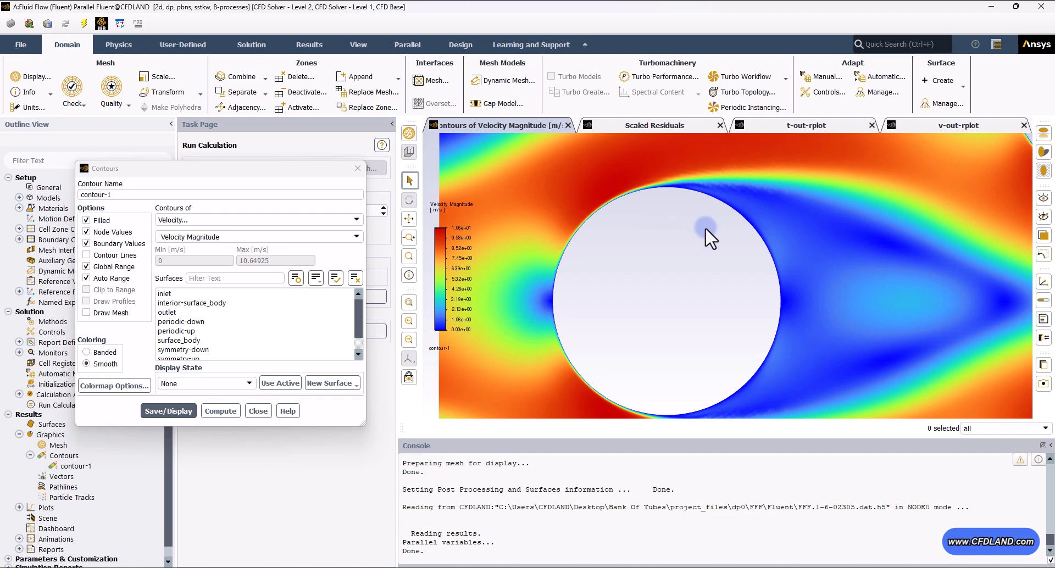
{"action": "scroll", "coordinate": [700, 264], "scroll_direction": "up", "scroll_amount": 2}
{"action": "scroll", "coordinate": [725, 308], "scroll_direction": "down", "scroll_amount": 5}
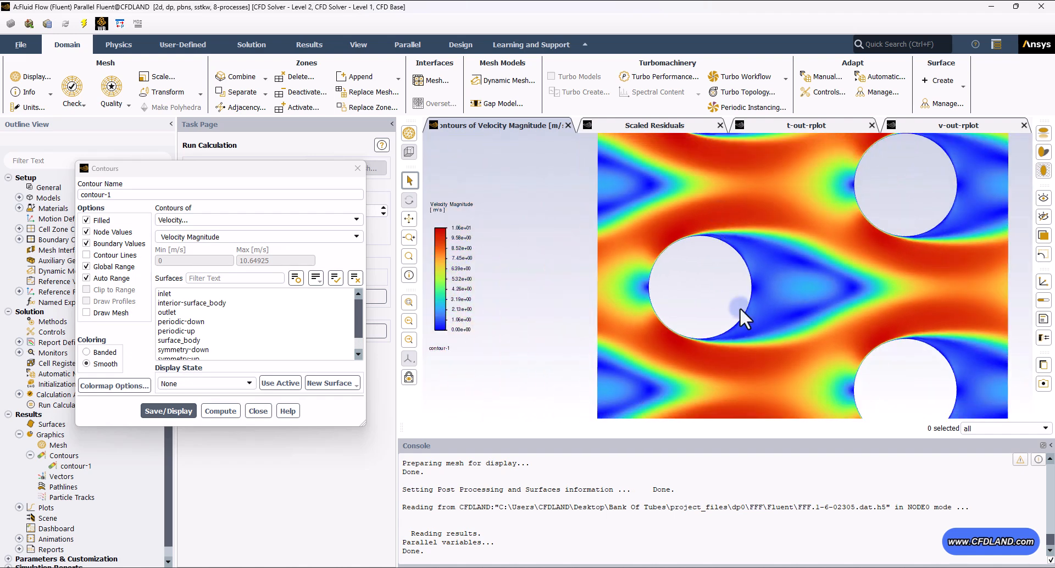
{"action": "scroll", "coordinate": [725, 275], "scroll_direction": "down", "scroll_amount": 4}
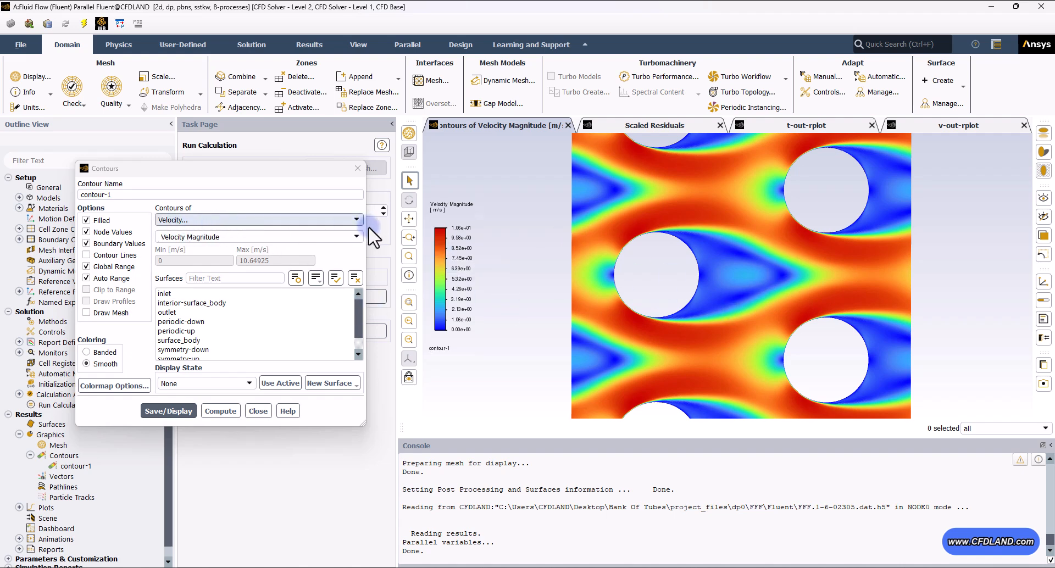
- Display stream function contours as unfilled contour lines
{"action": "left_click", "coordinate": [356, 237]}
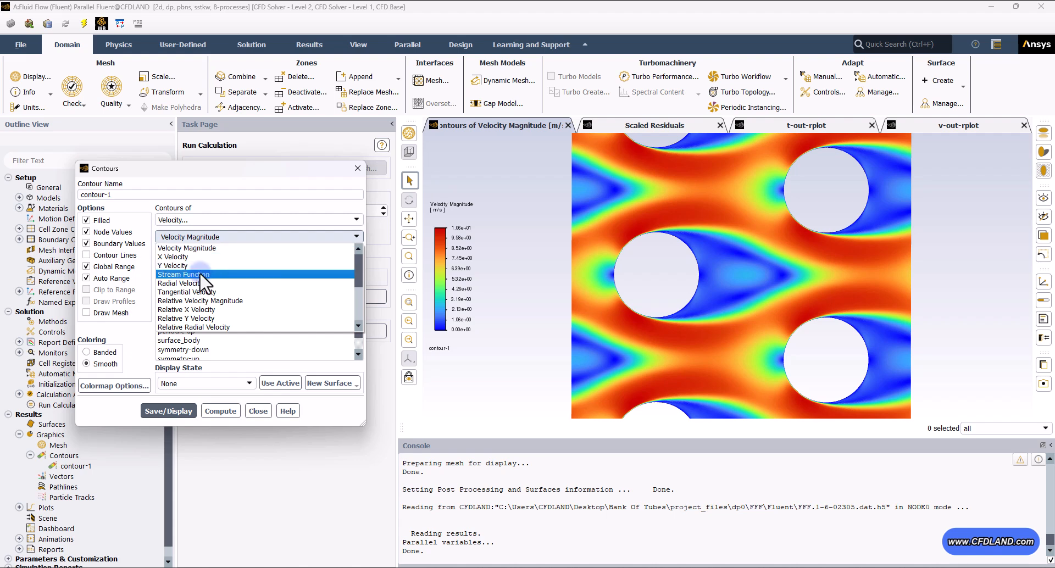
{"action": "left_click", "coordinate": [201, 275]}
{"action": "left_click", "coordinate": [166, 401]}
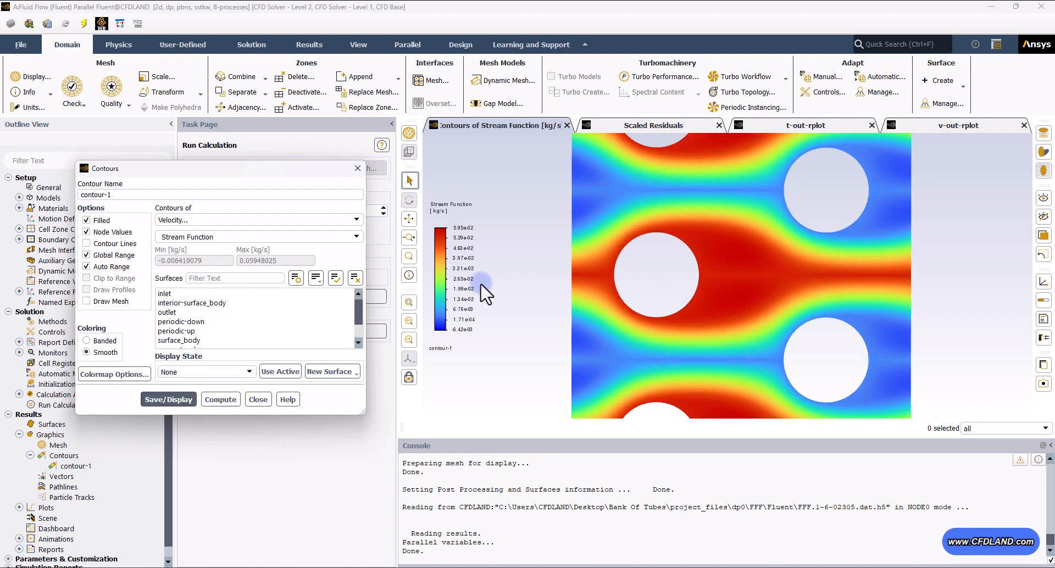
{"action": "left_click", "coordinate": [531, 291]}
{"action": "left_click", "coordinate": [86, 220]}
{"action": "left_click", "coordinate": [86, 244]}
{"action": "left_click", "coordinate": [181, 364]}
{"action": "left_click", "coordinate": [171, 399]}
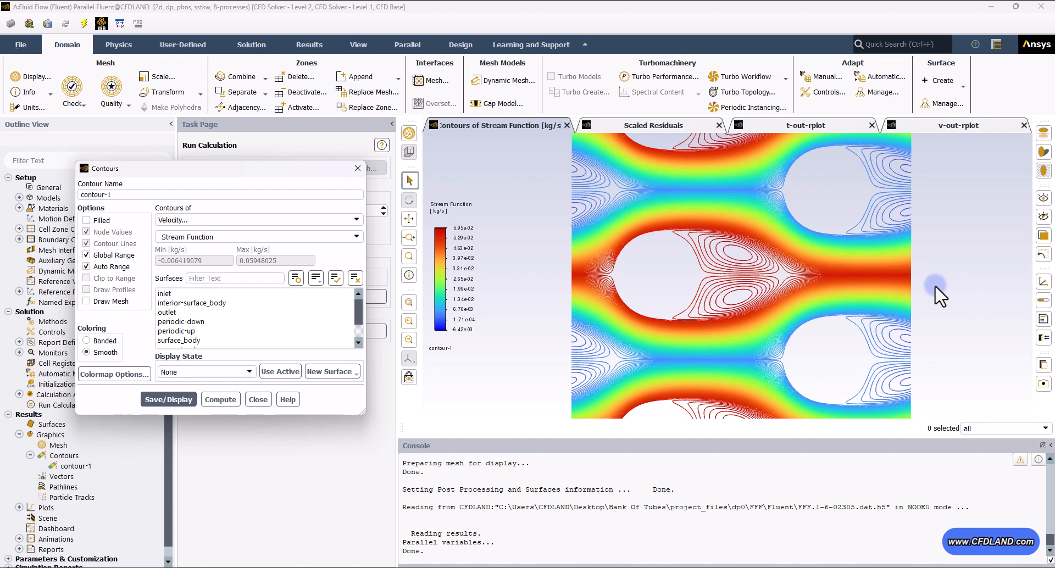
- Display filled static temperature contours with contour lines, and close the contour dialog
{"action": "scroll", "coordinate": [796, 285], "scroll_direction": "down", "scroll_amount": 2}
{"action": "scroll", "coordinate": [796, 283], "scroll_direction": "down", "scroll_amount": 1}
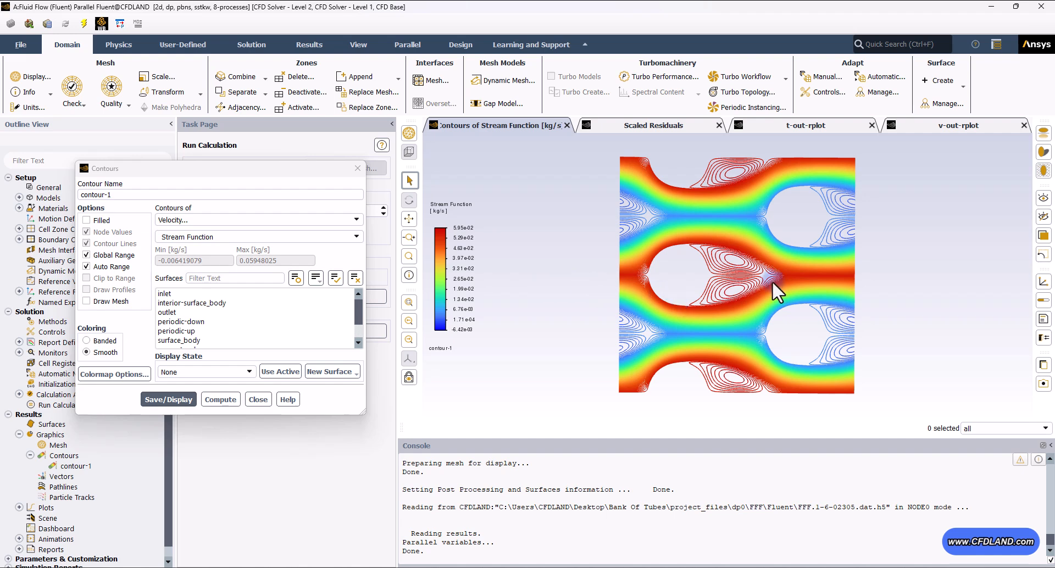
{"action": "left_click", "coordinate": [207, 226]}
{"action": "left_click", "coordinate": [265, 260]}
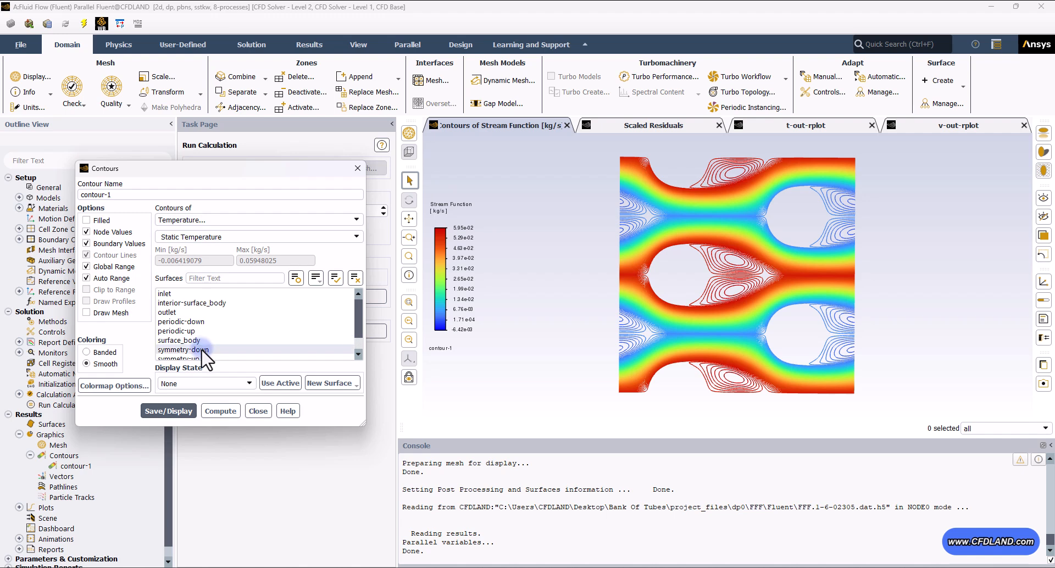
{"action": "left_click", "coordinate": [184, 406]}
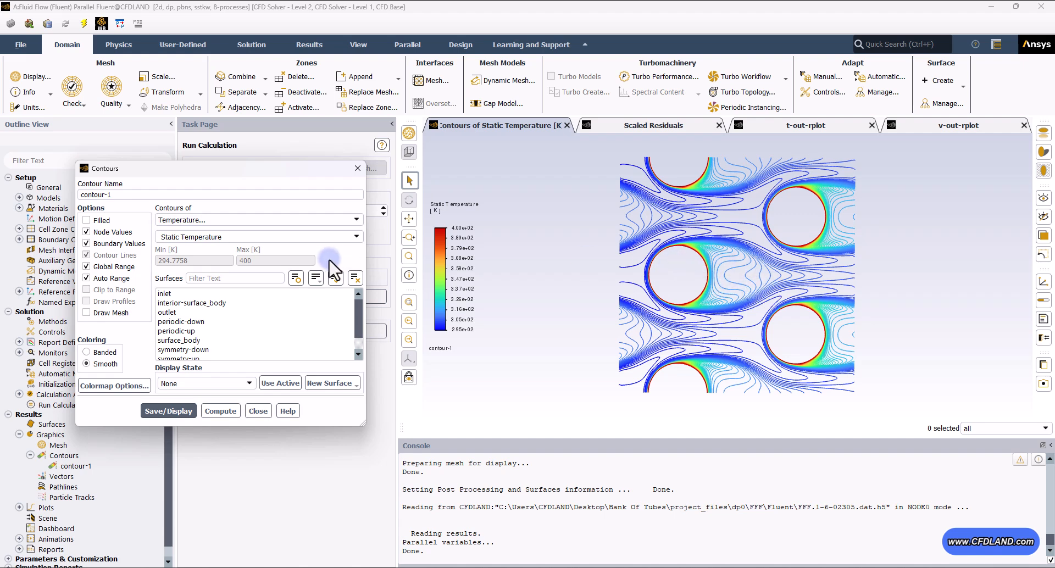
{"action": "left_click", "coordinate": [86, 219]}
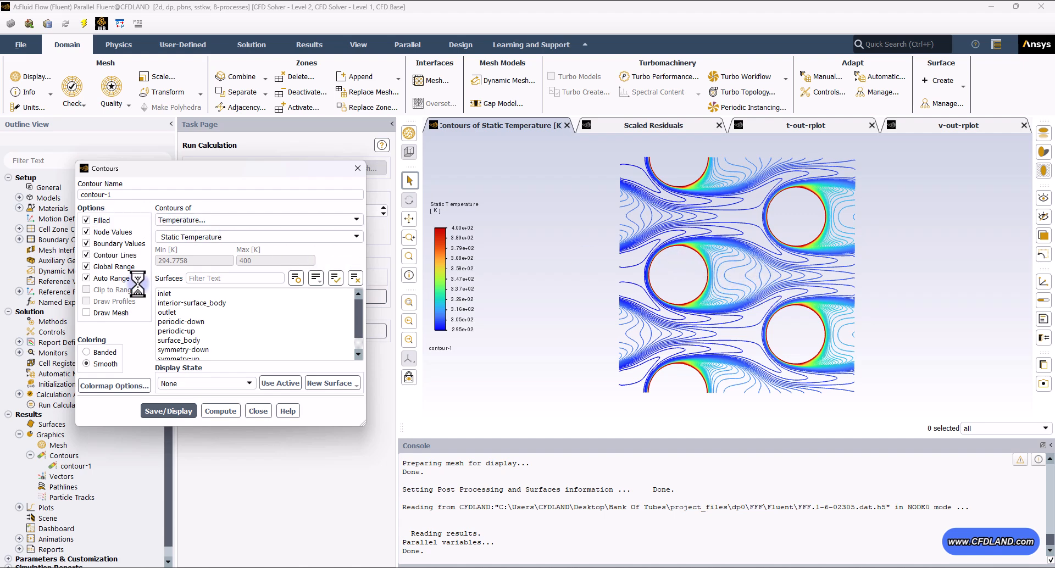
{"action": "left_click", "coordinate": [168, 411]}
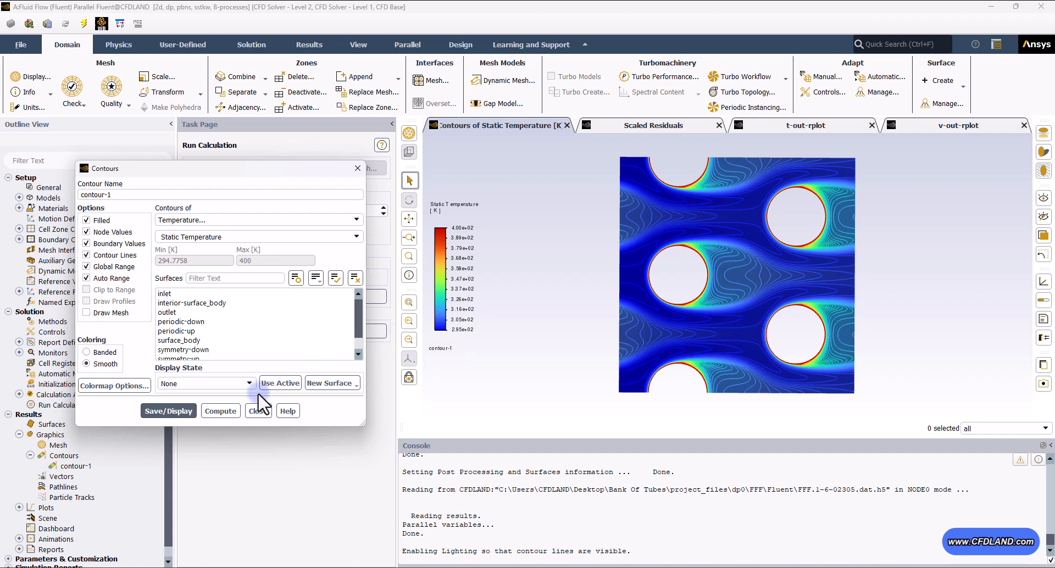
{"action": "left_click", "coordinate": [252, 408]}
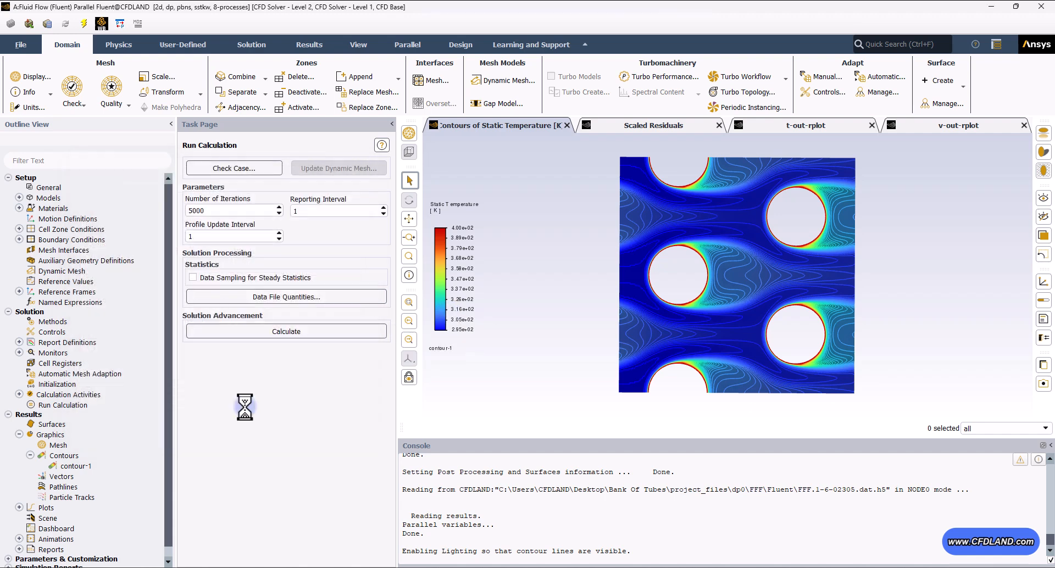
- Compute the v-out and t-out report definitions
{"action": "left_click", "coordinate": [29, 455]}
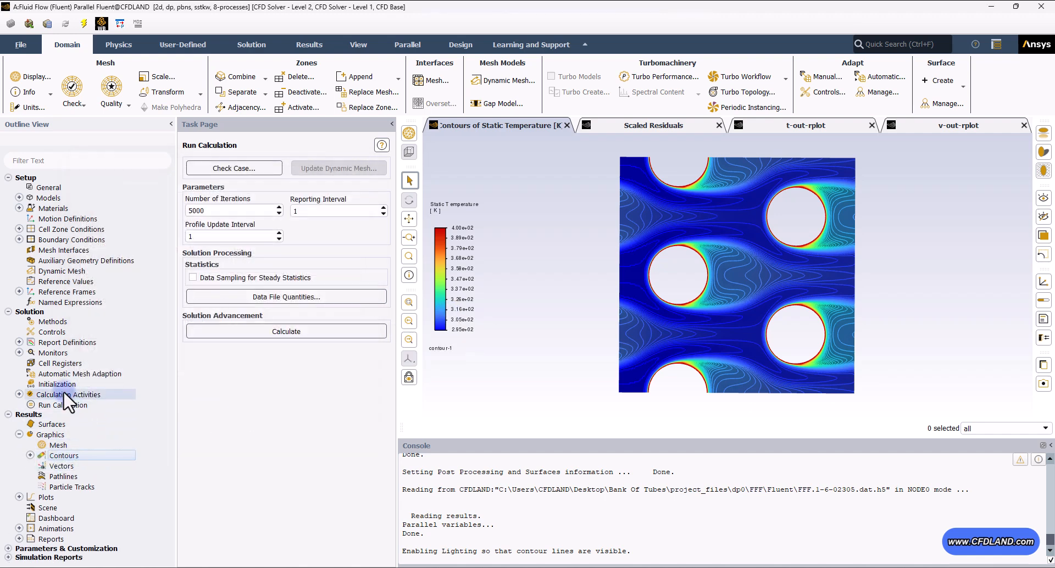
{"action": "left_click", "coordinate": [18, 343]}
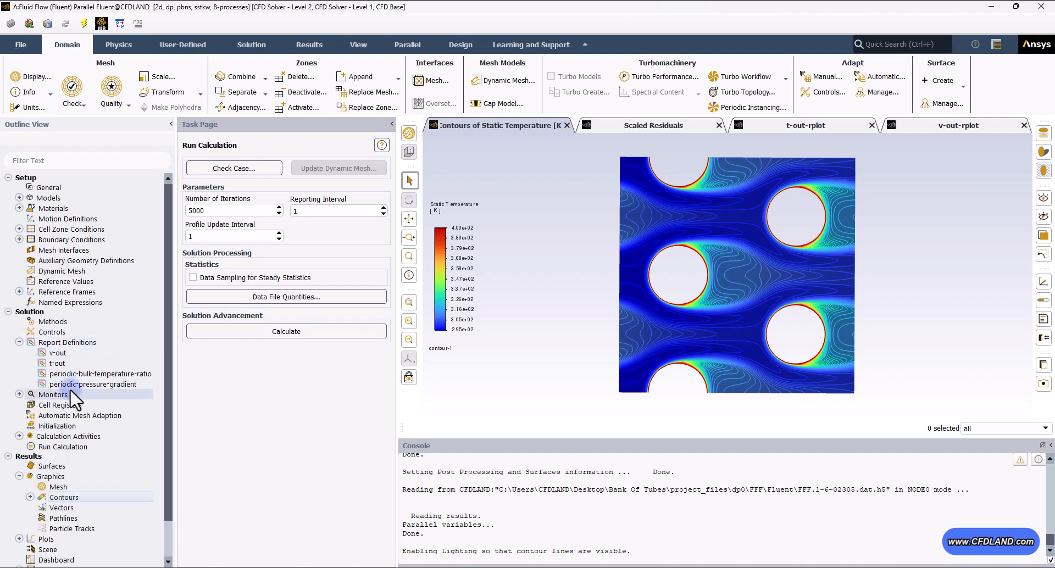
{"action": "right_click", "coordinate": [83, 354]}
{"action": "left_click", "coordinate": [117, 467]}
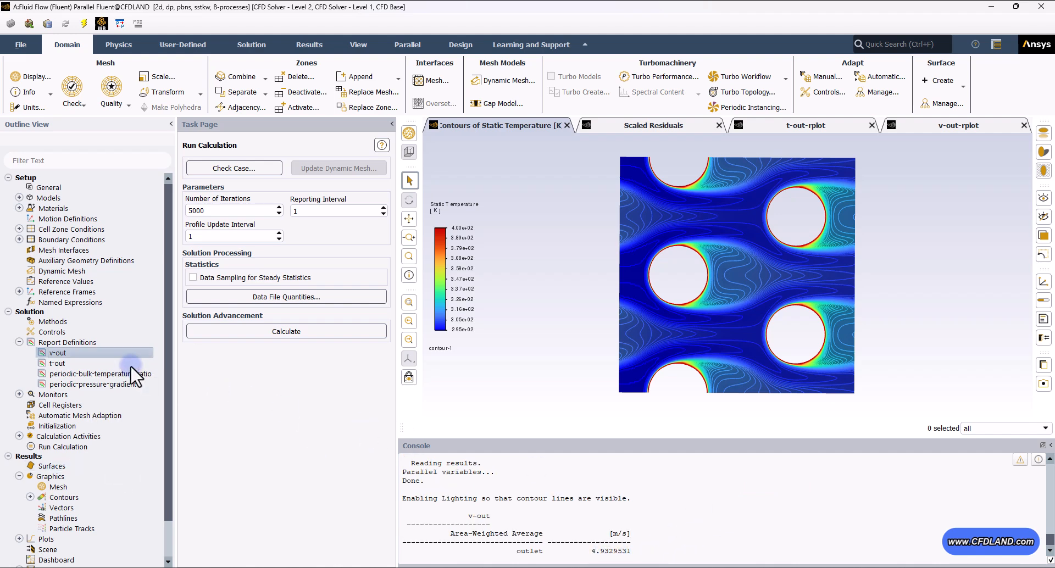
{"action": "left_click", "coordinate": [70, 365]}
{"action": "right_click", "coordinate": [66, 365]}
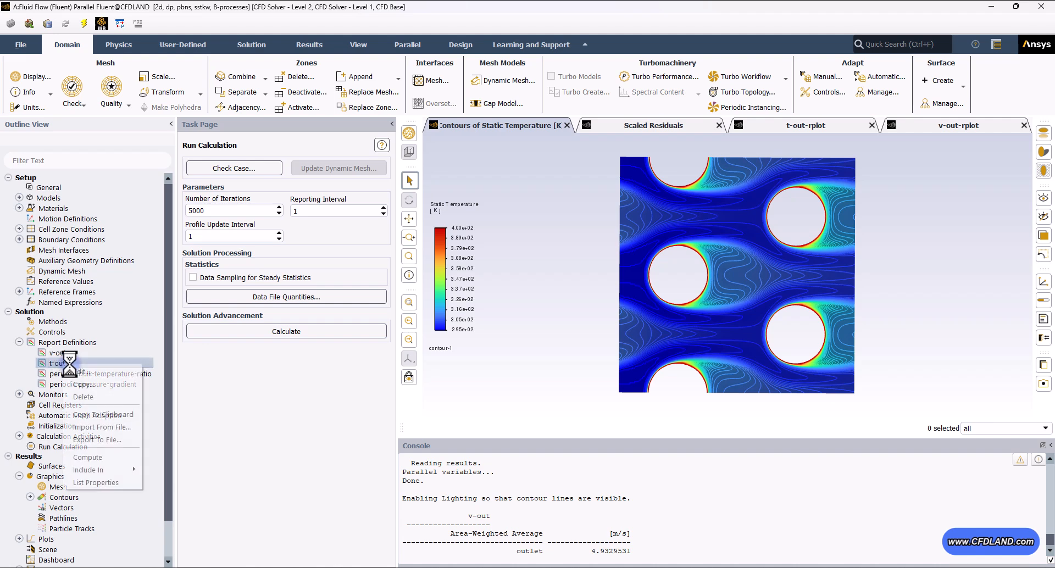
{"action": "left_click", "coordinate": [87, 457]}
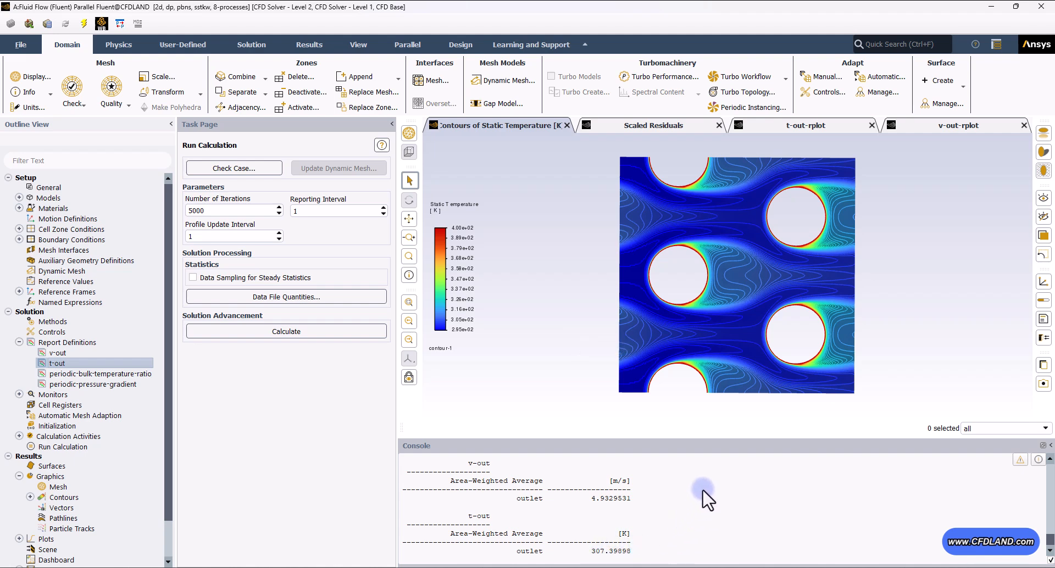
{"action": "left_click", "coordinate": [19, 341]}
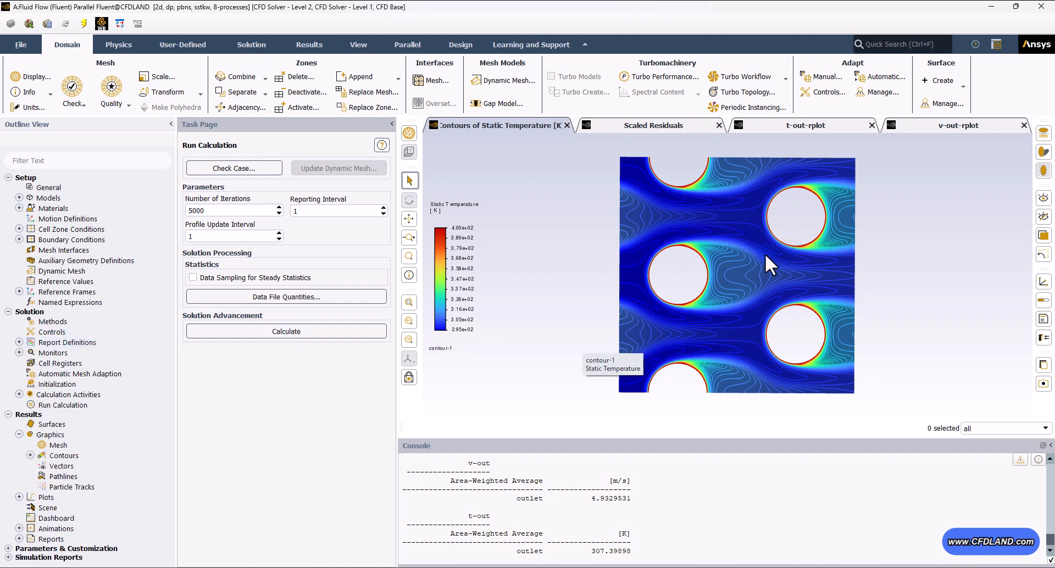